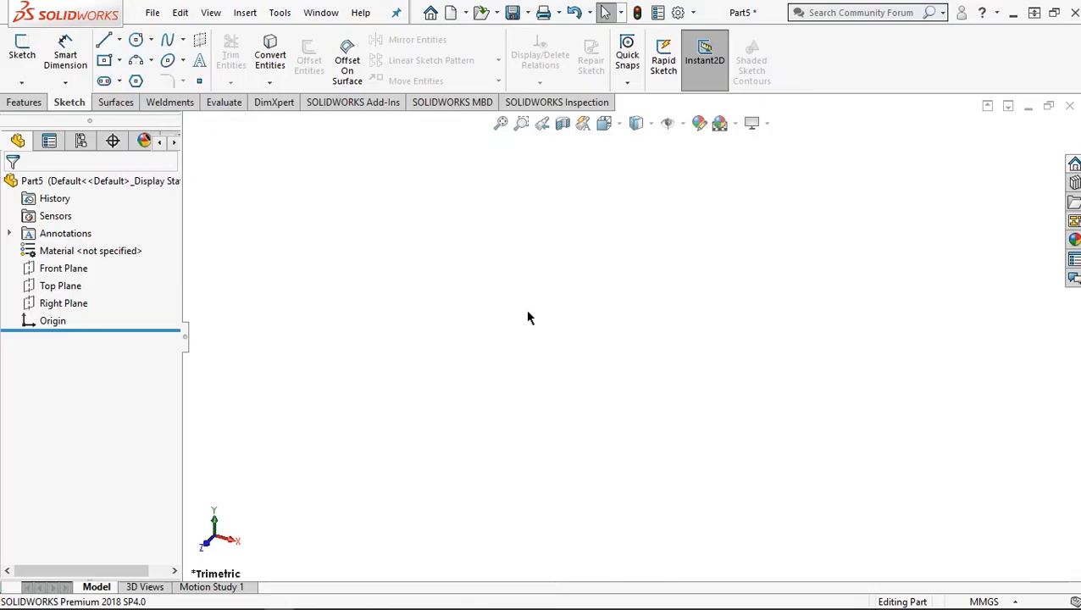
Sketch a center rectangle about 98 by 94 mm on the Top Plane, centred on the origin.
{"action": "left_click", "coordinate": [57, 287]}
{"action": "left_click", "coordinate": [143, 255]}
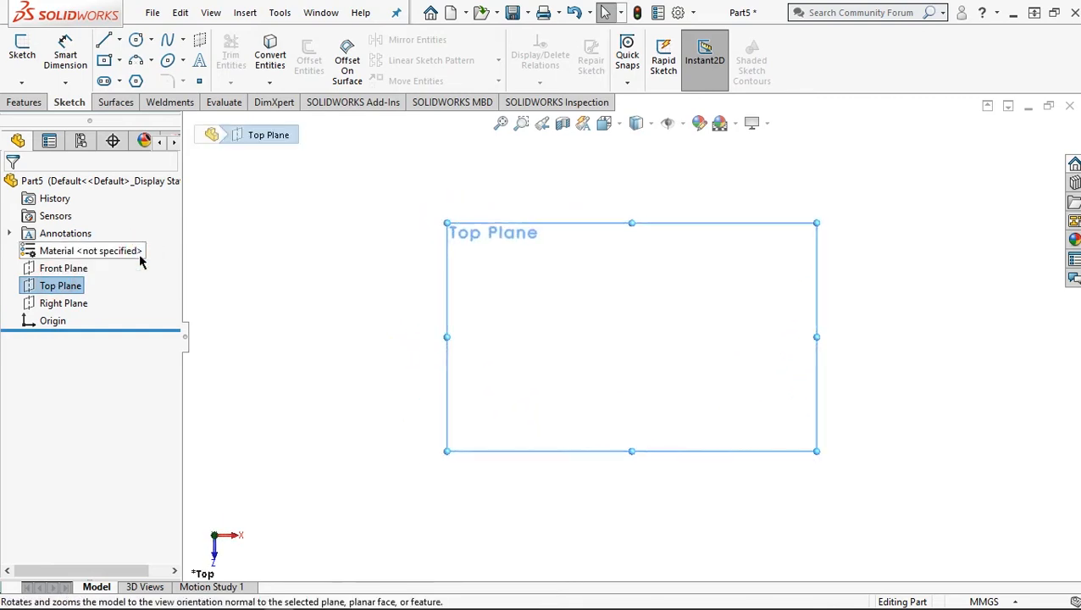
{"action": "left_click", "coordinate": [121, 61]}
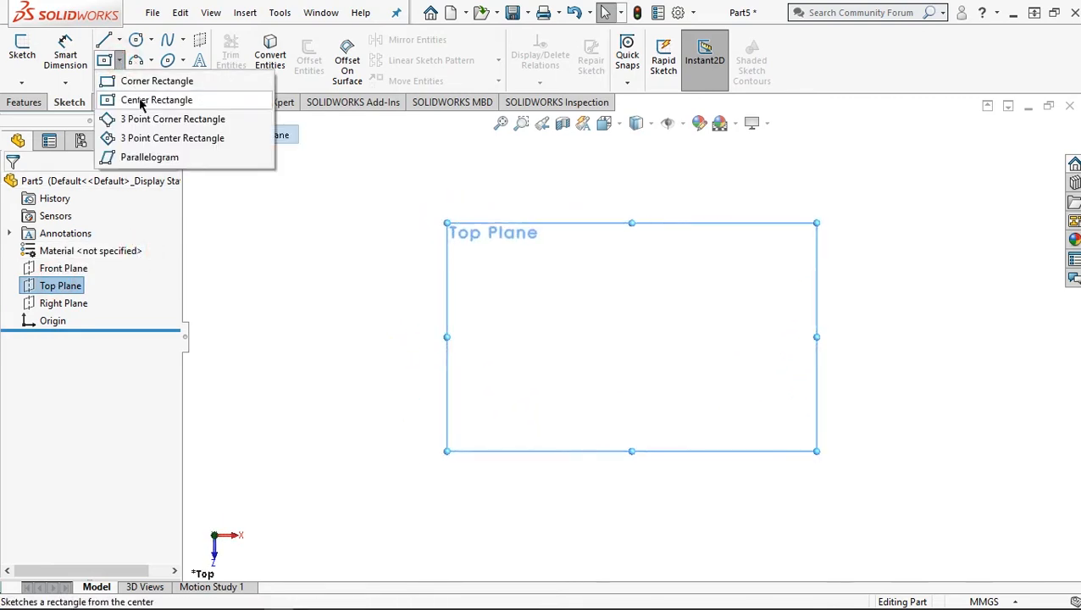
{"action": "left_click", "coordinate": [134, 100]}
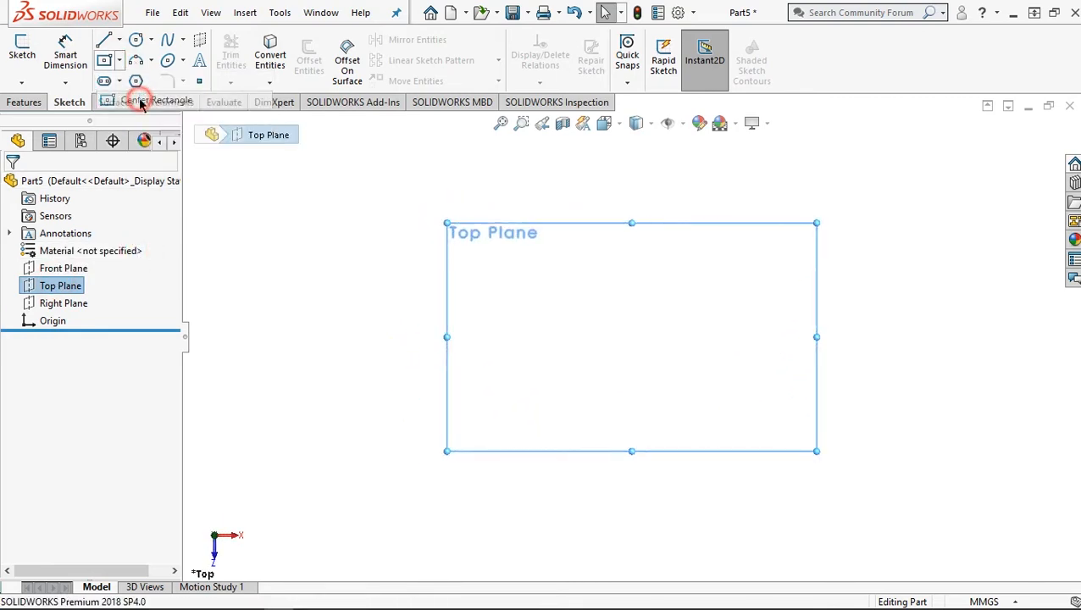
{"action": "left_click", "coordinate": [632, 337]}
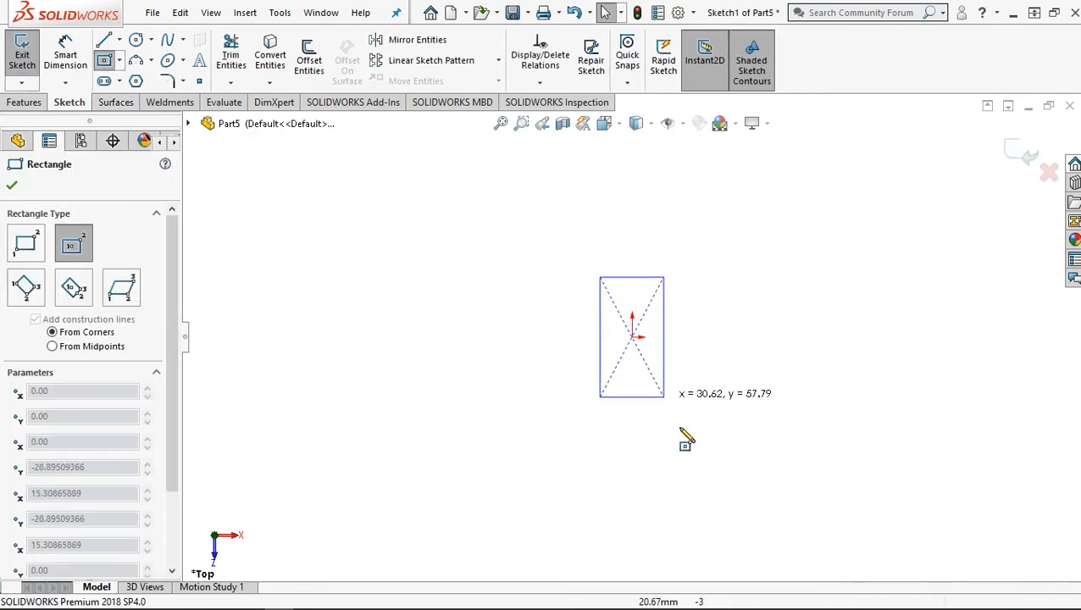
{"action": "left_click", "coordinate": [734, 434]}
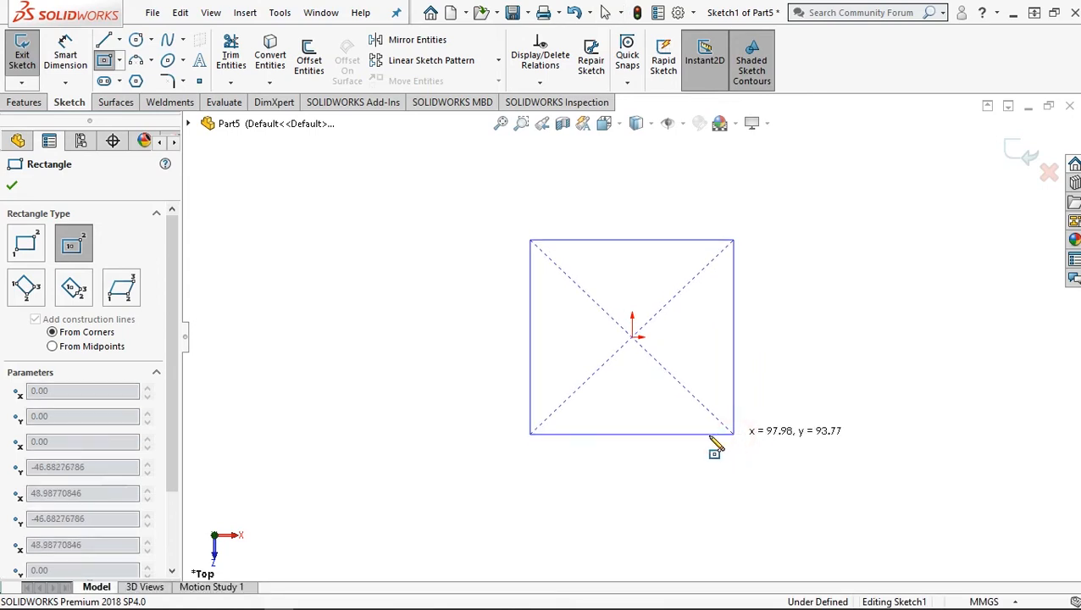
{"action": "key", "text": "Escape"}
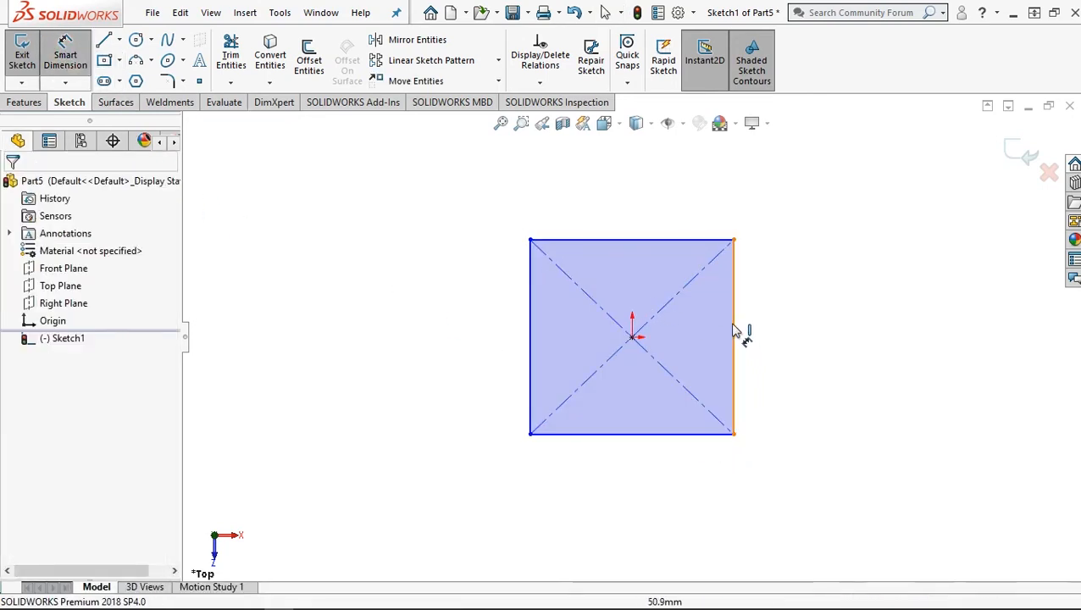
Dimension the rectangle's vertical side and set it to 56 mm.
{"action": "left_click", "coordinate": [792, 328]}
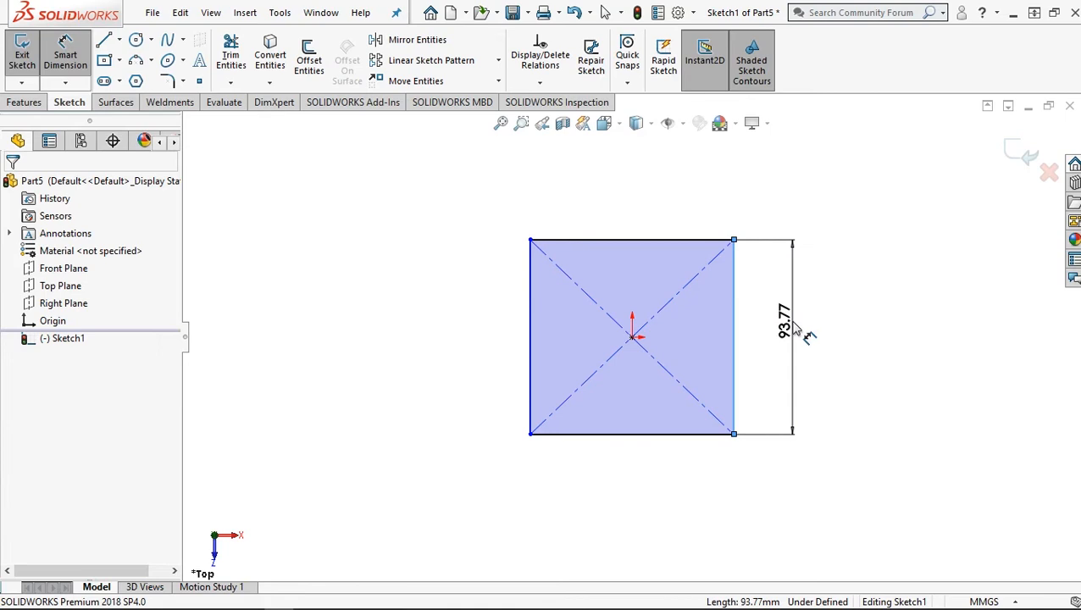
{"action": "left_click", "coordinate": [797, 331]}
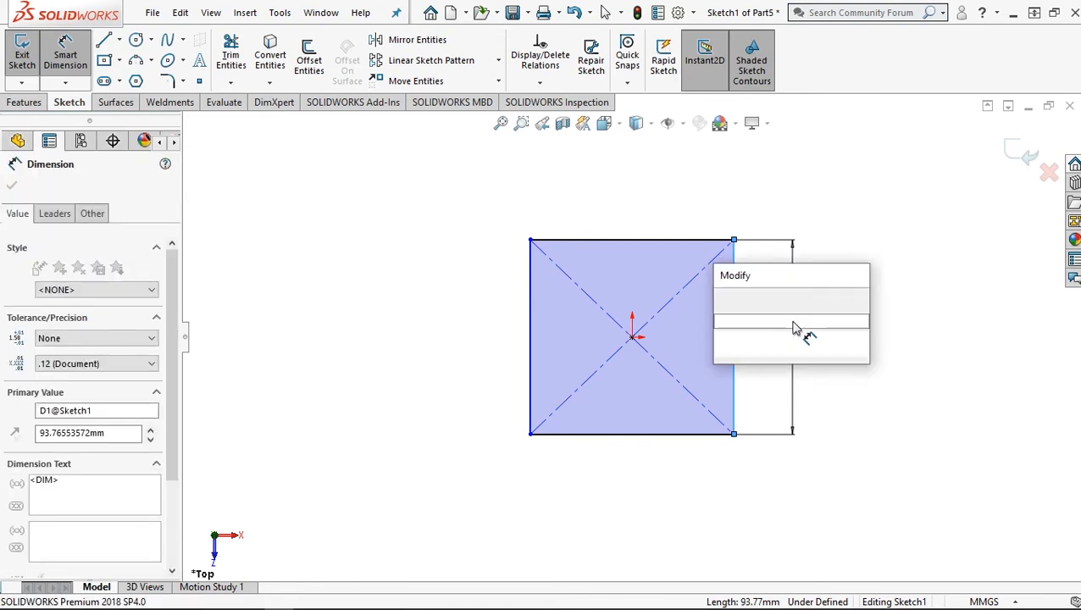
{"action": "type", "text": "56"}
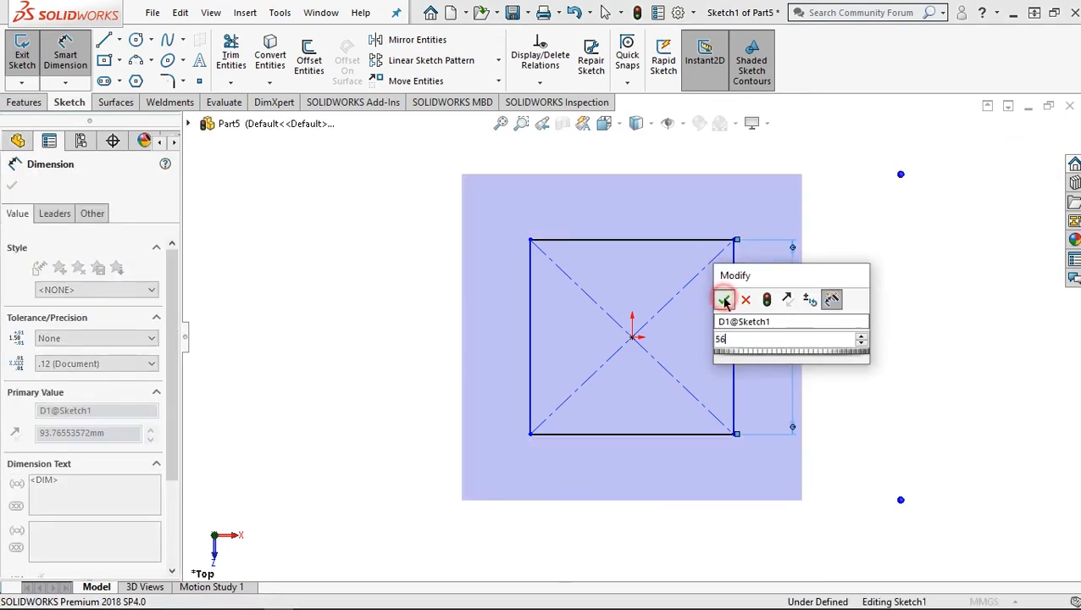
{"action": "left_click", "coordinate": [724, 298]}
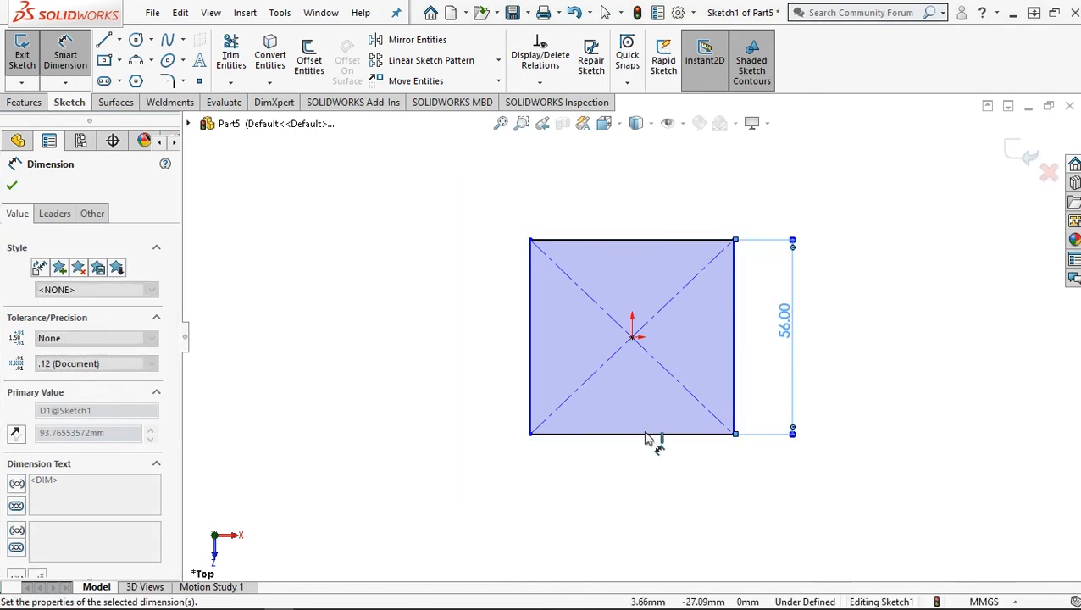
Dimension the rectangle's lower horizontal side and set it to 50 mm.
{"action": "left_click", "coordinate": [642, 482]}
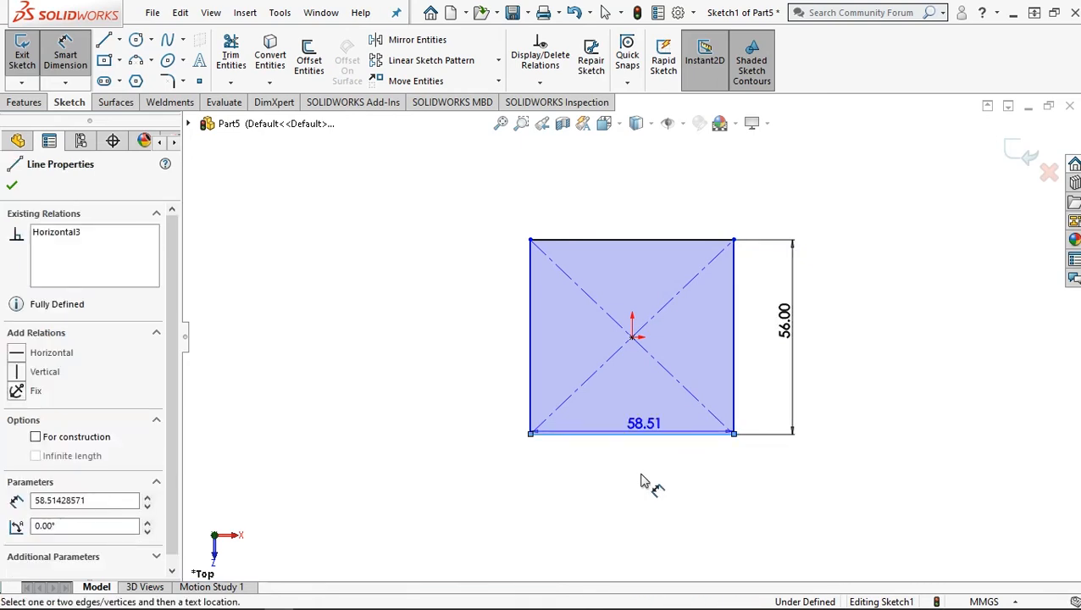
{"action": "left_click", "coordinate": [644, 482]}
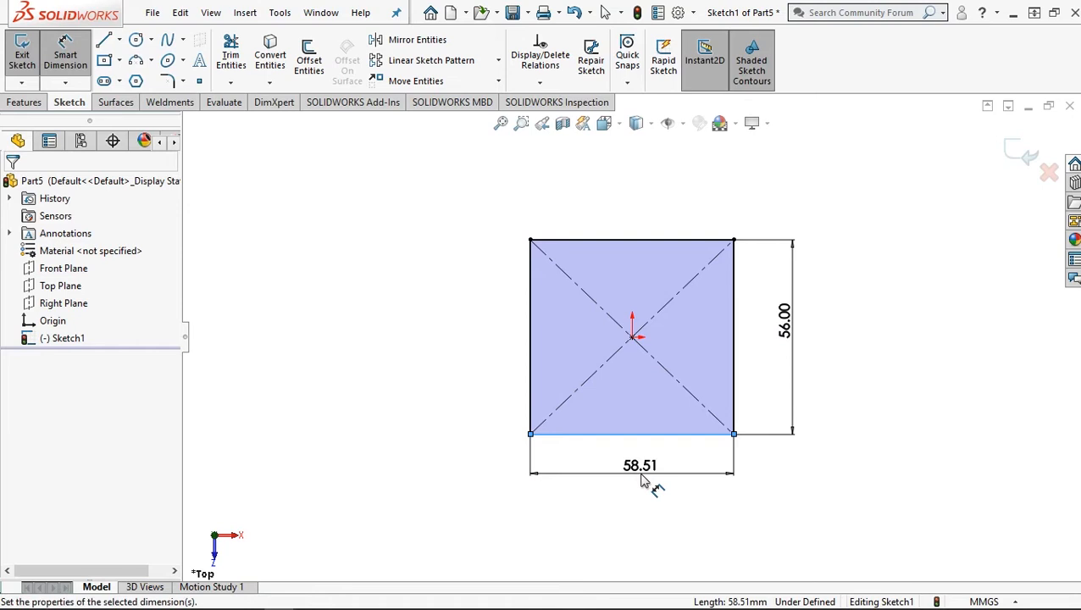
{"action": "double_click", "coordinate": [642, 481]}
{"action": "type", "text": "50"}
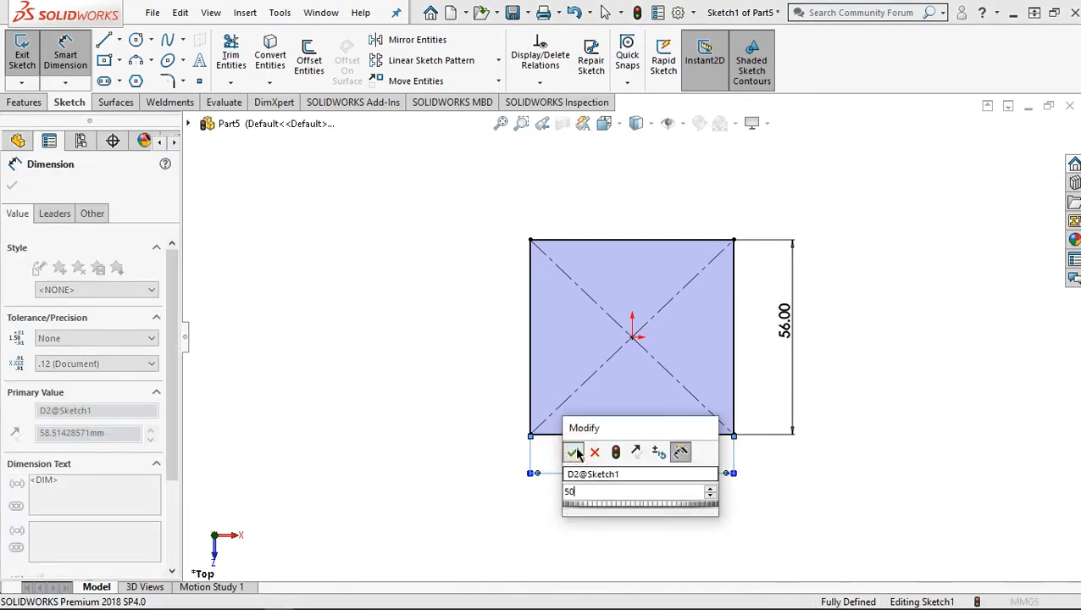
{"action": "left_click", "coordinate": [575, 451]}
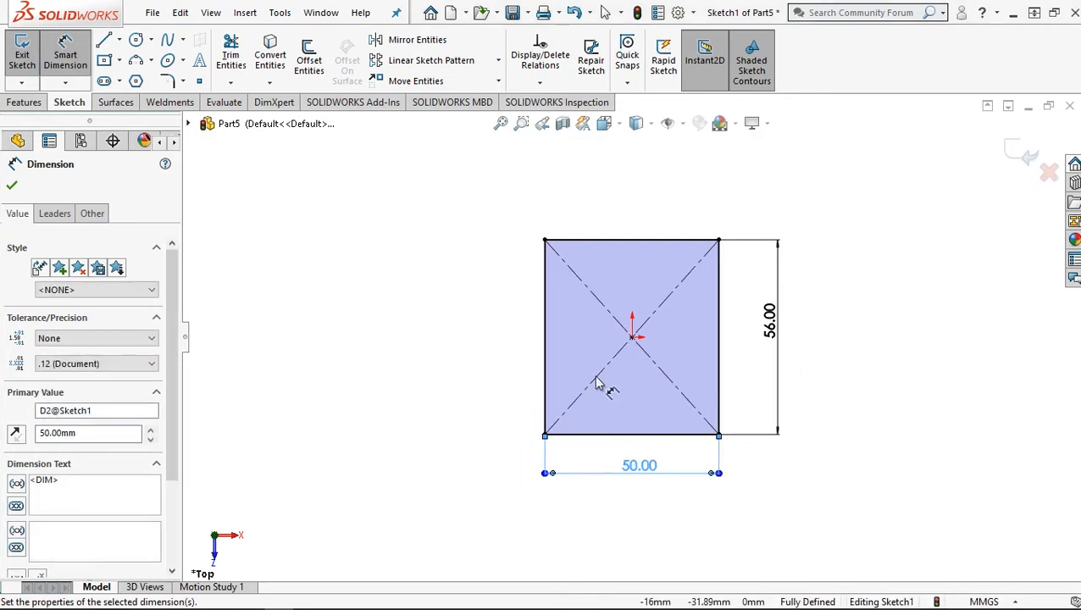
{"action": "left_click", "coordinate": [12, 185]}
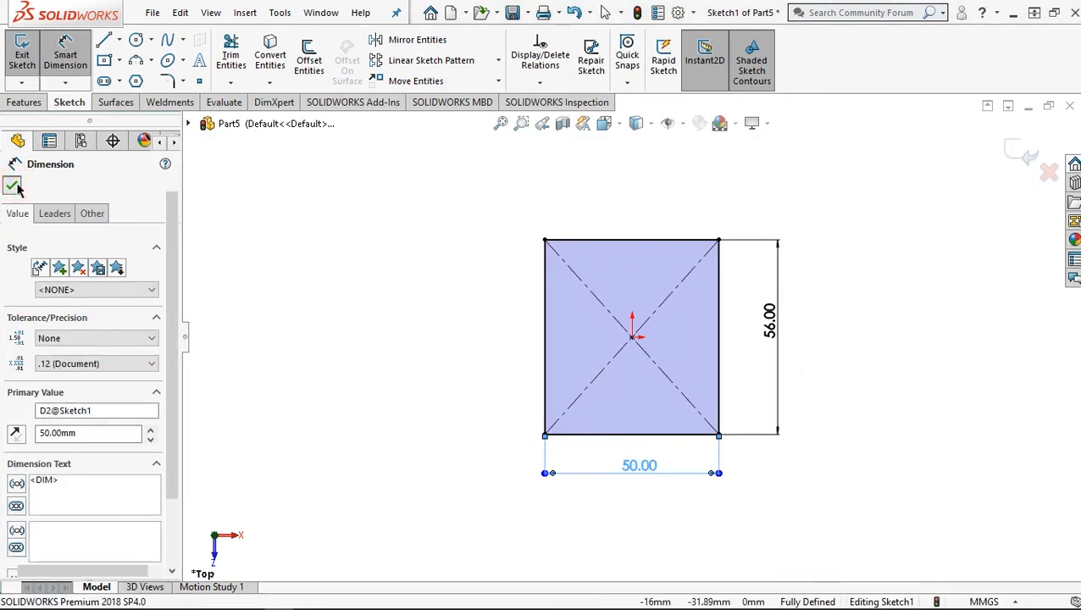
Offset the rectangle's upper edge 10 mm inward, with its dimension added.
{"action": "left_click", "coordinate": [311, 63]}
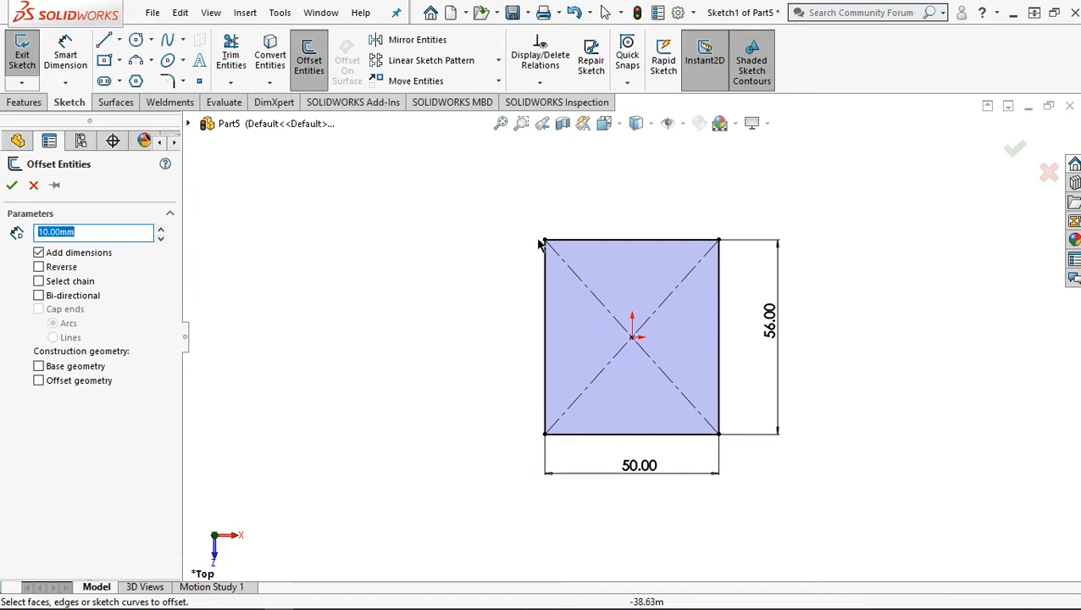
{"action": "left_click", "coordinate": [614, 242]}
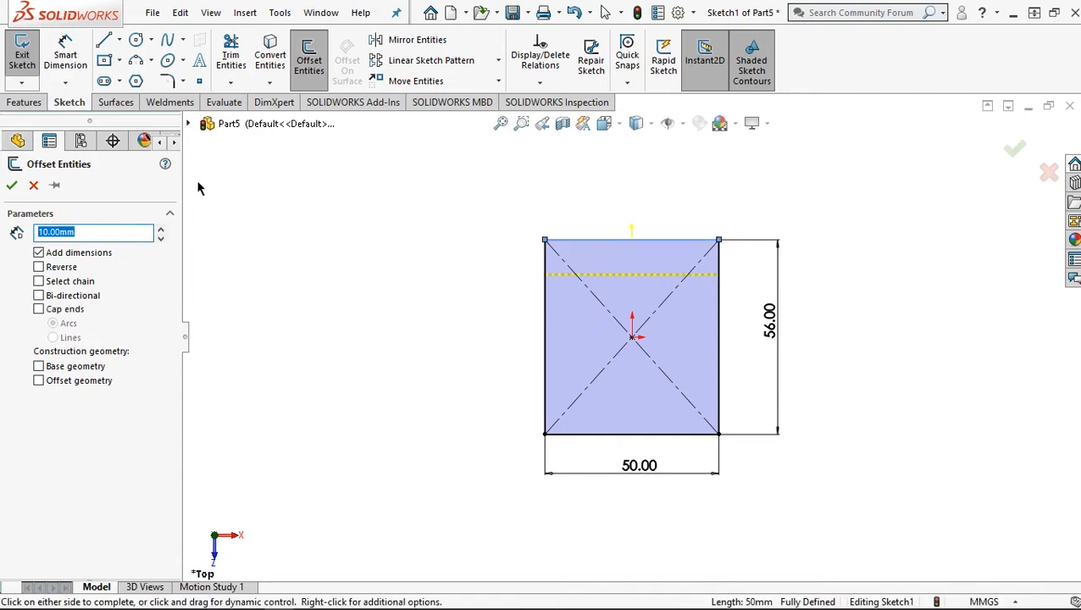
{"action": "left_click", "coordinate": [11, 185]}
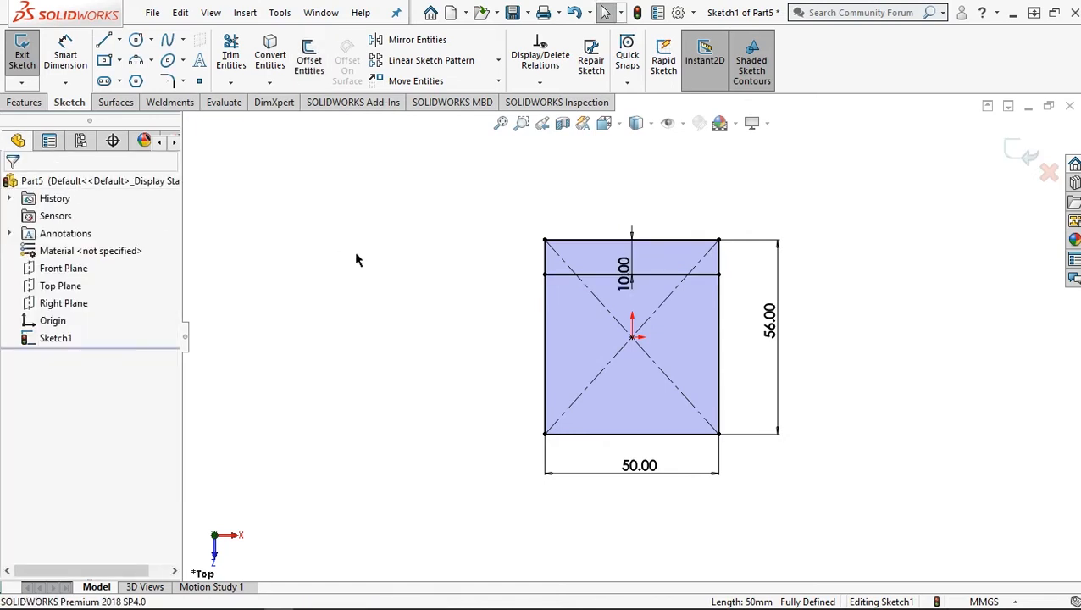
Extrude only the larger region of the sketch as a blind boss 16 mm deep.
{"action": "left_click", "coordinate": [24, 102]}
{"action": "left_click", "coordinate": [37, 66]}
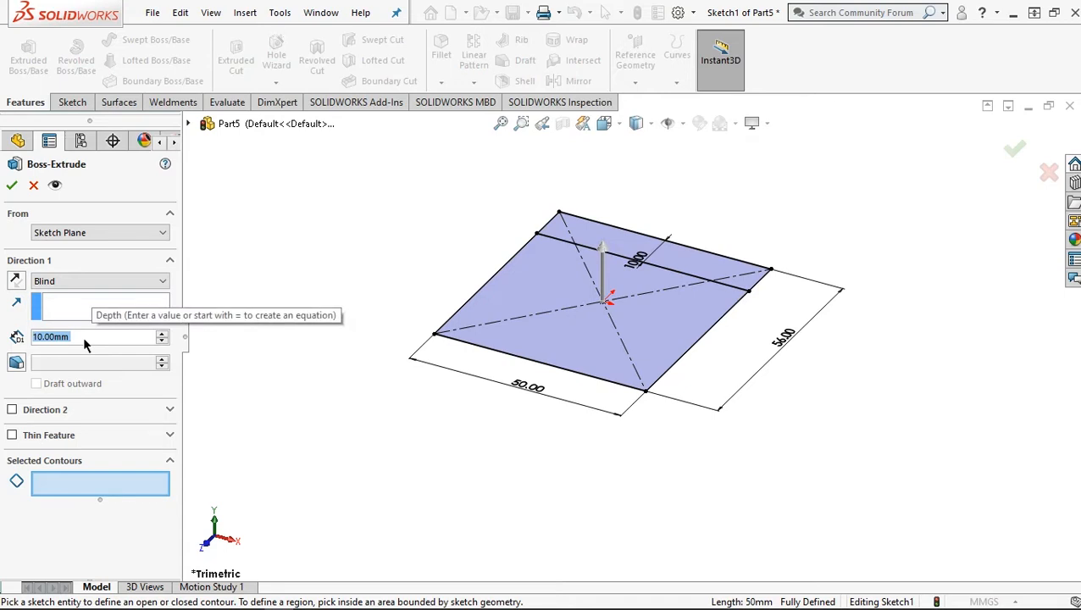
{"action": "type", "text": "16"}
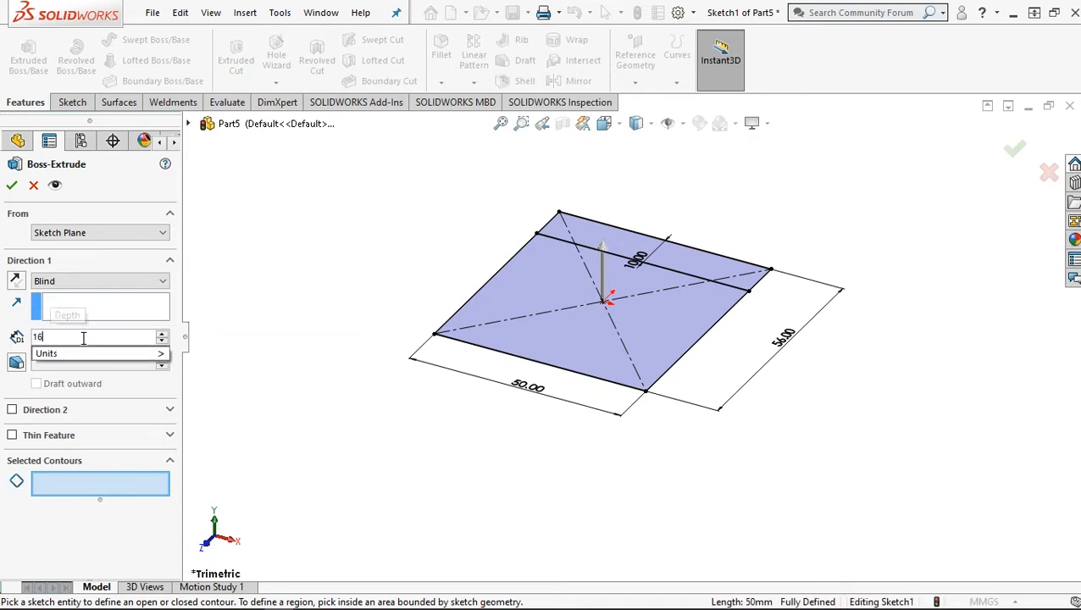
{"action": "left_click", "coordinate": [578, 337]}
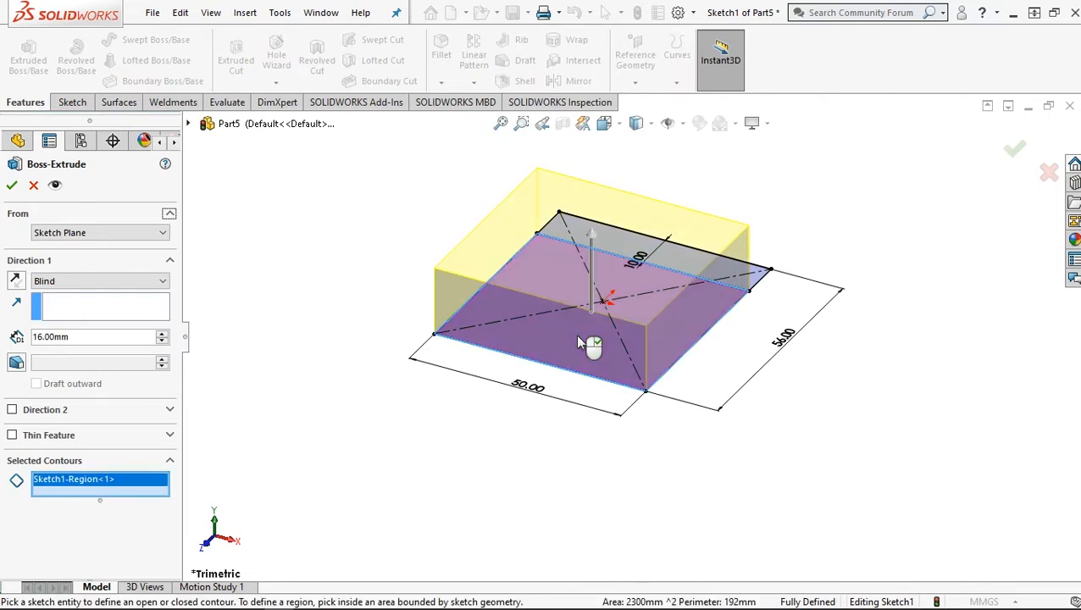
{"action": "left_click", "coordinate": [12, 185]}
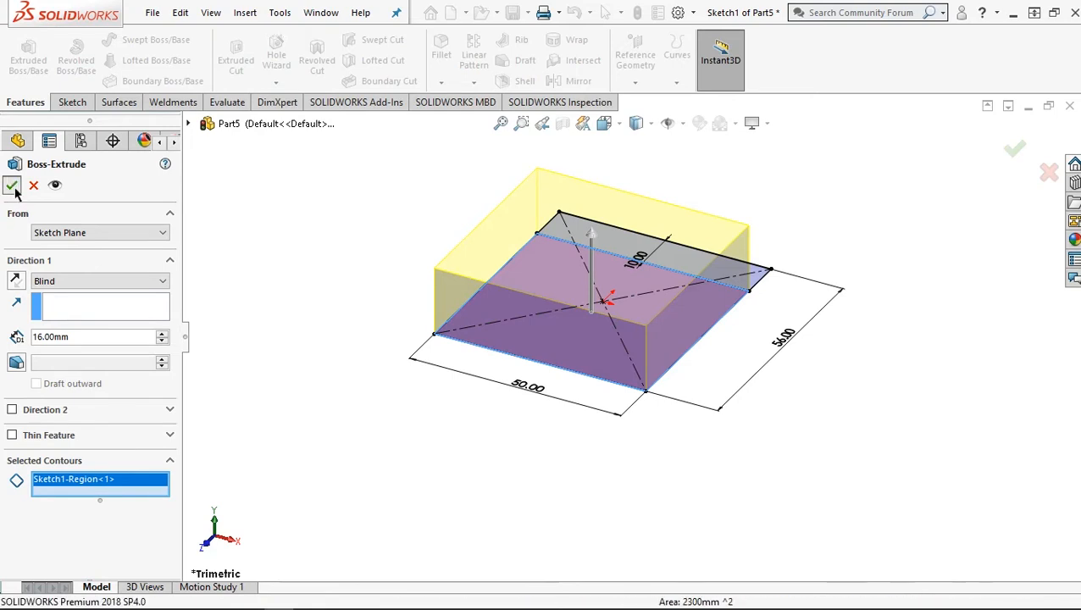
Reuse the base sketch to extrude its narrow 10 mm strip 100 mm upward, merged with the base block.
{"action": "left_click", "coordinate": [10, 338]}
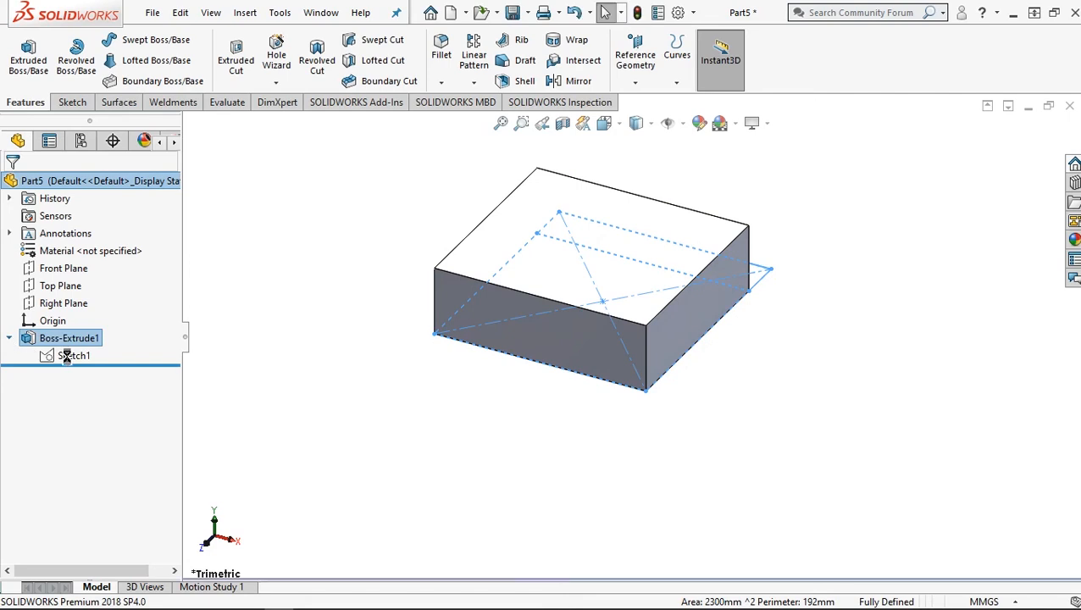
{"action": "left_click", "coordinate": [72, 357]}
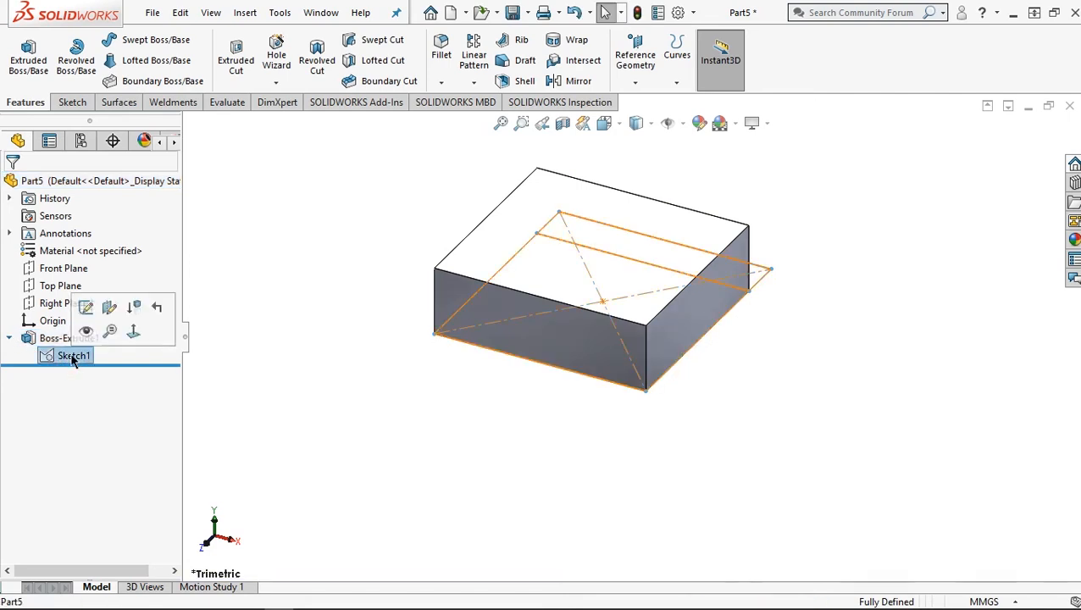
{"action": "left_click", "coordinate": [36, 57]}
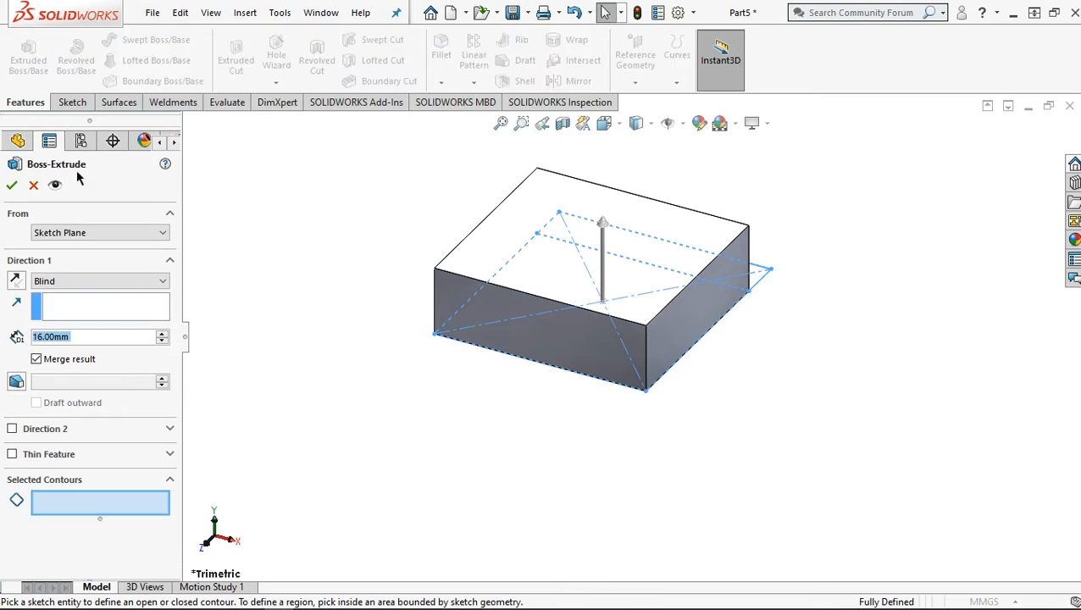
{"action": "type", "text": "100"}
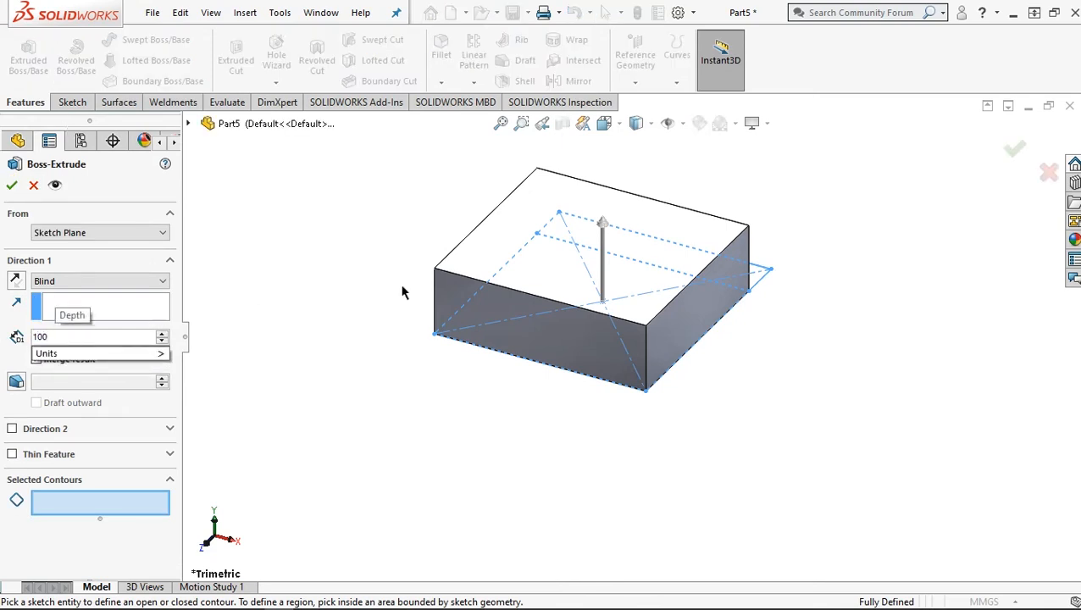
{"action": "left_click", "coordinate": [647, 244]}
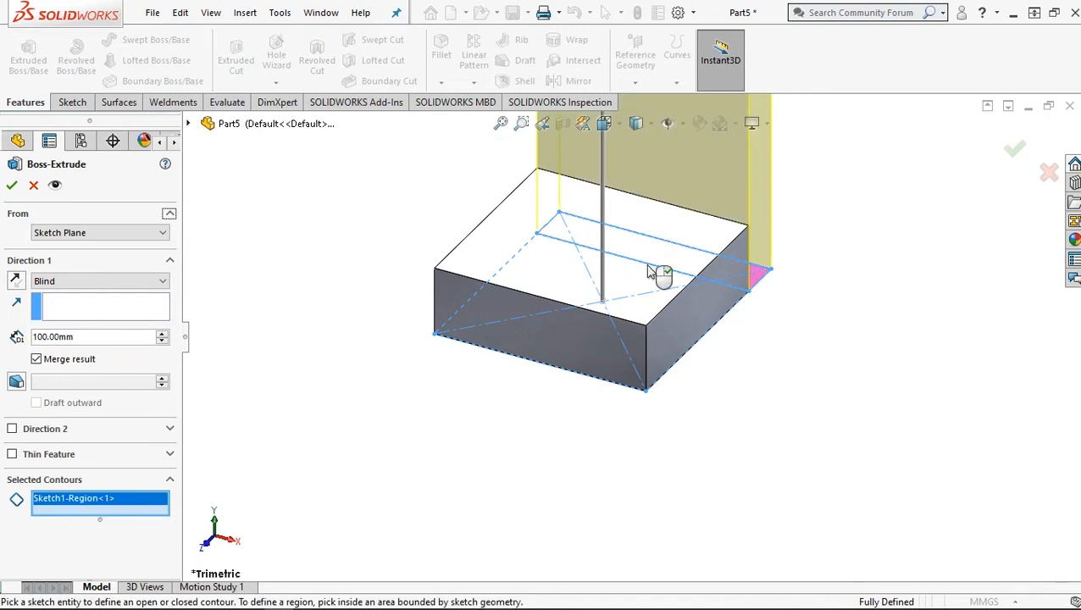
{"action": "scroll", "coordinate": [649, 271], "scroll_direction": "up", "scroll_amount": 3}
{"action": "scroll", "coordinate": [648, 265], "scroll_direction": "up", "scroll_amount": 2}
{"action": "scroll", "coordinate": [646, 207], "scroll_direction": "down", "scroll_amount": 2}
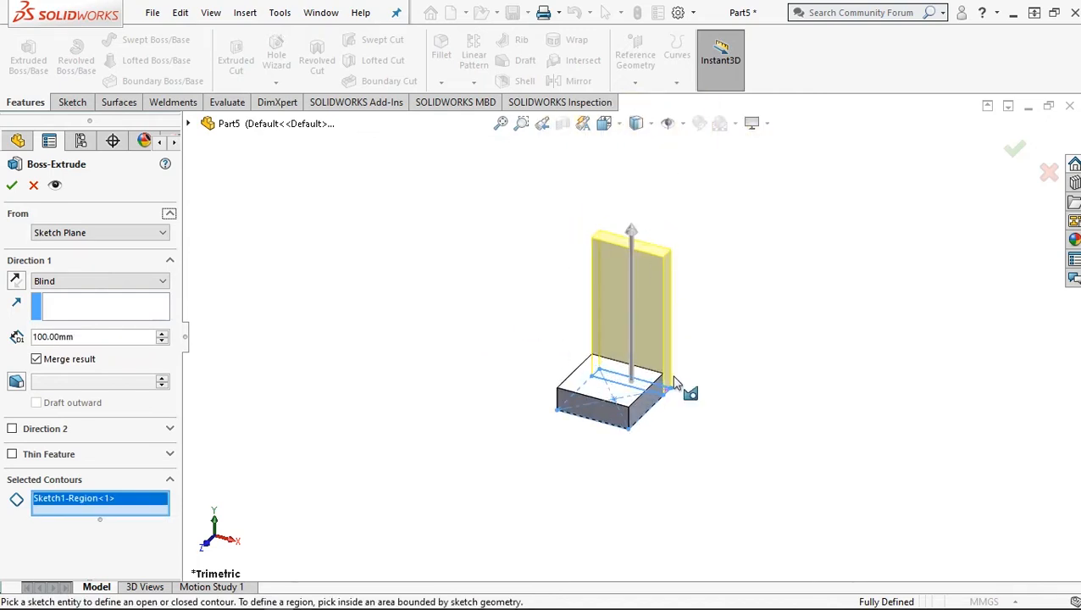
{"action": "scroll", "coordinate": [675, 382], "scroll_direction": "down", "scroll_amount": 2}
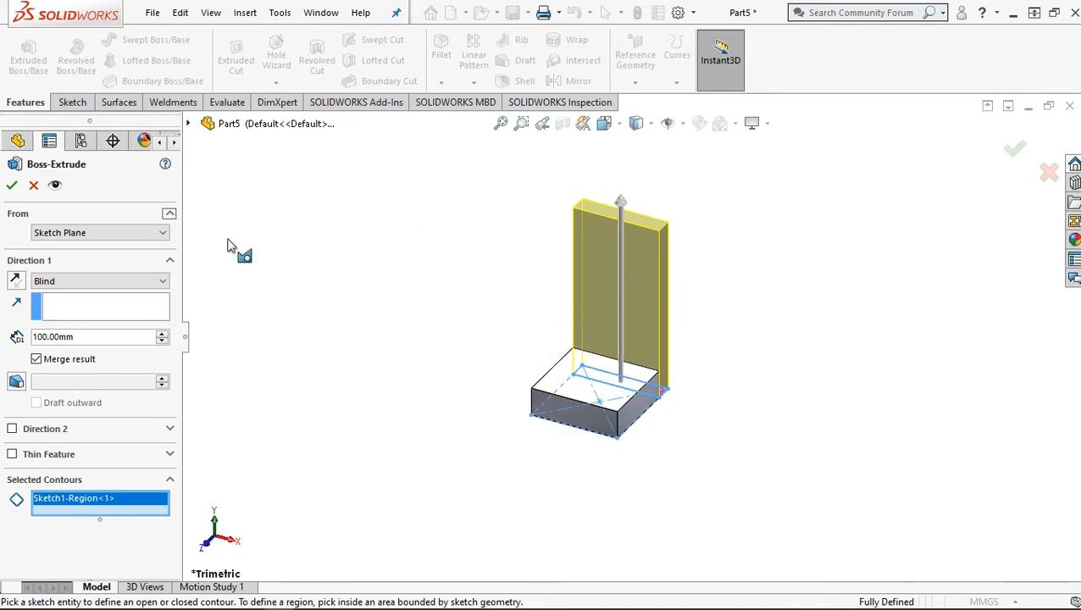
{"action": "left_click", "coordinate": [11, 186]}
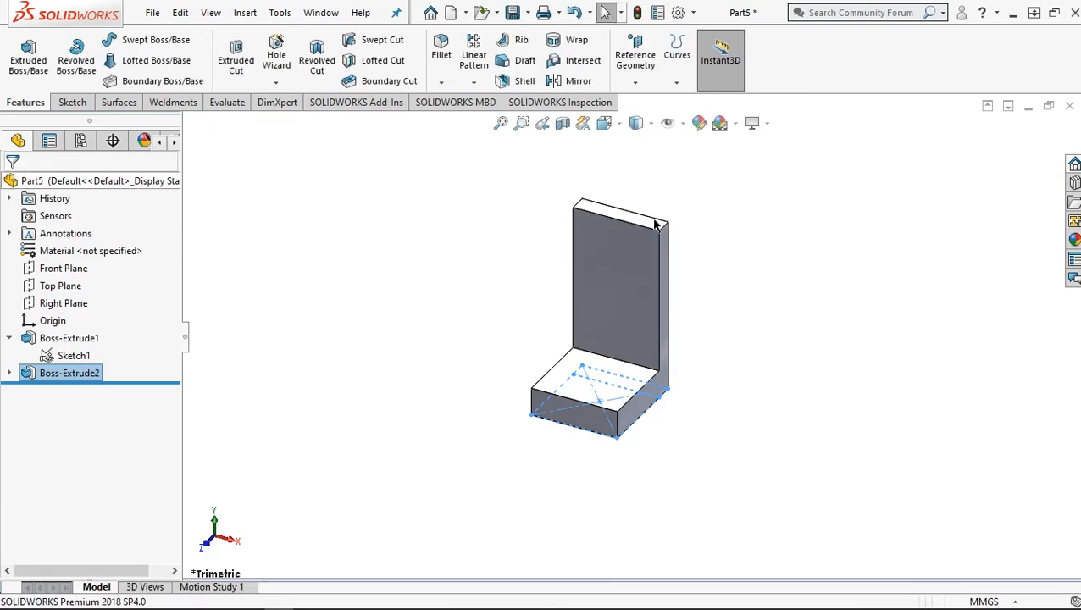
On the upright's top face, viewed face-on, start a sketch with a 50 mm horizontal line along the face's inner edge.
{"action": "scroll", "coordinate": [654, 222], "scroll_direction": "down", "scroll_amount": 4}
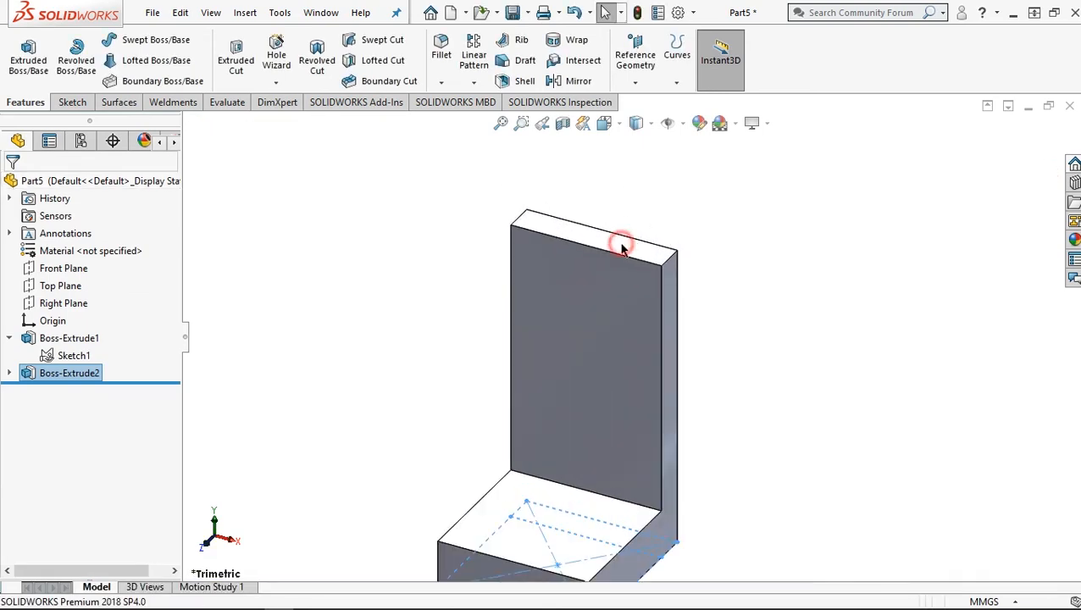
{"action": "left_click", "coordinate": [622, 246]}
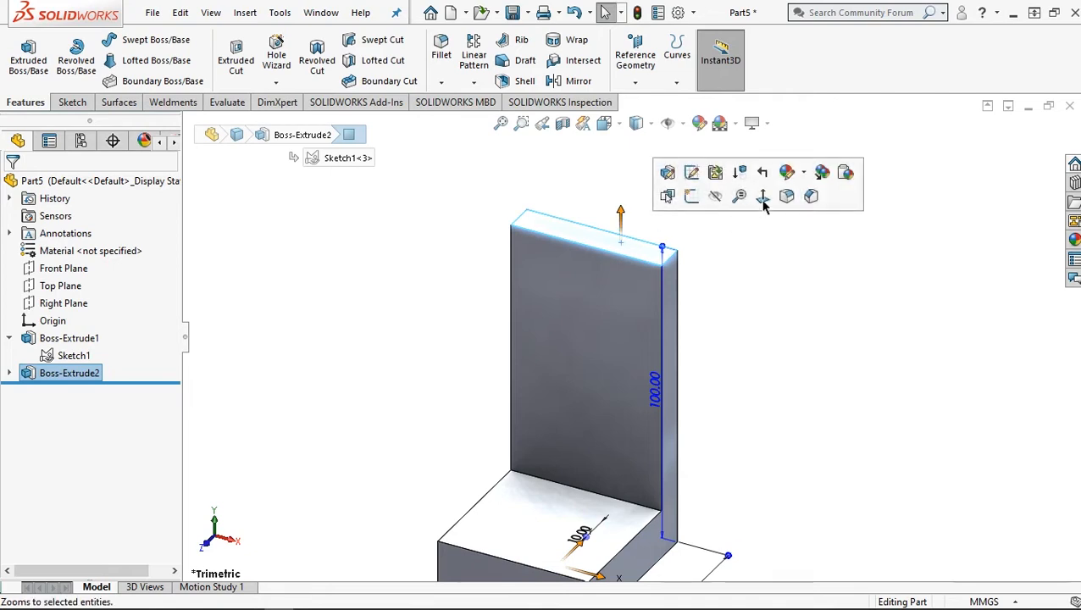
{"action": "left_click", "coordinate": [761, 201]}
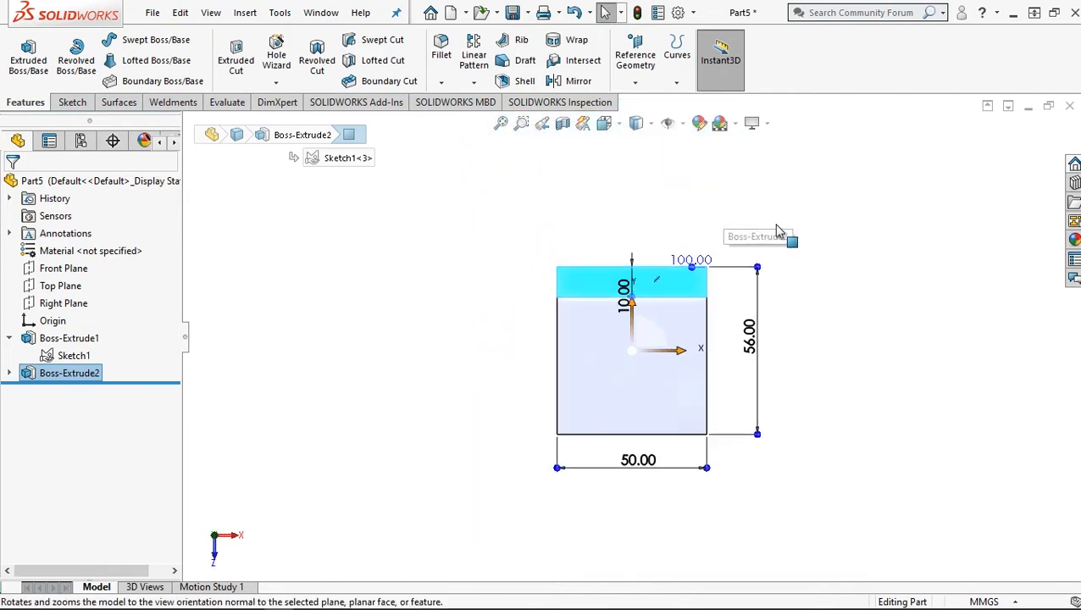
{"action": "left_click", "coordinate": [72, 100]}
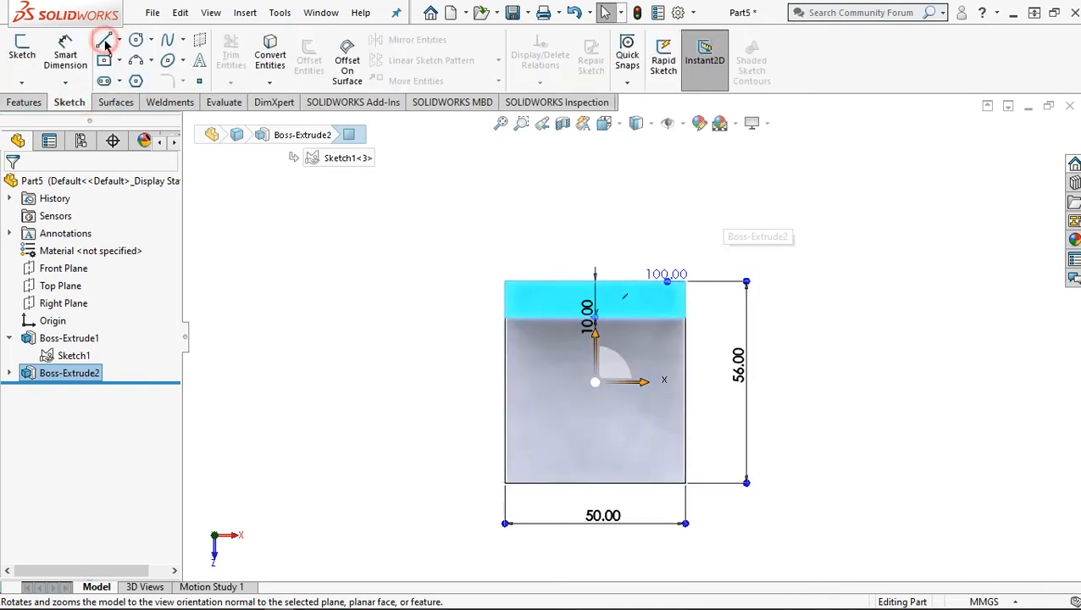
{"action": "left_click", "coordinate": [105, 47]}
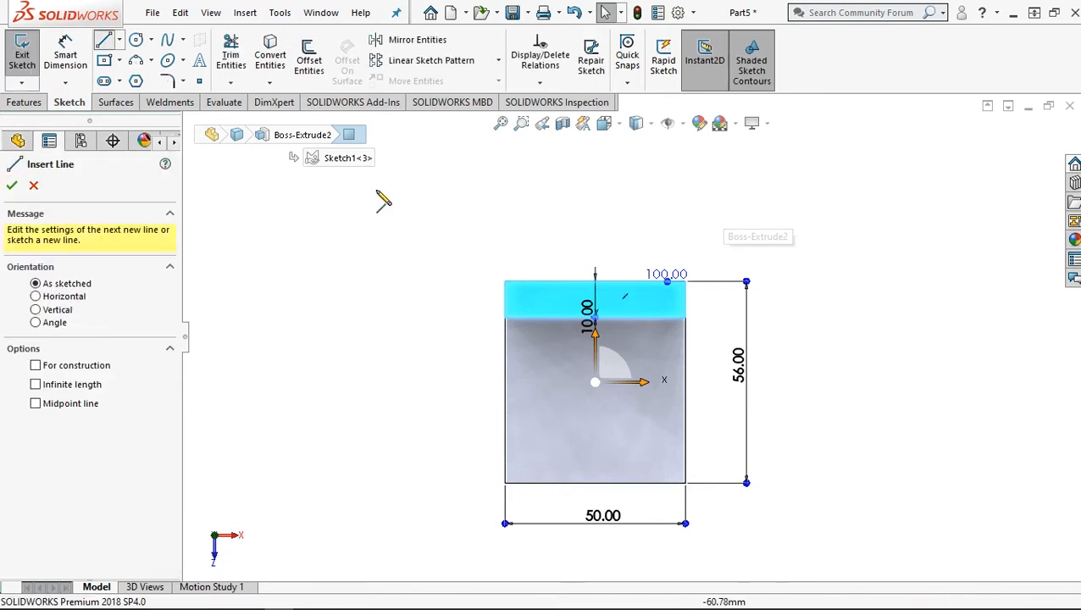
{"action": "left_click", "coordinate": [685, 317]}
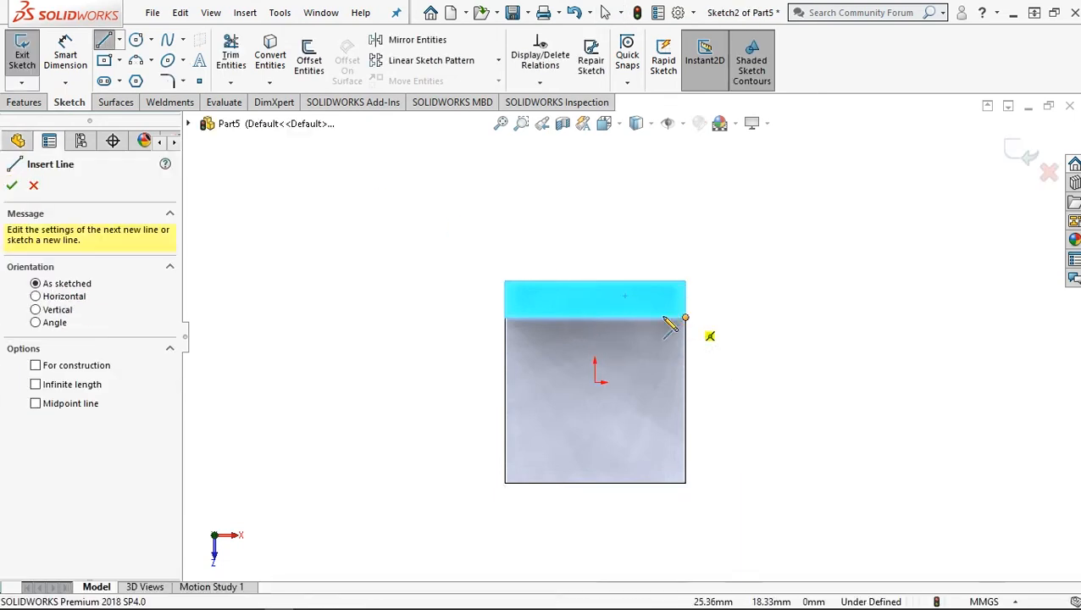
{"action": "left_click", "coordinate": [507, 318]}
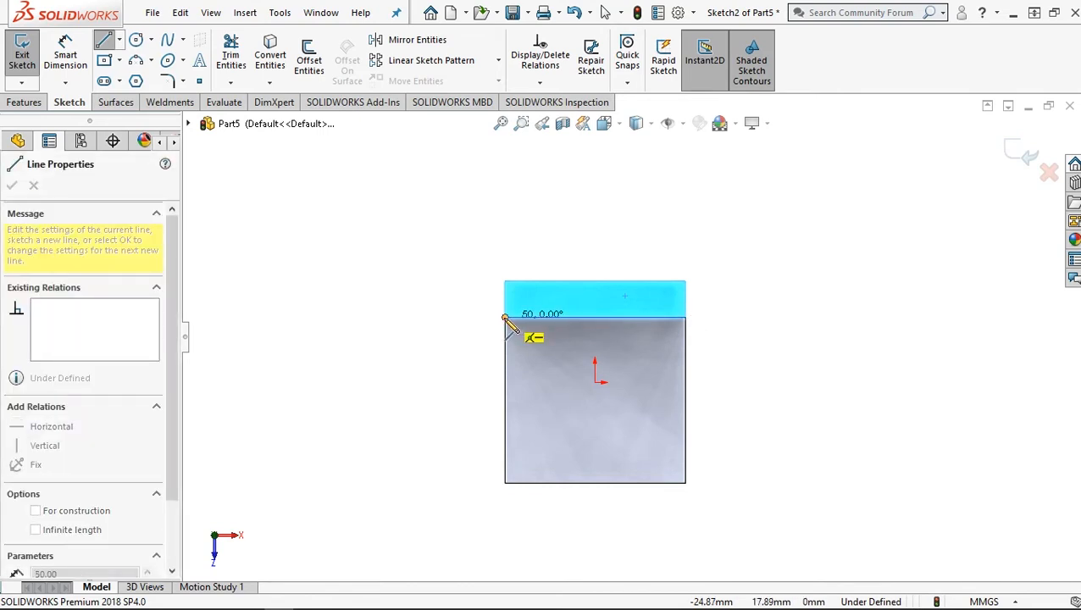
{"action": "left_click", "coordinate": [505, 319]}
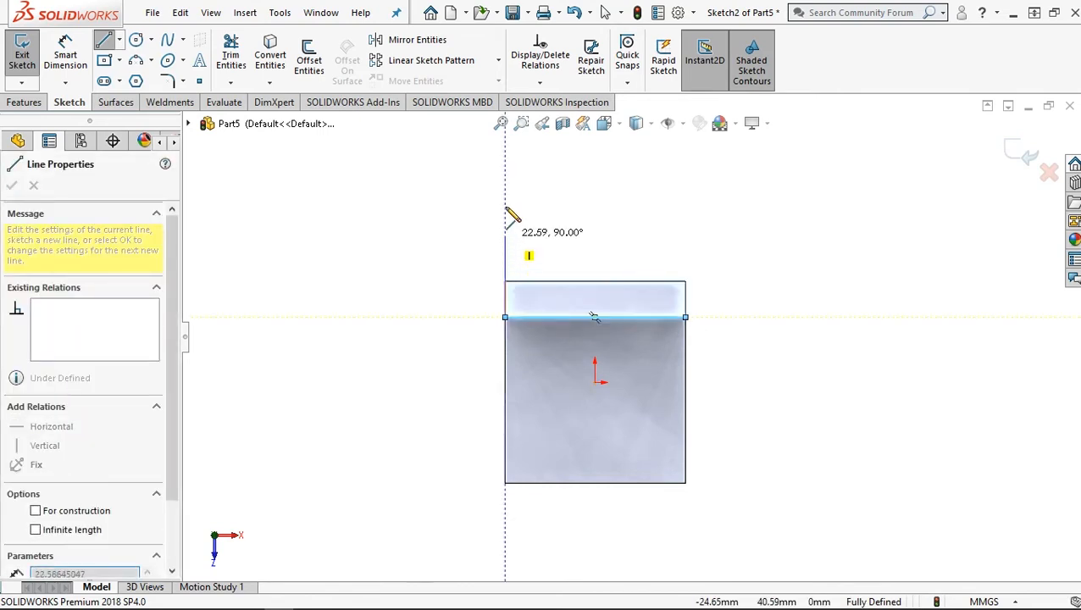
Continue from the line's left end with a vertical line about 40 mm upward and a horizontal line about 53 mm to the right.
{"action": "left_click", "coordinate": [506, 173]}
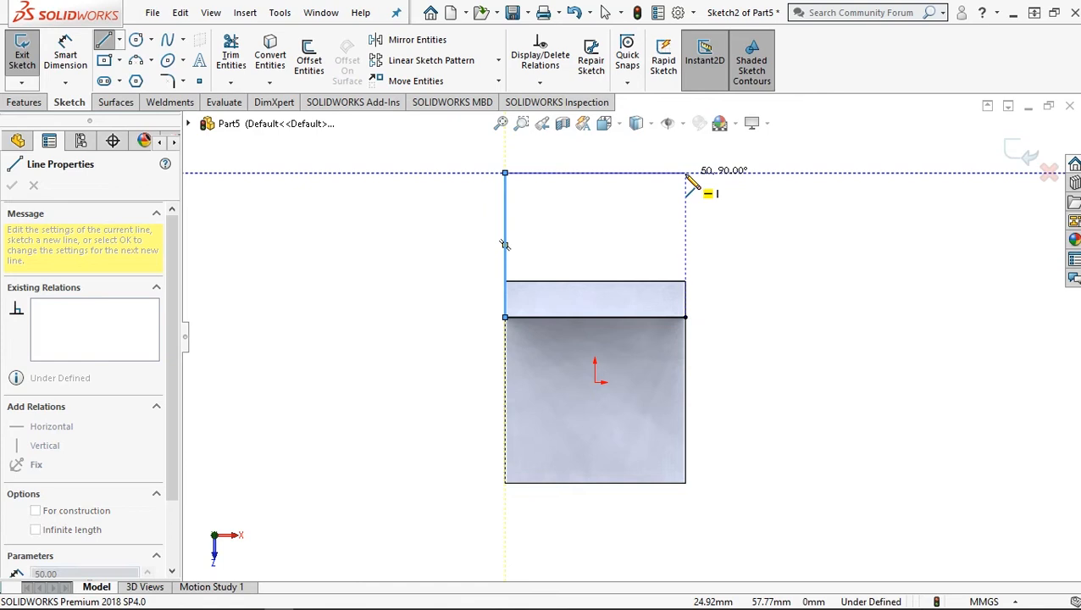
{"action": "left_click", "coordinate": [695, 173]}
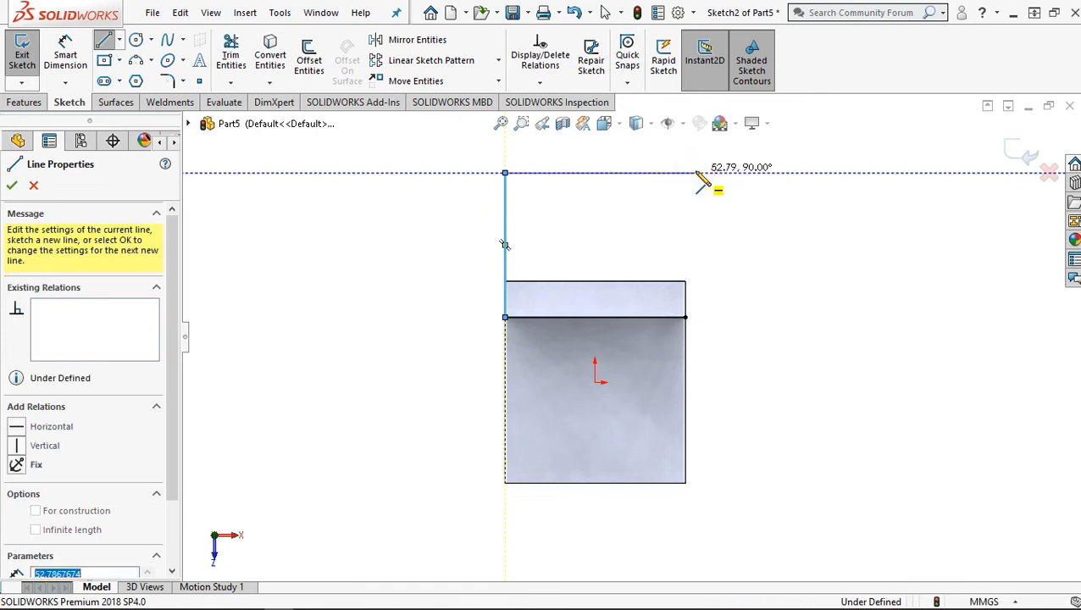
{"action": "right_click", "coordinate": [732, 181]}
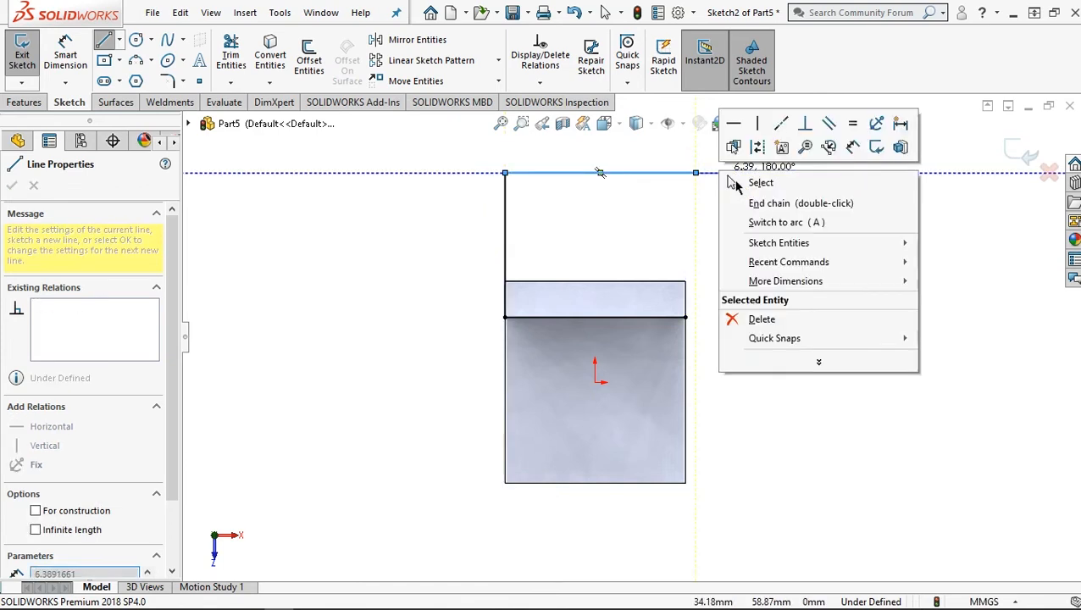
{"action": "left_click", "coordinate": [733, 182]}
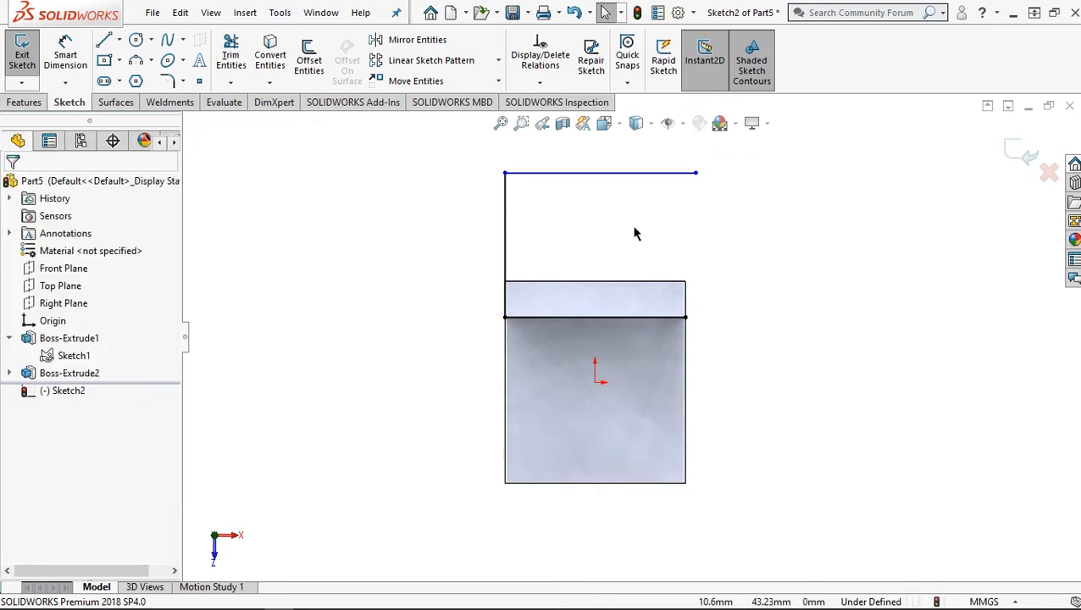
Dimension the upper horizontal line and set its length to 70 mm.
{"action": "left_click", "coordinate": [65, 52]}
{"action": "left_click", "coordinate": [505, 218]}
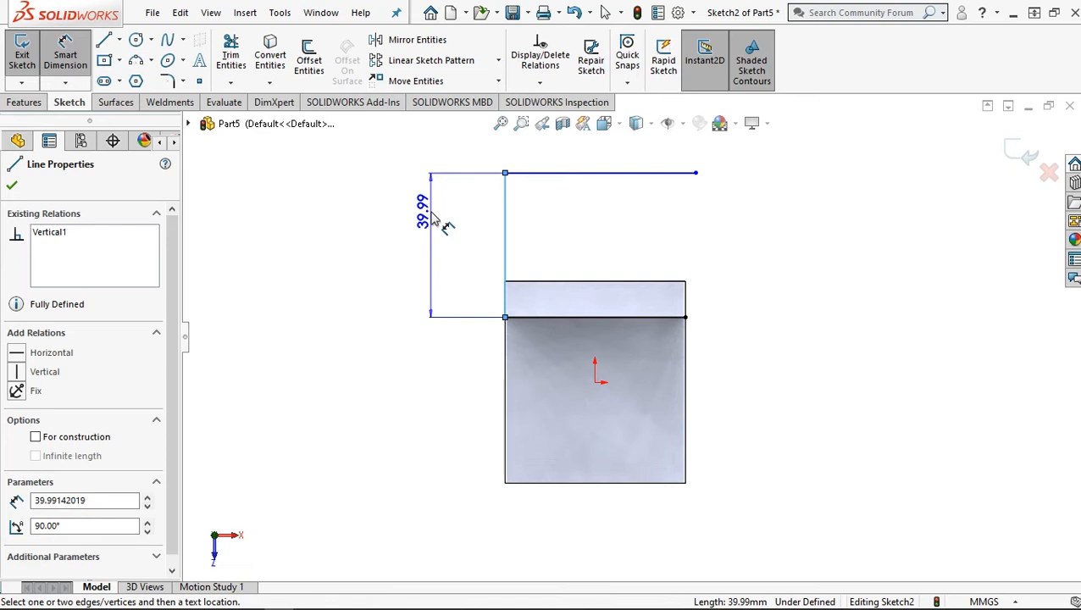
{"action": "key", "text": "Escape"}
{"action": "left_click", "coordinate": [569, 175]}
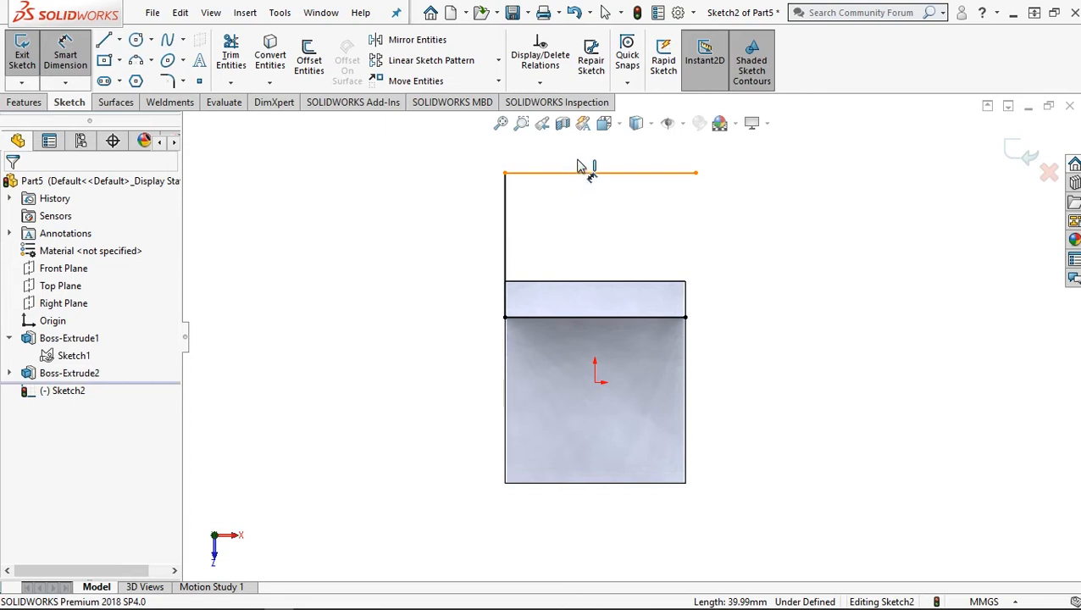
{"action": "left_click", "coordinate": [581, 168]}
{"action": "left_click", "coordinate": [581, 167]}
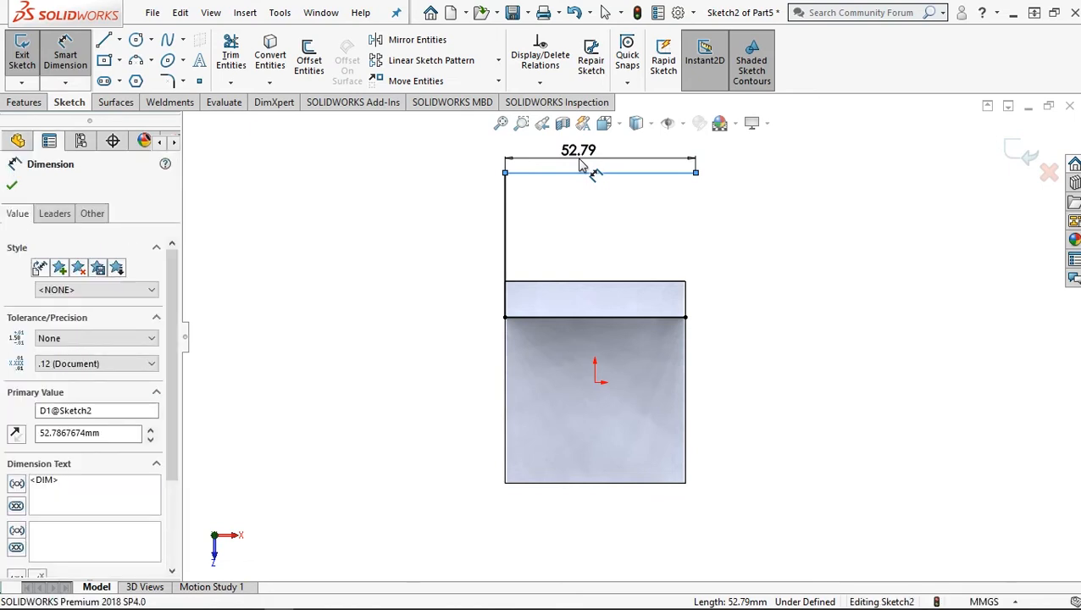
{"action": "type", "text": "70"}
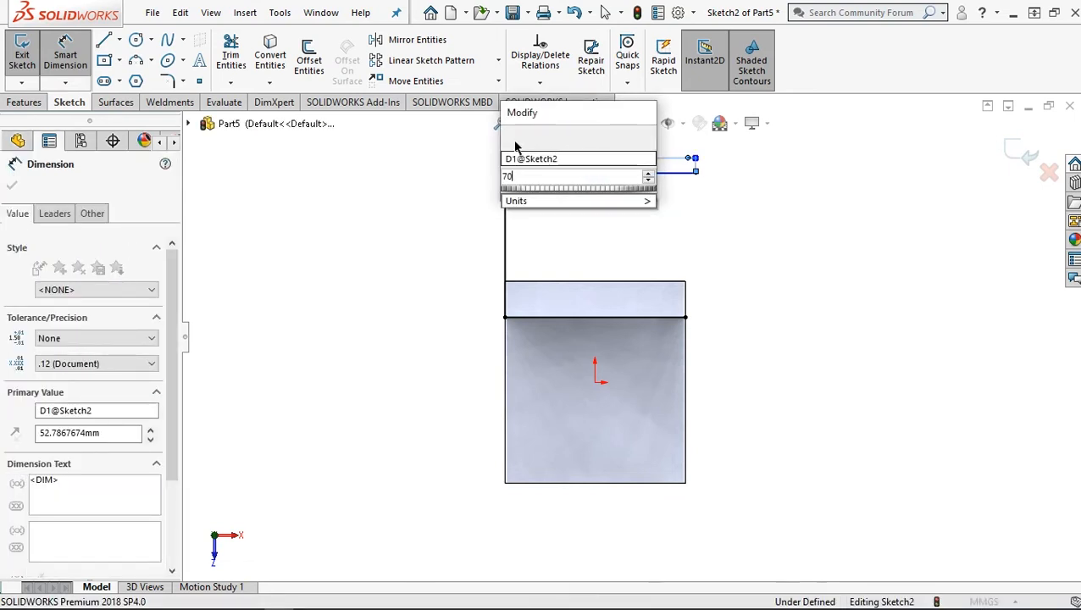
{"action": "left_click", "coordinate": [511, 139]}
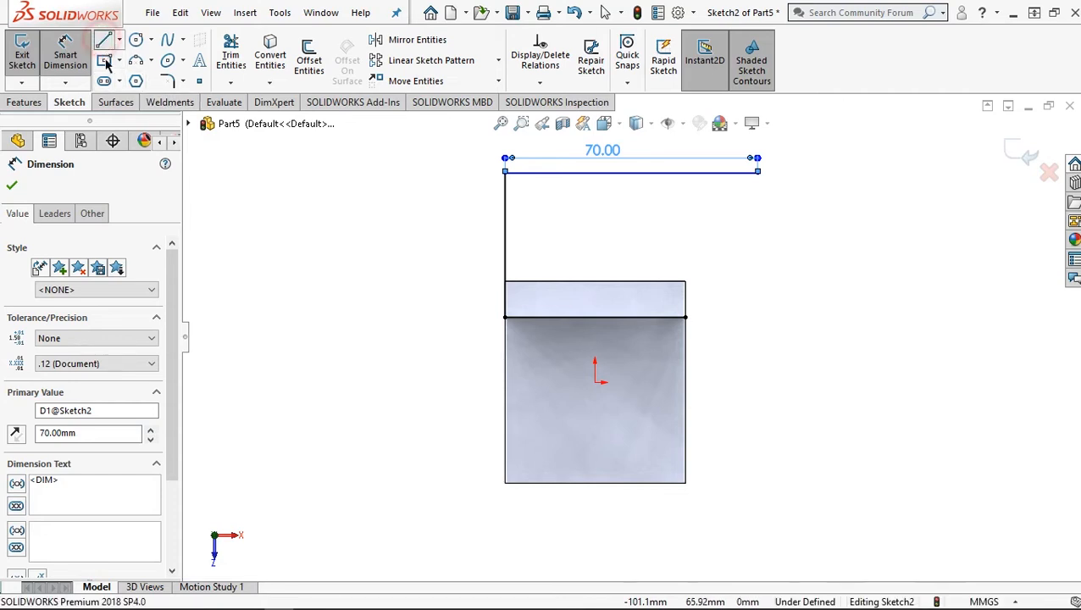
Sketch a short vertical construction line downward from the right end of the 70 mm line.
{"action": "key", "text": "l"}
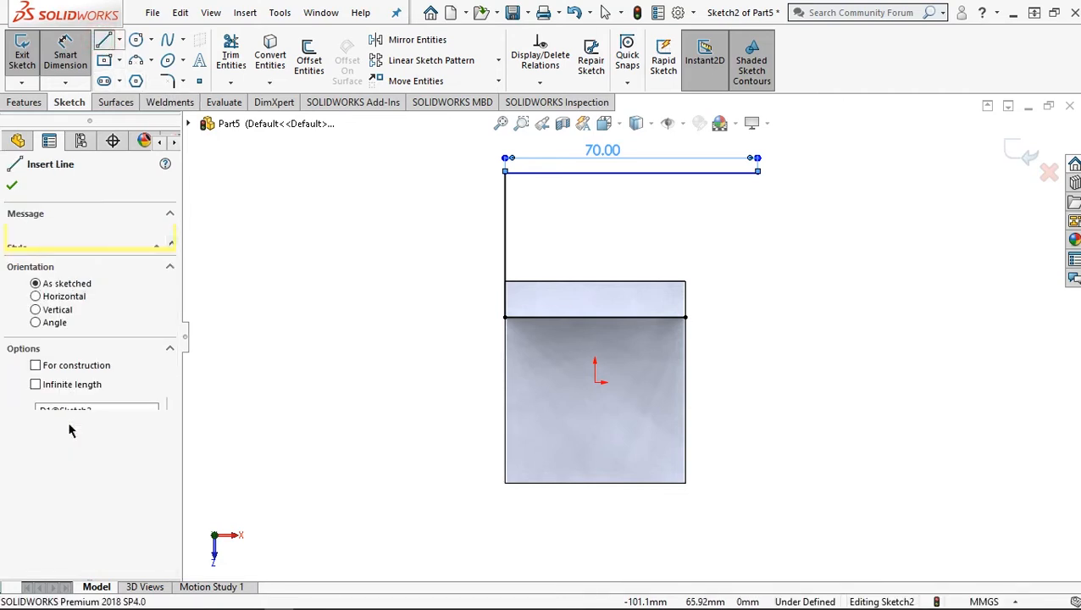
{"action": "left_click", "coordinate": [78, 365]}
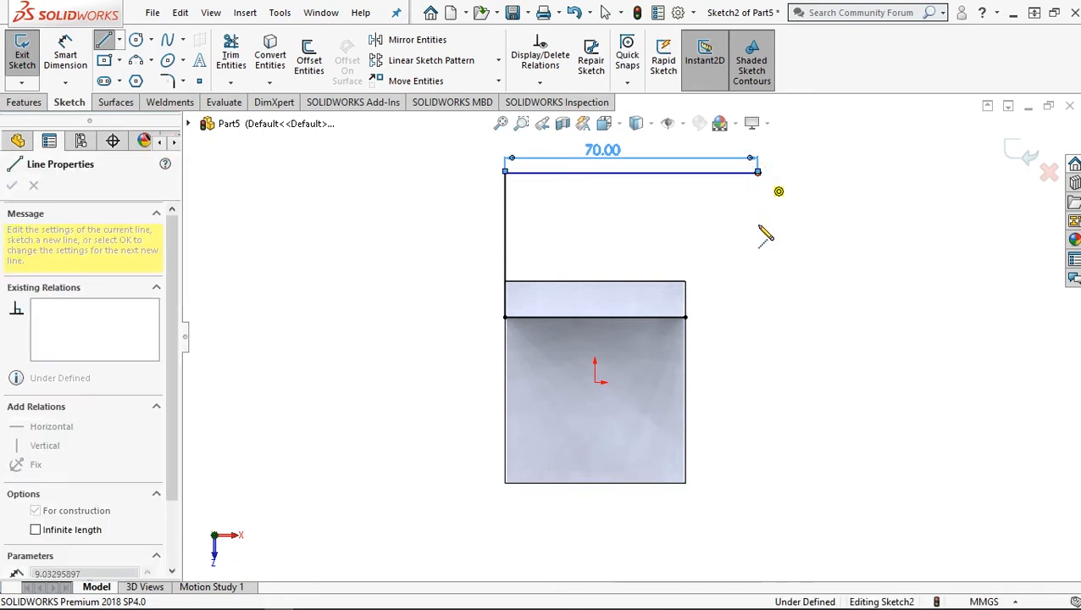
{"action": "left_click", "coordinate": [764, 218]}
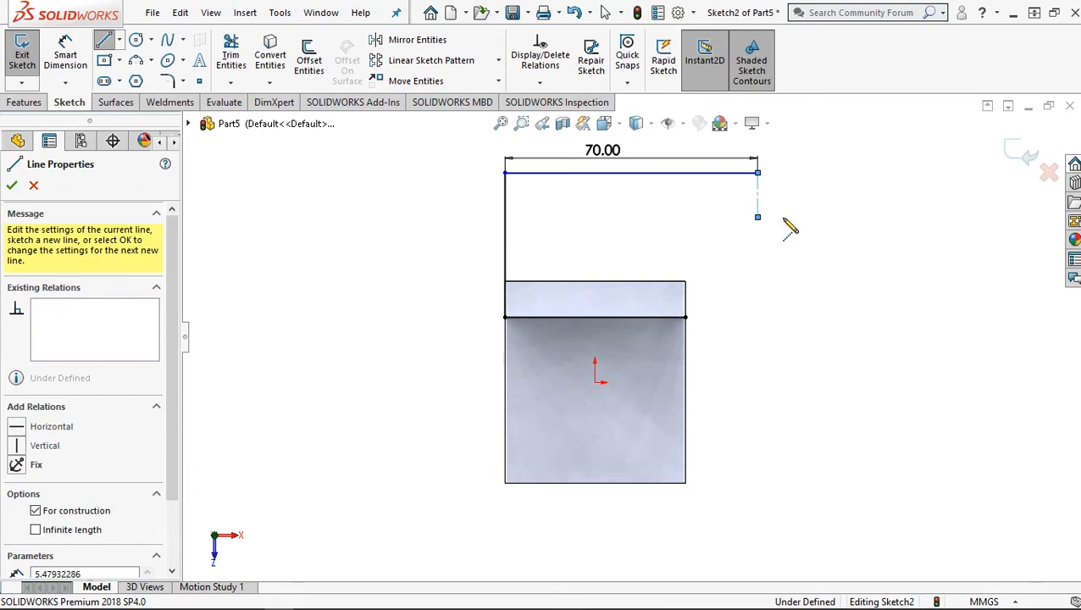
{"action": "right_click", "coordinate": [809, 222]}
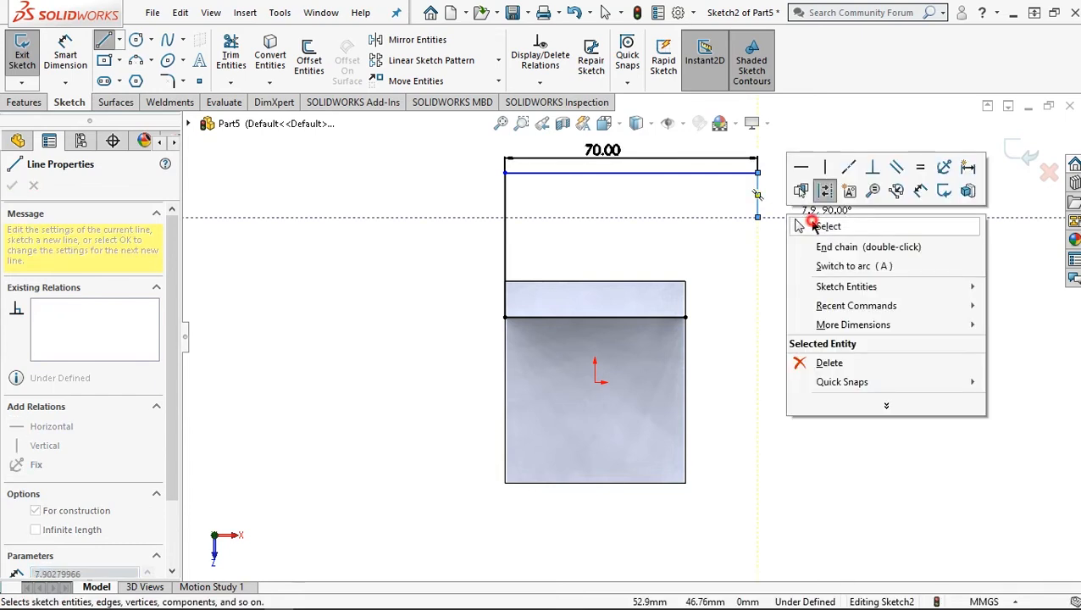
{"action": "key", "text": "Escape"}
{"action": "key", "text": "Escape"}
{"action": "key", "text": "Escape"}
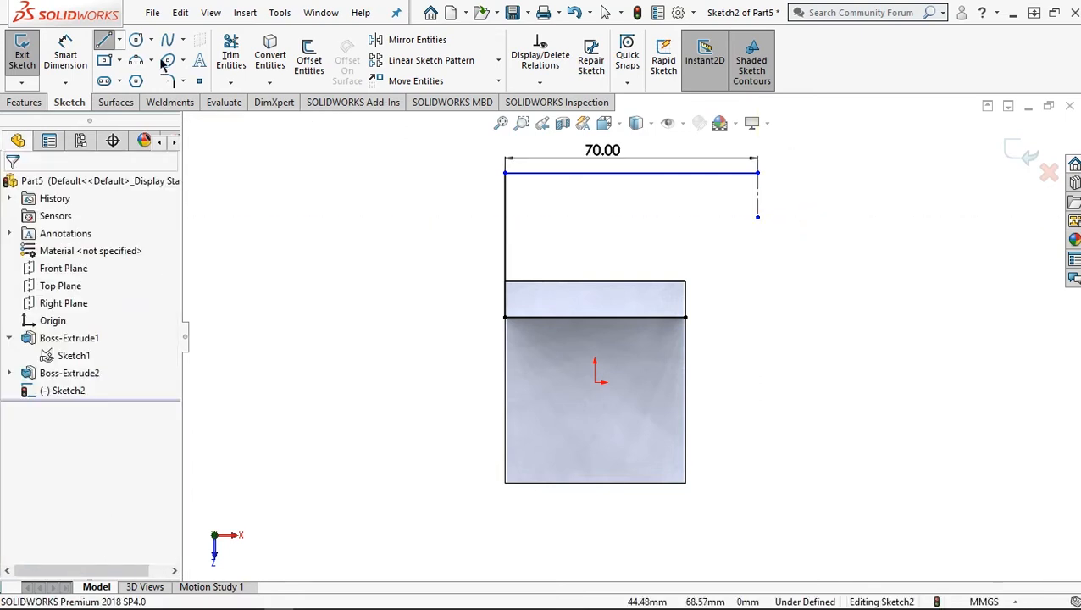
Sketch a circle about 17 mm in diameter centred on the lower end of the construction line.
{"action": "left_click", "coordinate": [137, 42]}
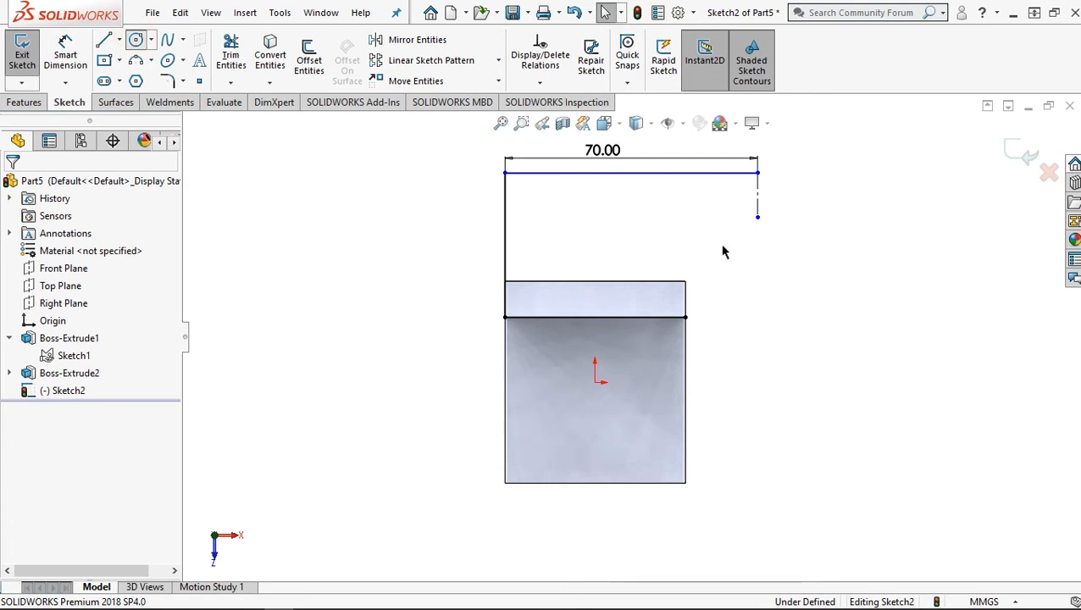
{"action": "left_click", "coordinate": [758, 217]}
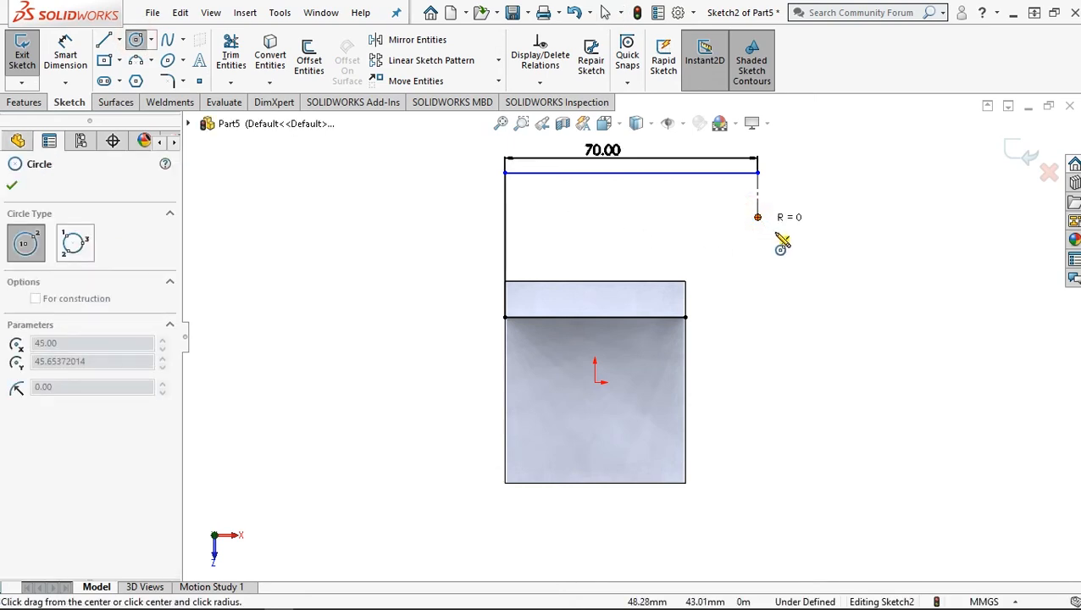
{"action": "left_click", "coordinate": [771, 245]}
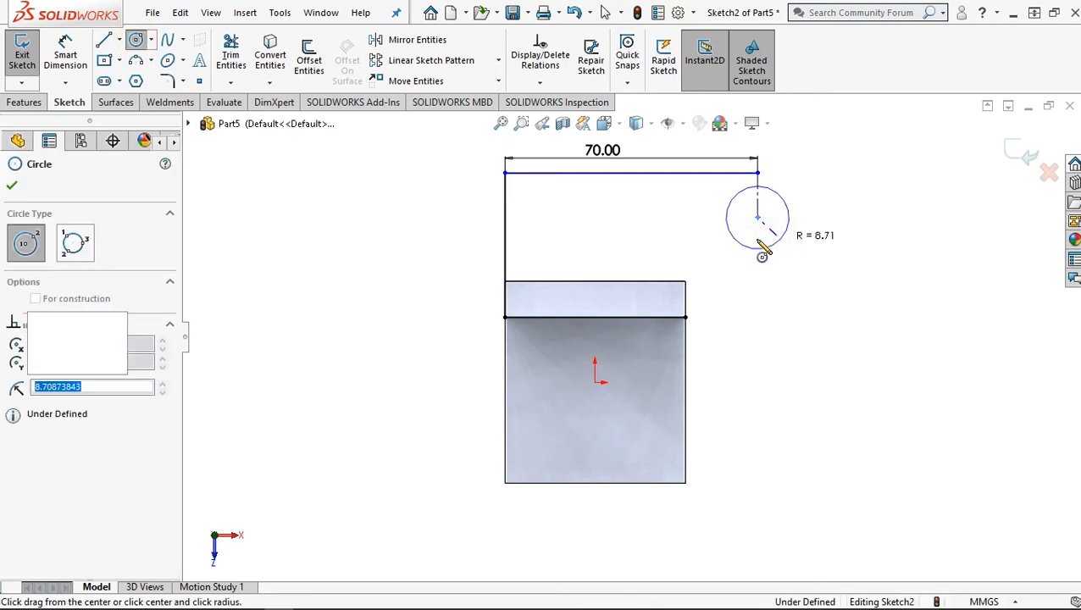
Dimension the circle and set its diameter to 19 mm.
{"action": "left_click", "coordinate": [71, 58]}
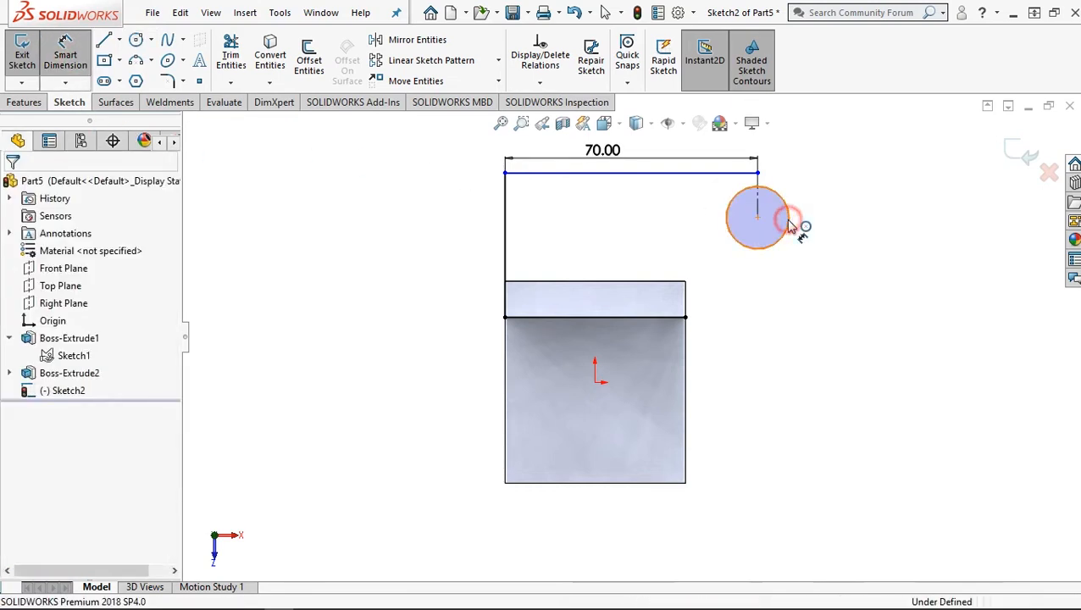
{"action": "left_click", "coordinate": [792, 220]}
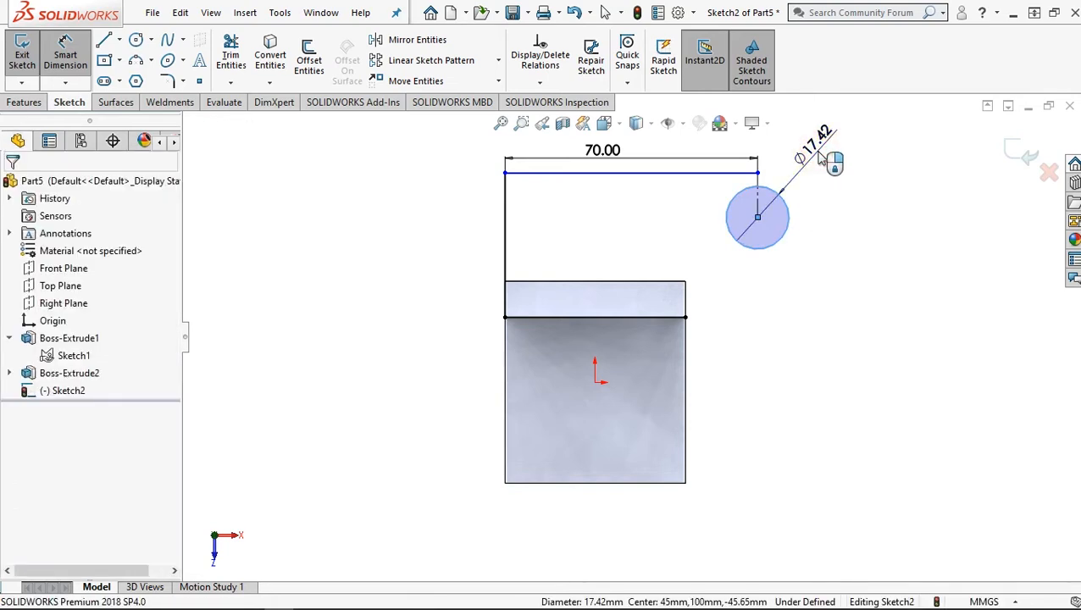
{"action": "left_click", "coordinate": [819, 155]}
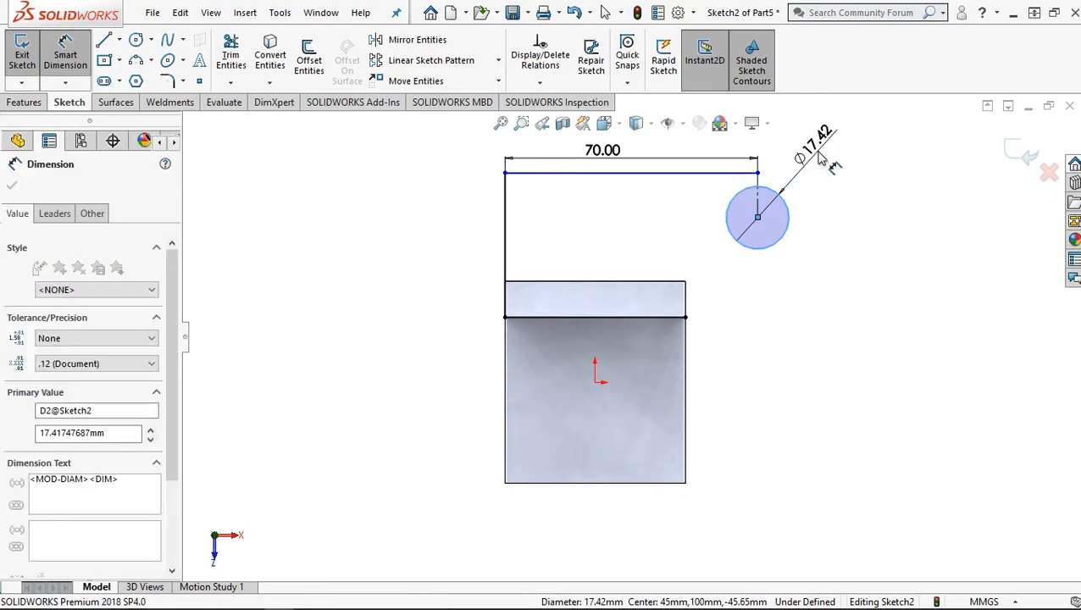
{"action": "type", "text": "19"}
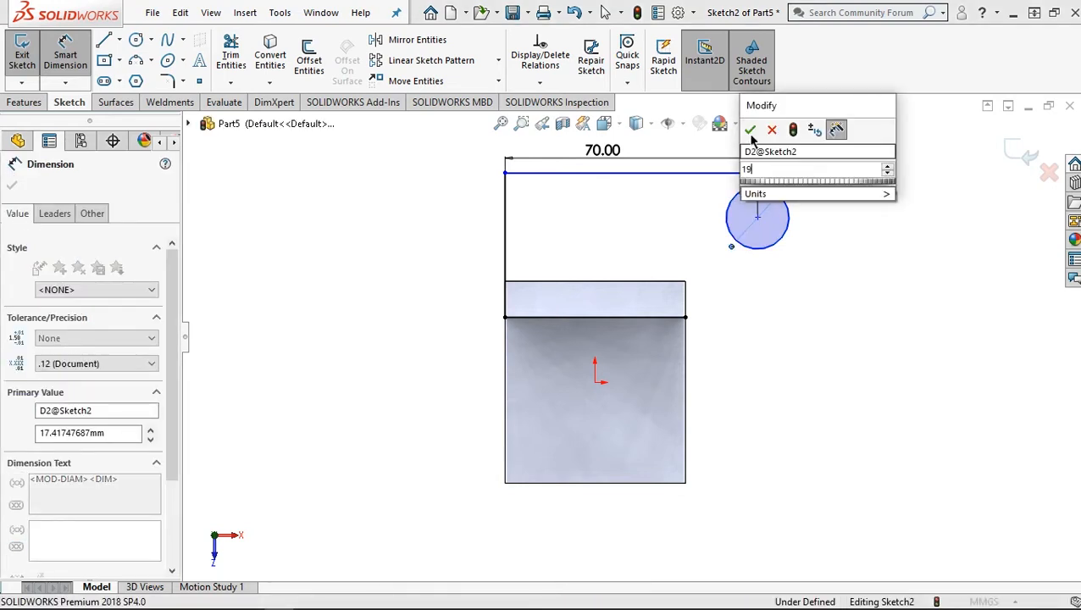
{"action": "left_click", "coordinate": [750, 131]}
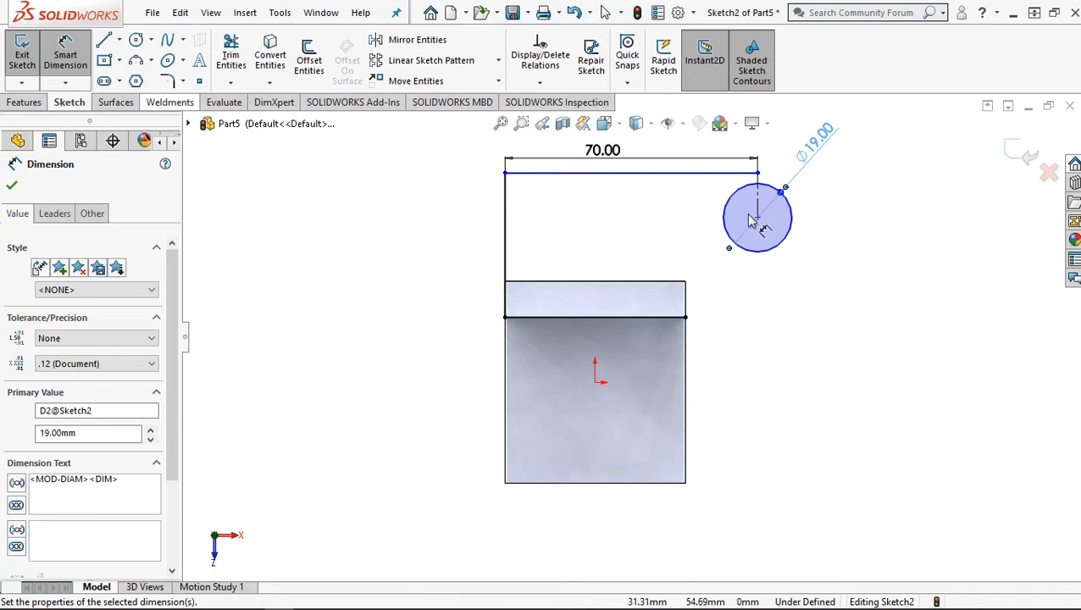
Dimension the vertical distance between the circle's centre and the profile's bottom line and set it to 35 mm.
{"action": "left_click", "coordinate": [597, 282]}
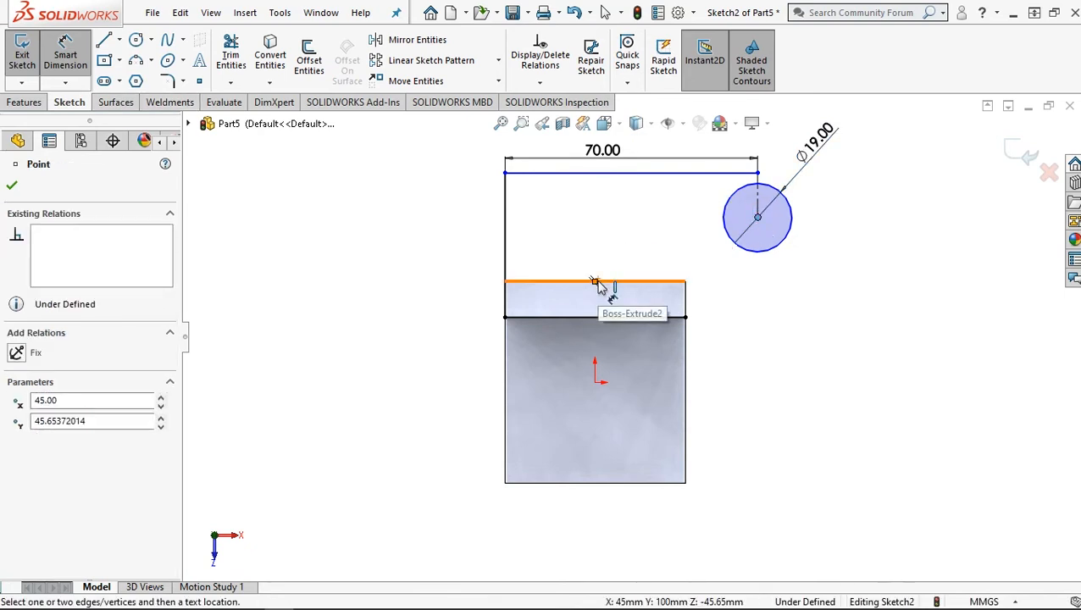
{"action": "left_click", "coordinate": [599, 321]}
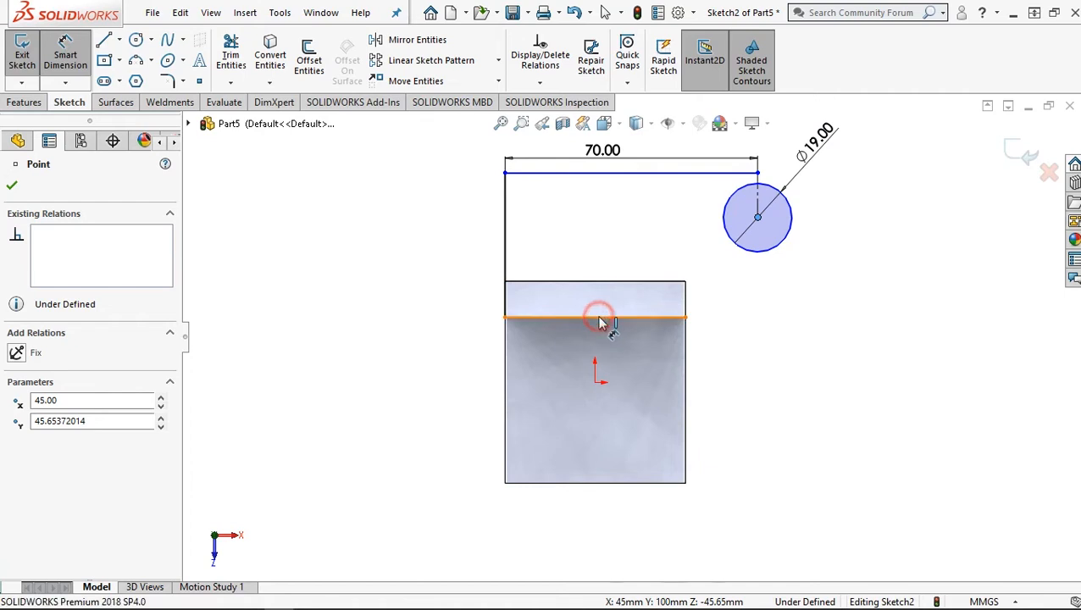
{"action": "left_click", "coordinate": [448, 266]}
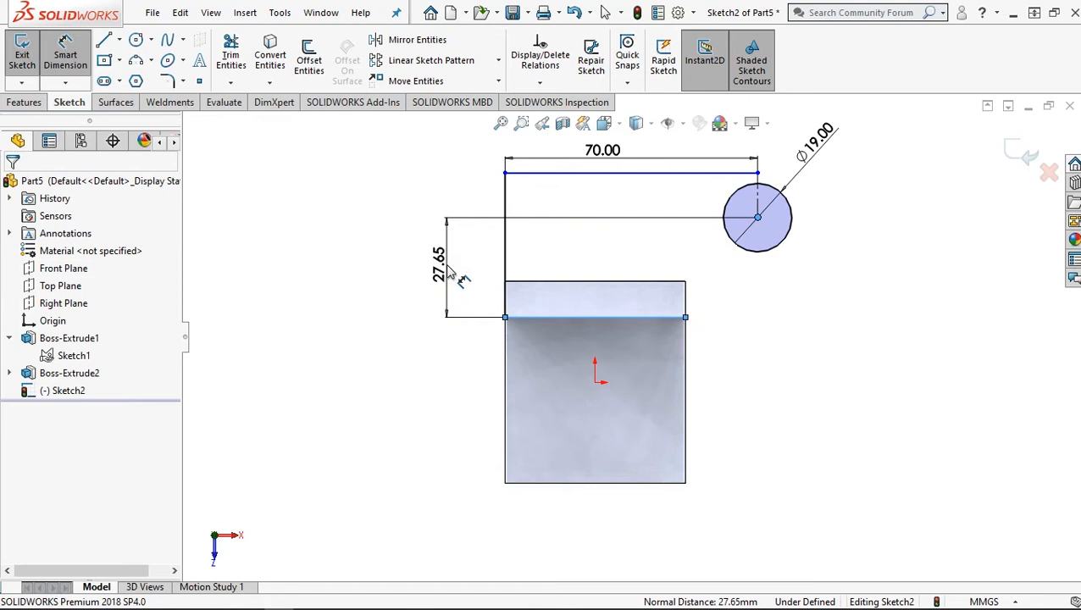
{"action": "left_click", "coordinate": [450, 269]}
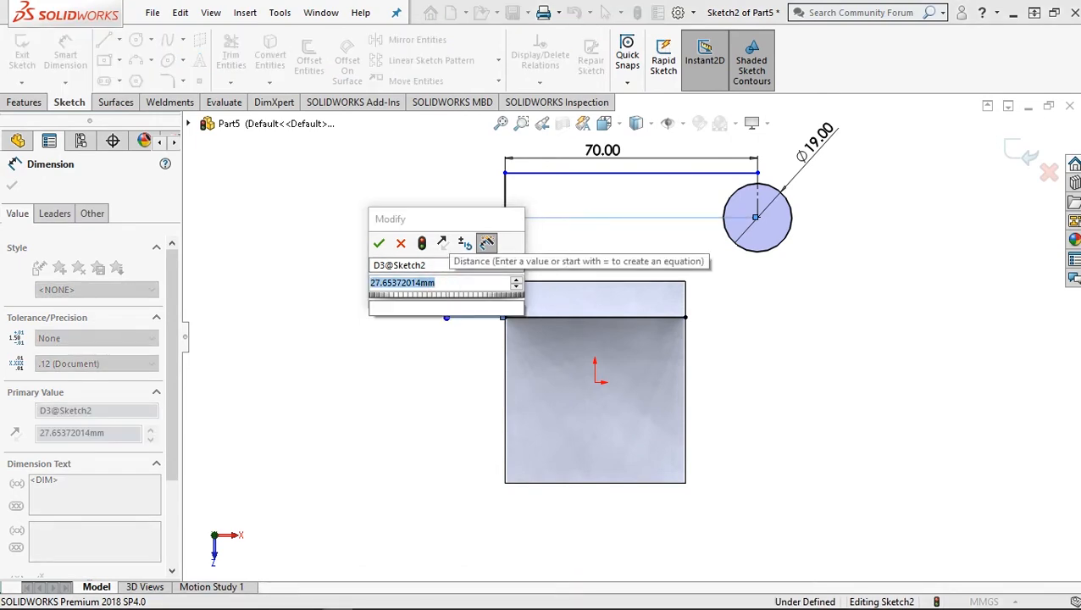
{"action": "type", "text": "35"}
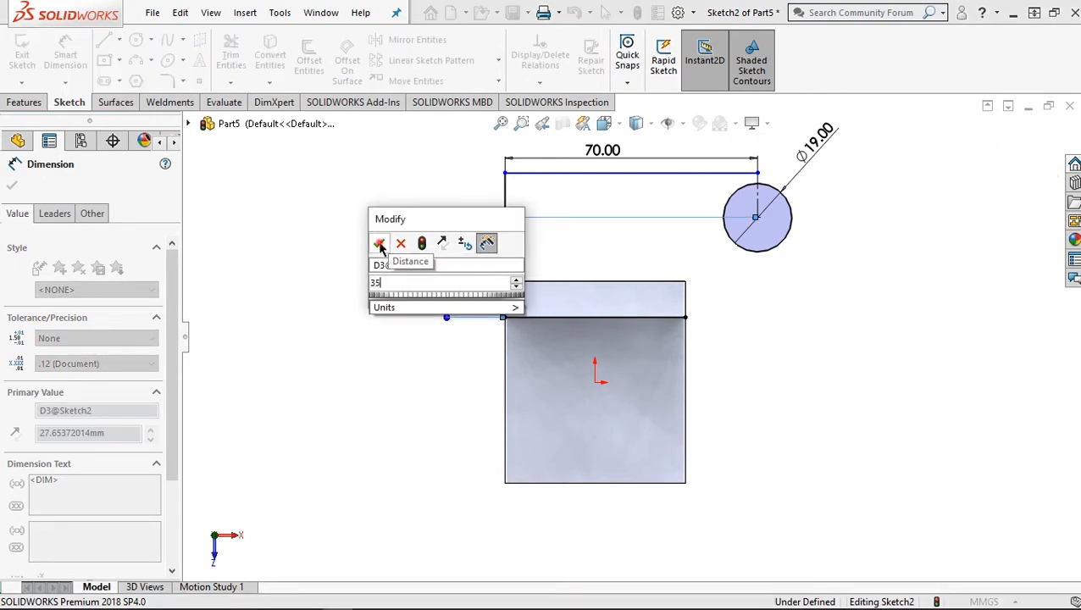
{"action": "left_click", "coordinate": [379, 245]}
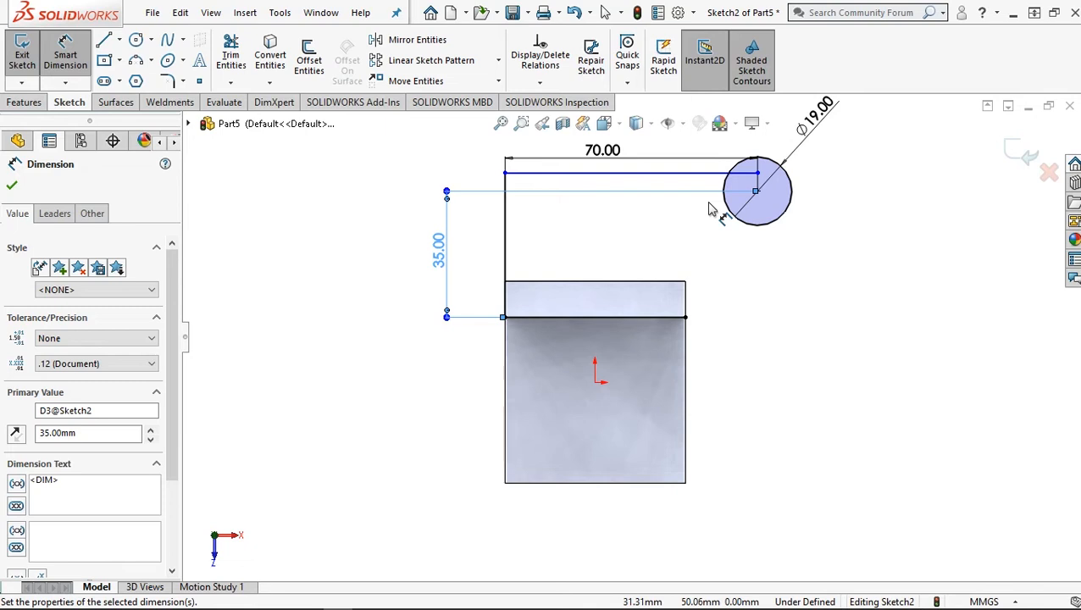
Sketch a larger circle about 39 mm in diameter, concentric with the 19 mm circle.
{"action": "scroll", "coordinate": [711, 209], "scroll_direction": "up", "scroll_amount": 2}
{"action": "scroll", "coordinate": [779, 214], "scroll_direction": "down", "scroll_amount": 2}
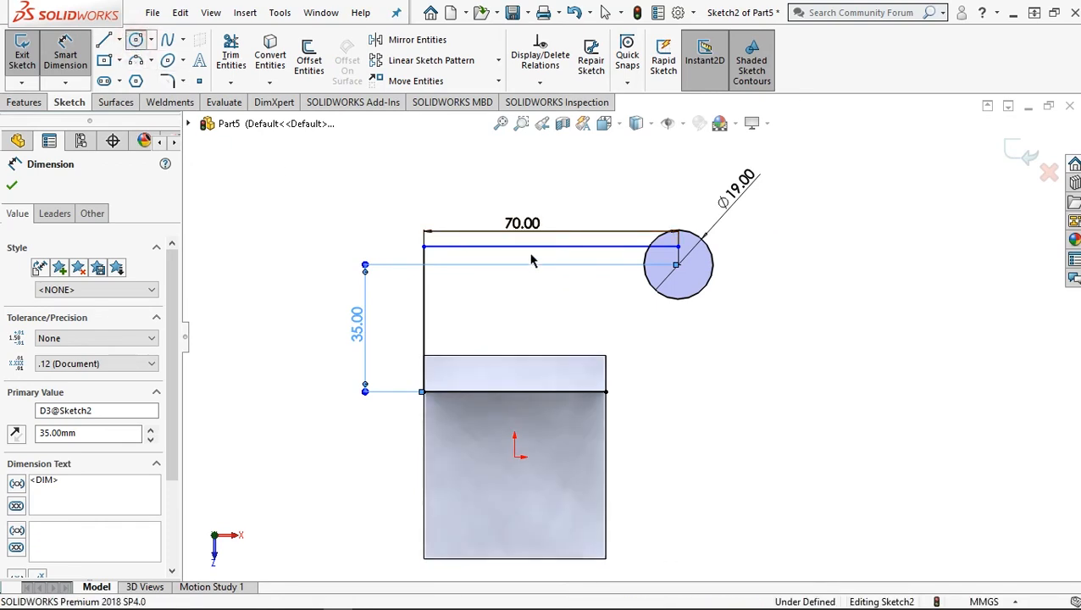
{"action": "left_click", "coordinate": [677, 265]}
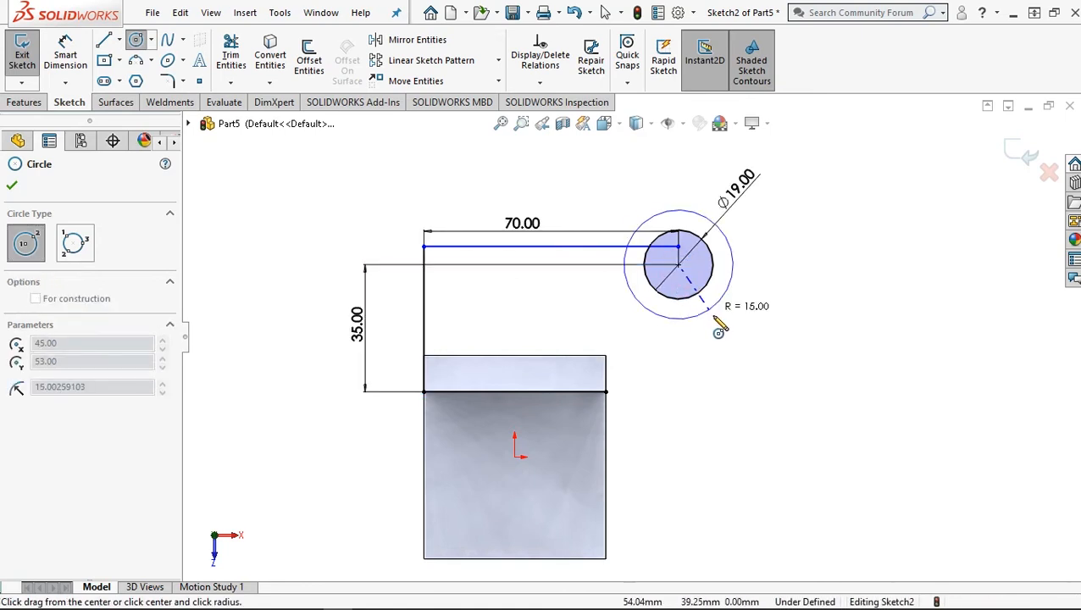
{"action": "left_click", "coordinate": [721, 335]}
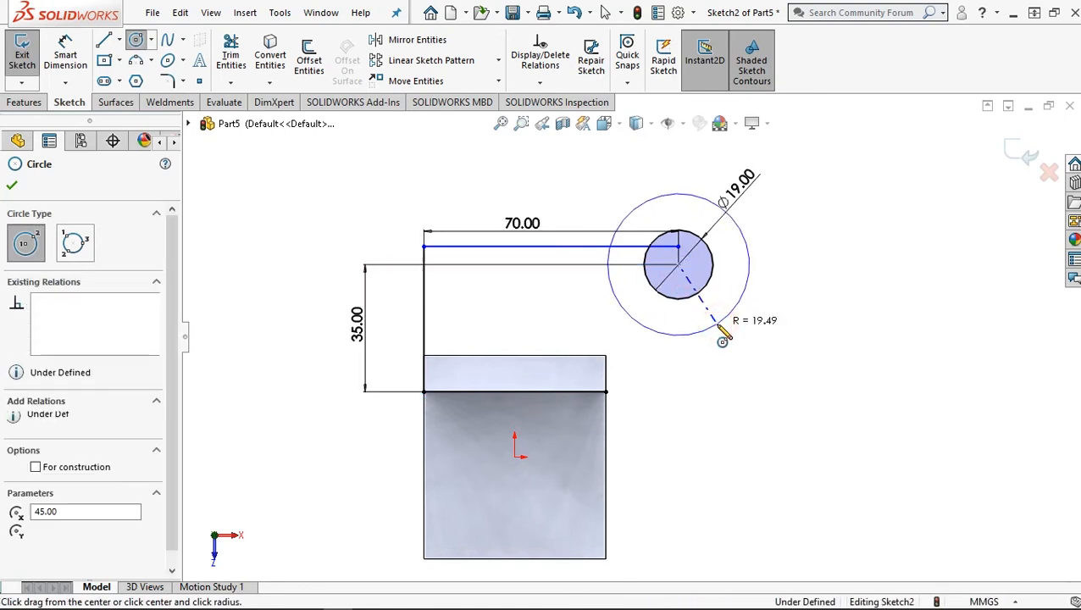
Dimension the outer circle and set its diameter to 38 mm.
{"action": "left_click", "coordinate": [73, 52]}
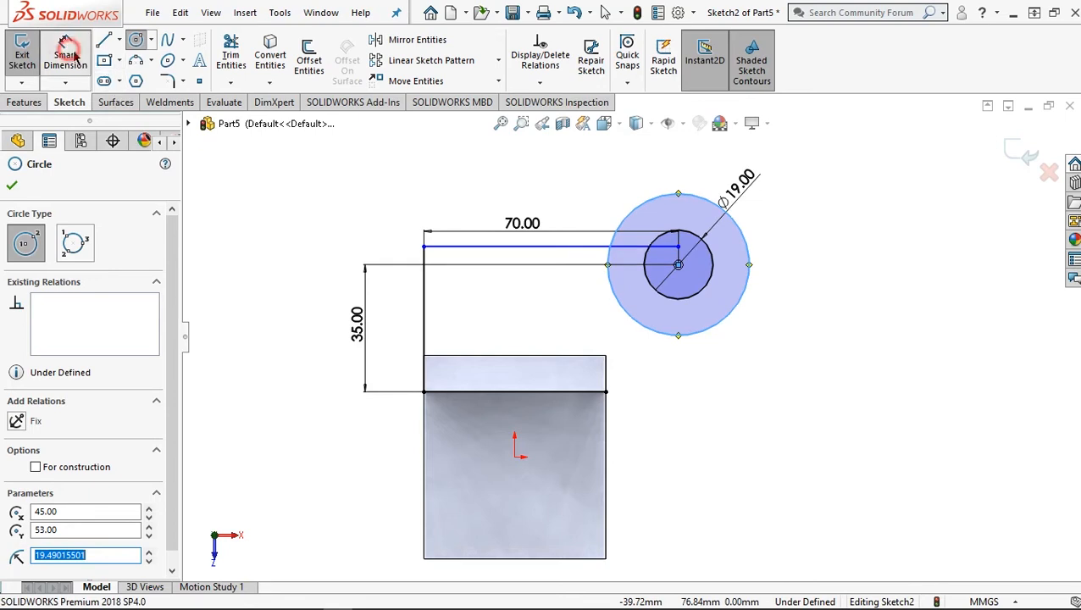
{"action": "left_click", "coordinate": [746, 243]}
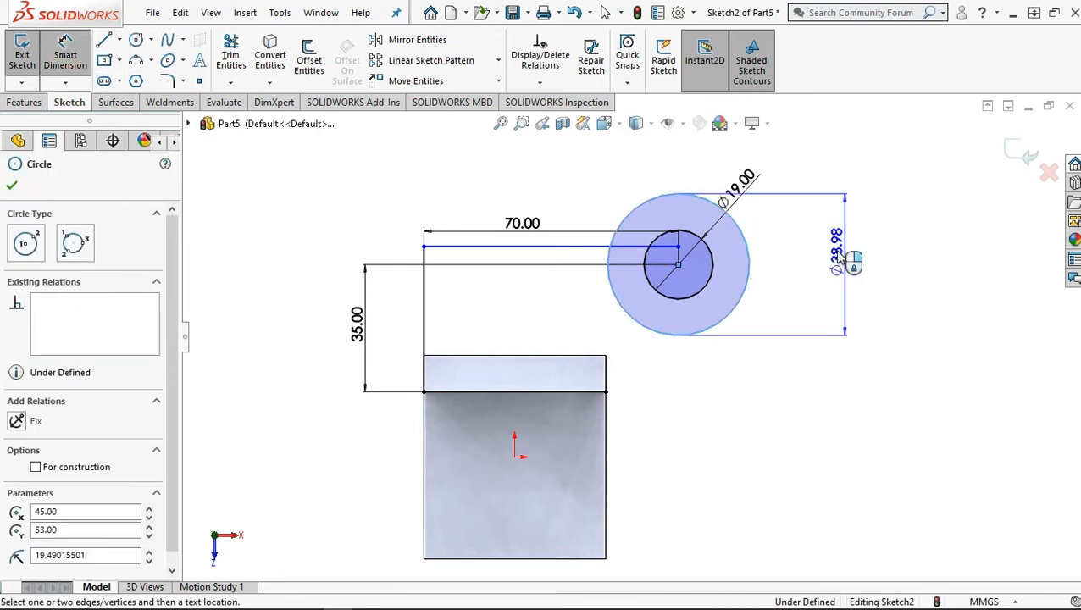
{"action": "left_click", "coordinate": [835, 255]}
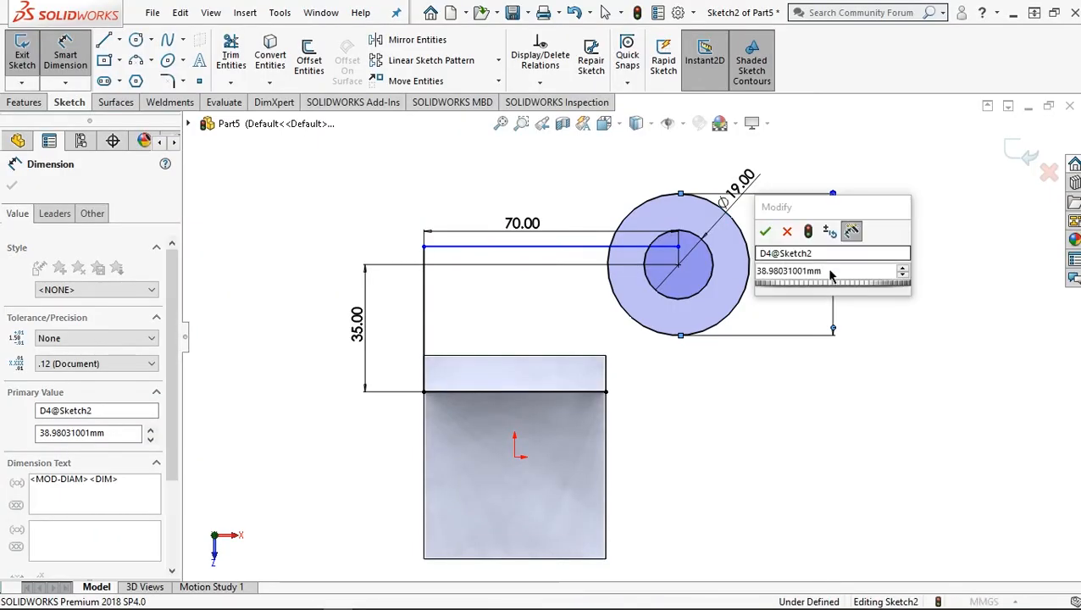
{"action": "left_click", "coordinate": [837, 271]}
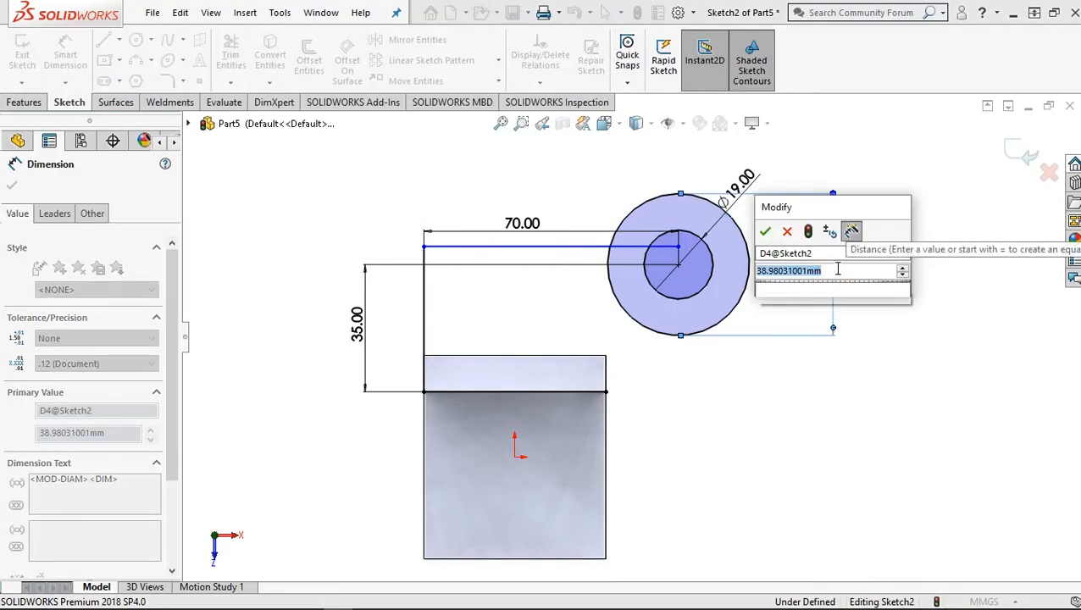
{"action": "type", "text": "38"}
{"action": "left_click", "coordinate": [768, 232]}
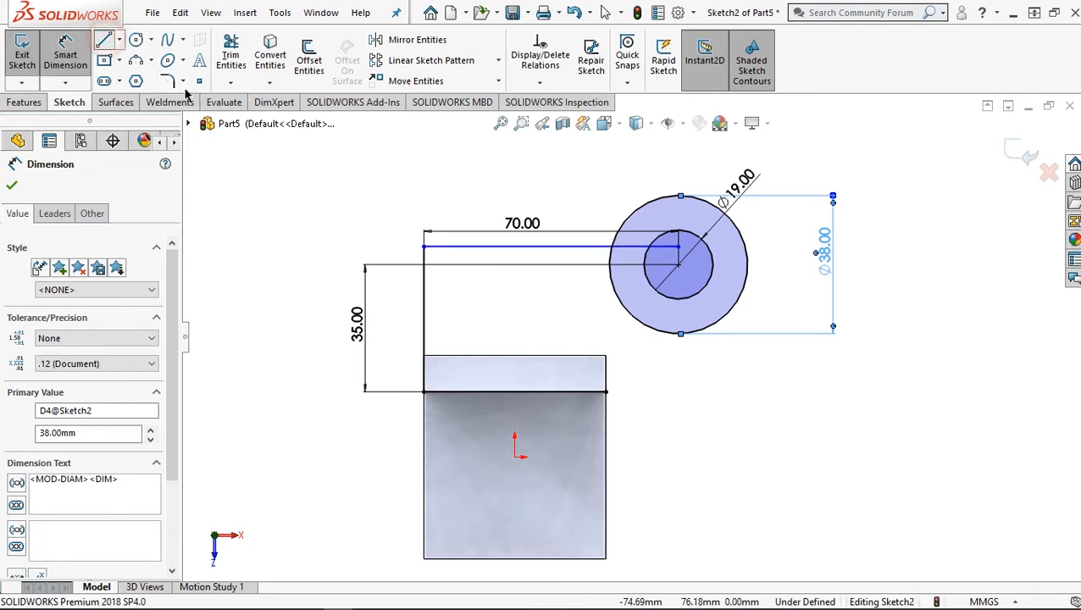
Sketch a slanted line about 47 mm long from the right end of the profile's bottom line to just past the outer circle.
{"action": "key", "text": "l"}
{"action": "left_click", "coordinate": [606, 392]}
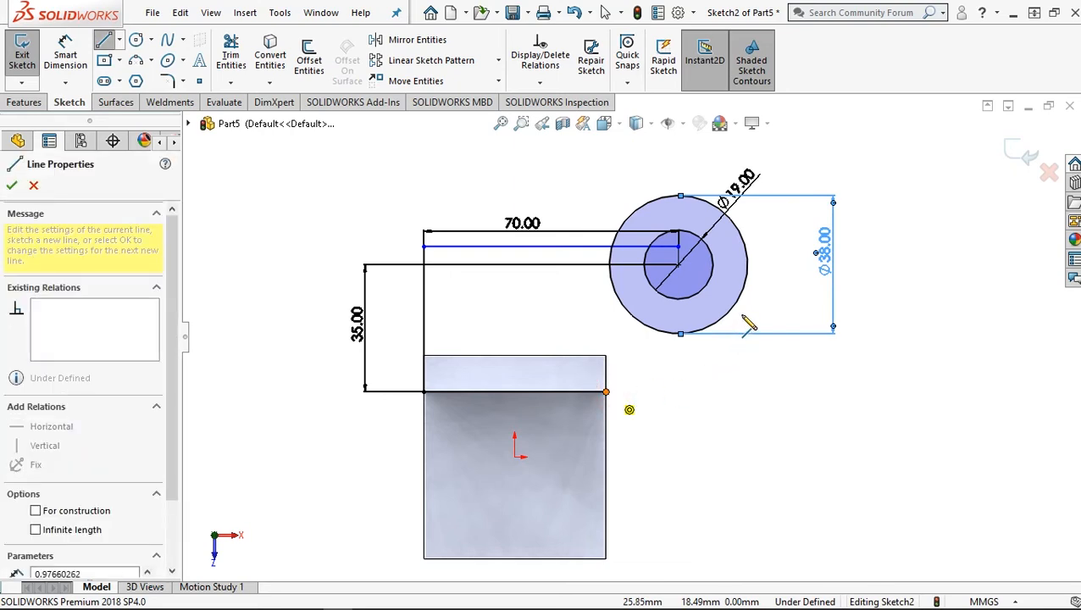
{"action": "left_click", "coordinate": [750, 302]}
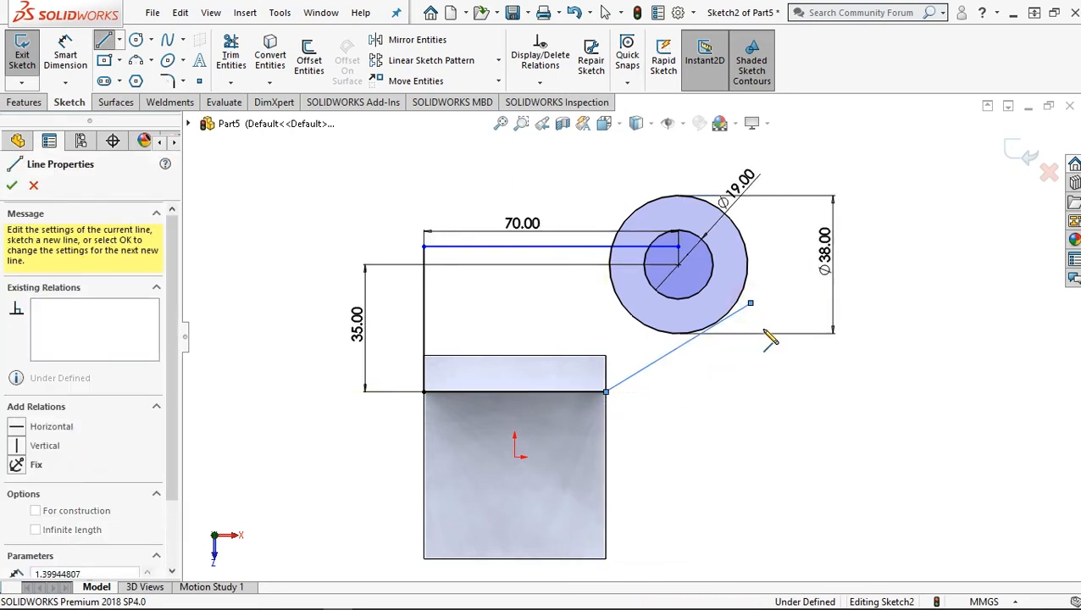
{"action": "right_click", "coordinate": [788, 371]}
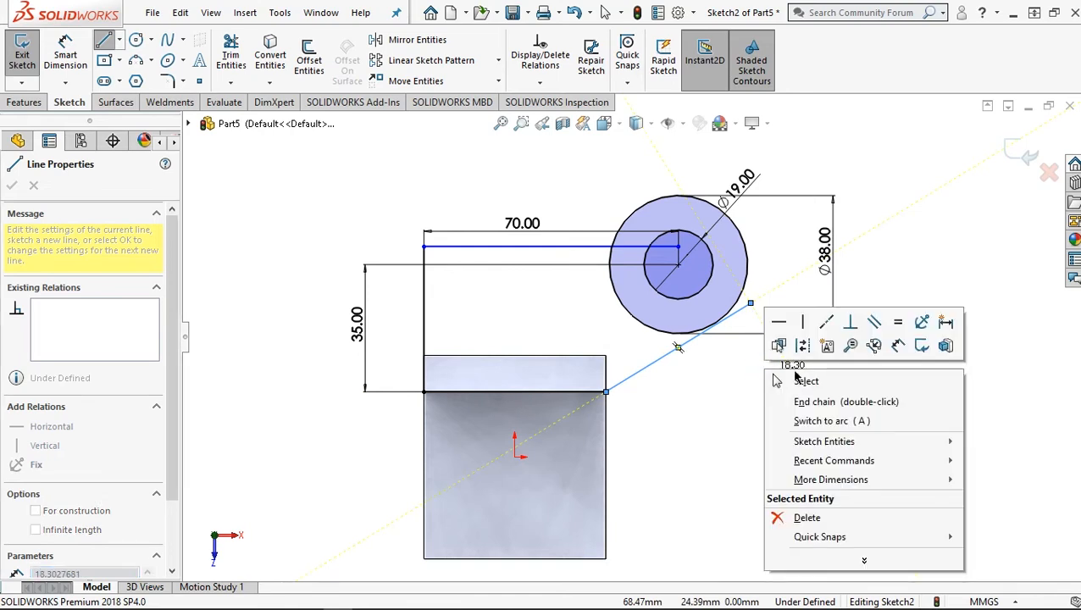
{"action": "left_click", "coordinate": [777, 379]}
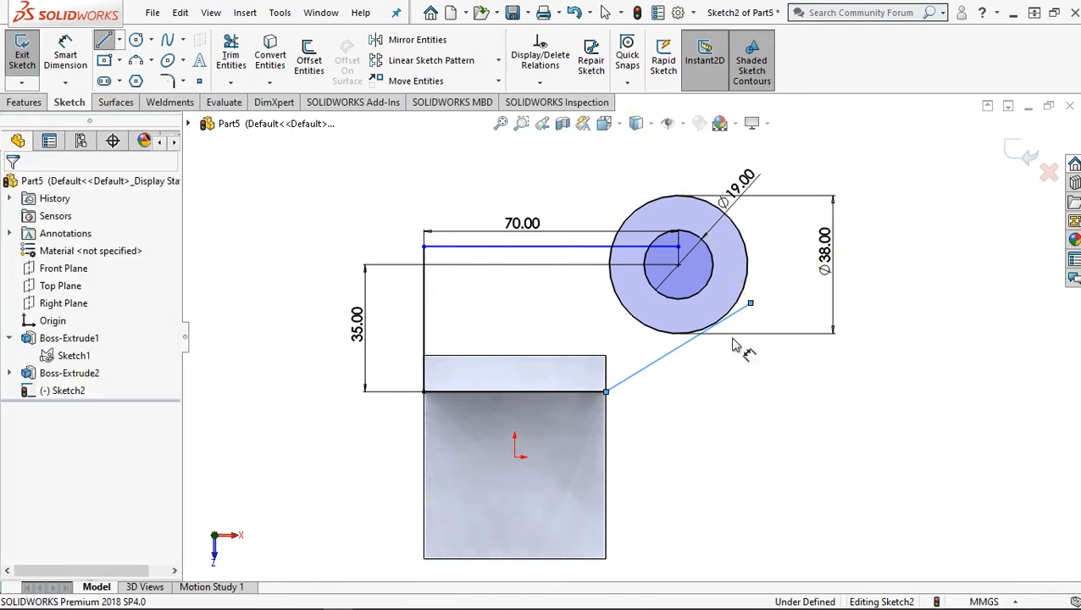
Add a tangent relation between the slanted line and the outer circle.
{"action": "left_click", "coordinate": [659, 342]}
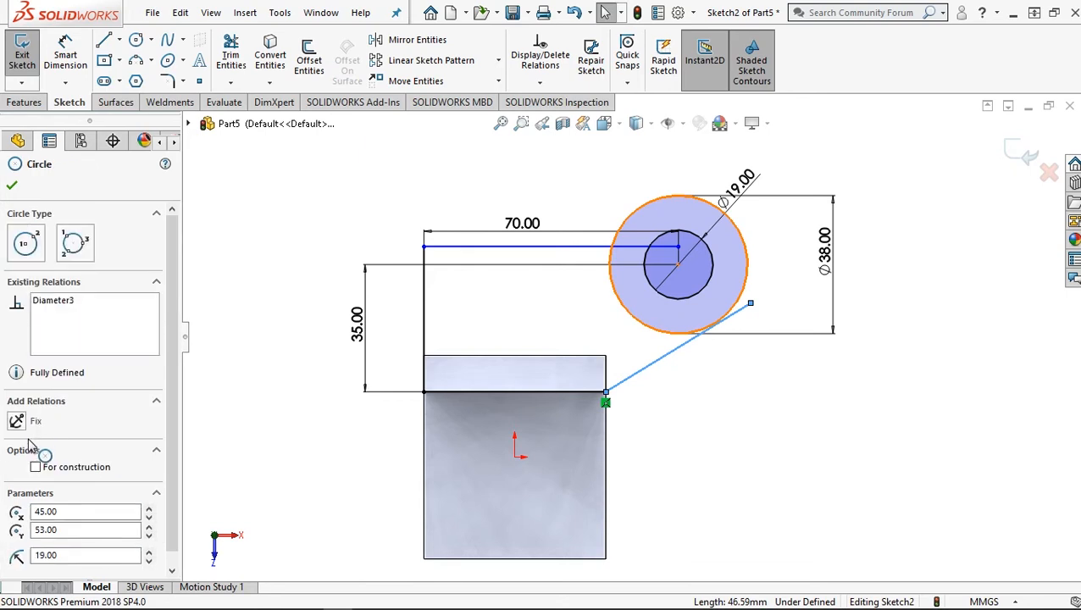
{"action": "left_click", "coordinate": [17, 441]}
{"action": "left_click", "coordinate": [13, 188]}
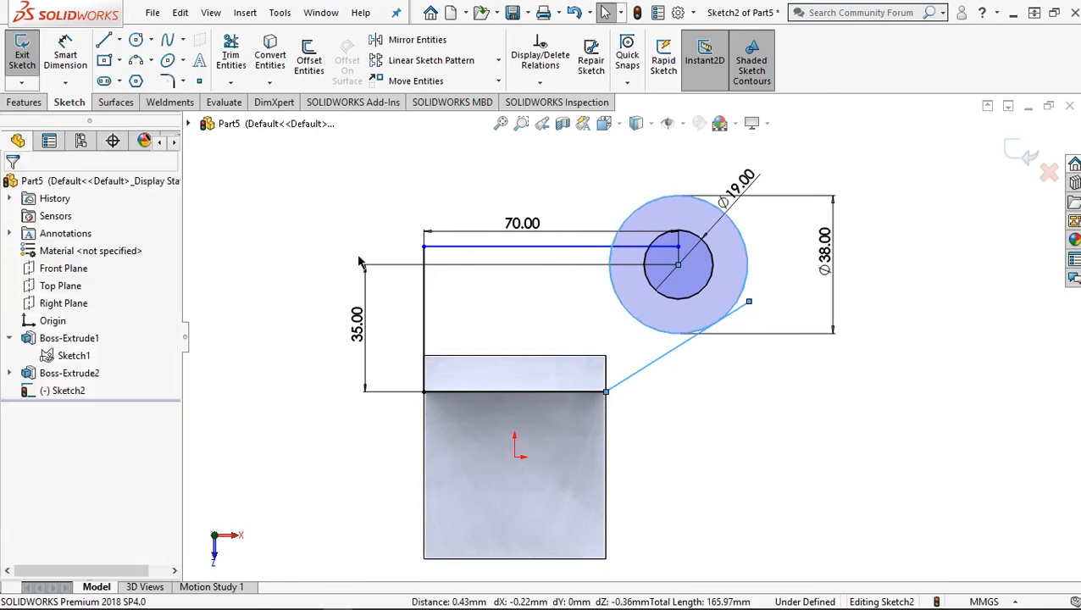
Trim the end of the slanted line that extends beyond its tangent point on the outer circle.
{"action": "left_click", "coordinate": [230, 56]}
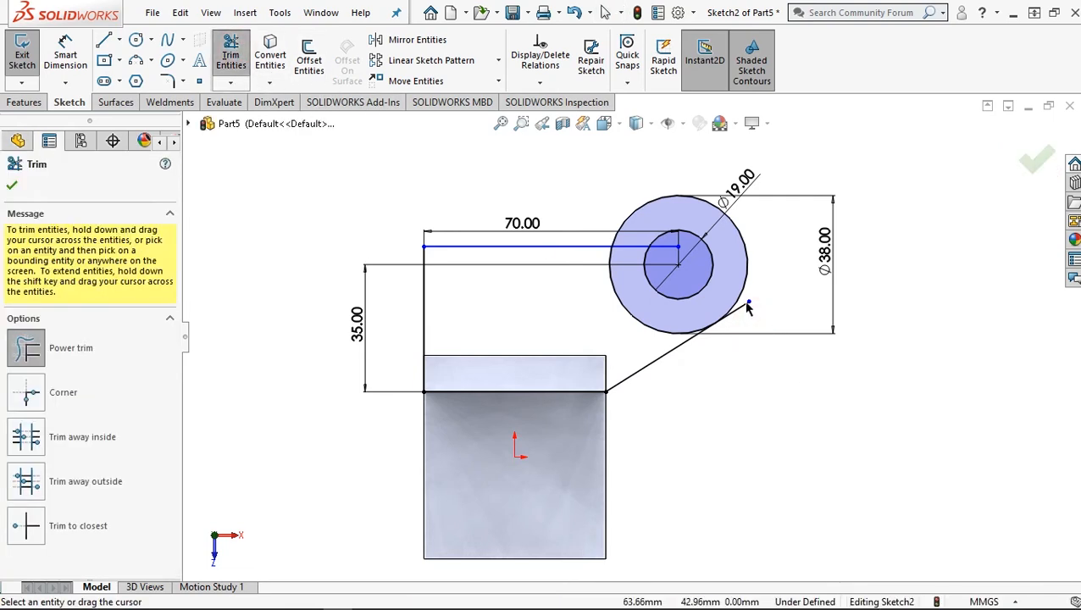
{"action": "left_click_drag", "start_coordinate": [746, 310], "coordinate": [744, 318]}
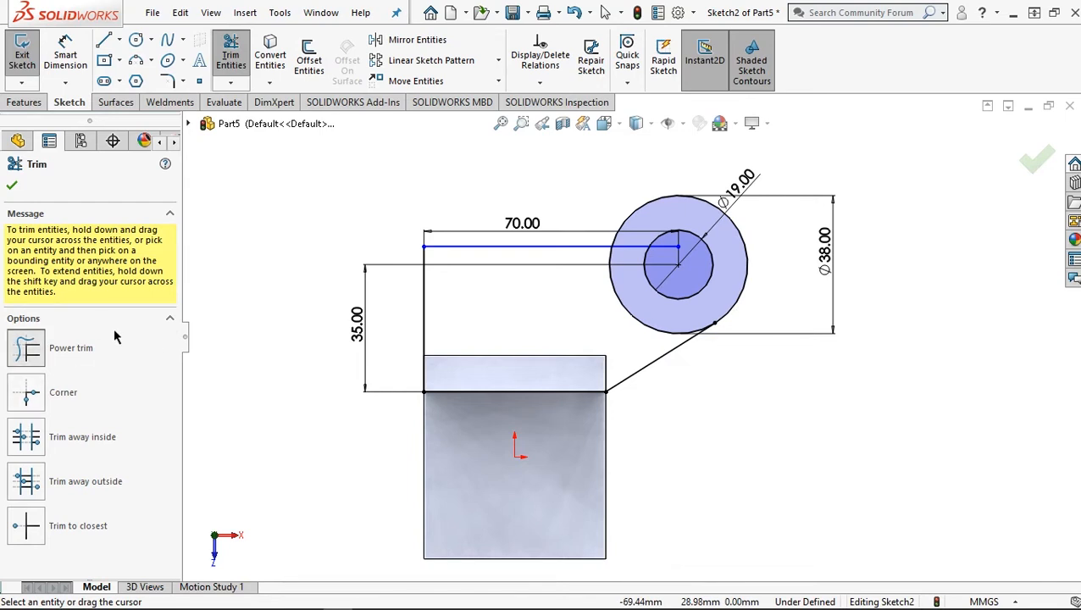
{"action": "left_click", "coordinate": [13, 187]}
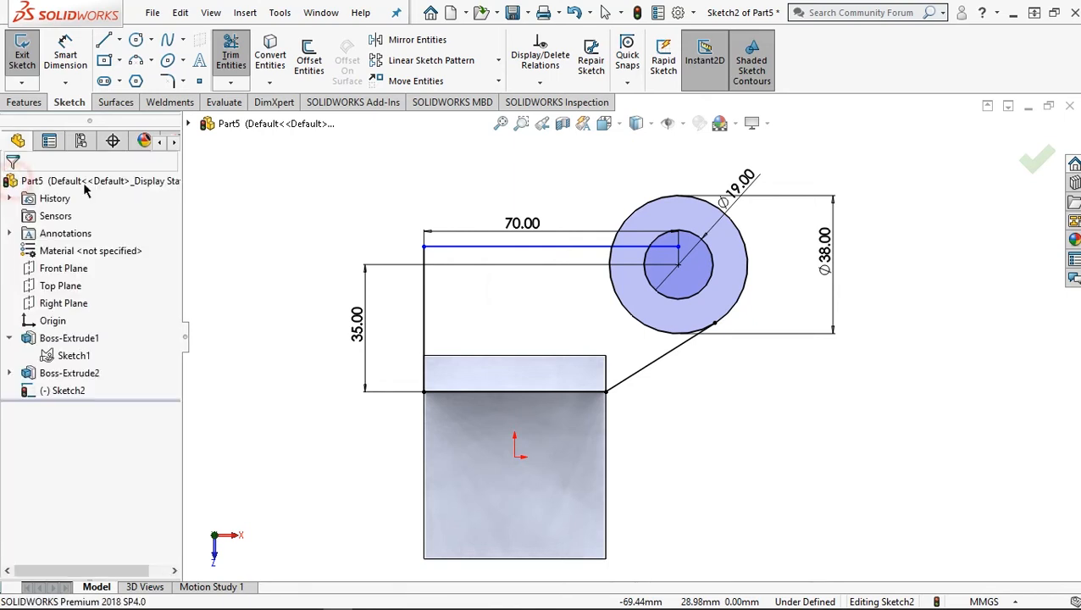
Add a coincident relation between the right endpoint of the 70 mm line and the outer circle.
{"action": "scroll", "coordinate": [686, 227], "scroll_direction": "down", "scroll_amount": 2}
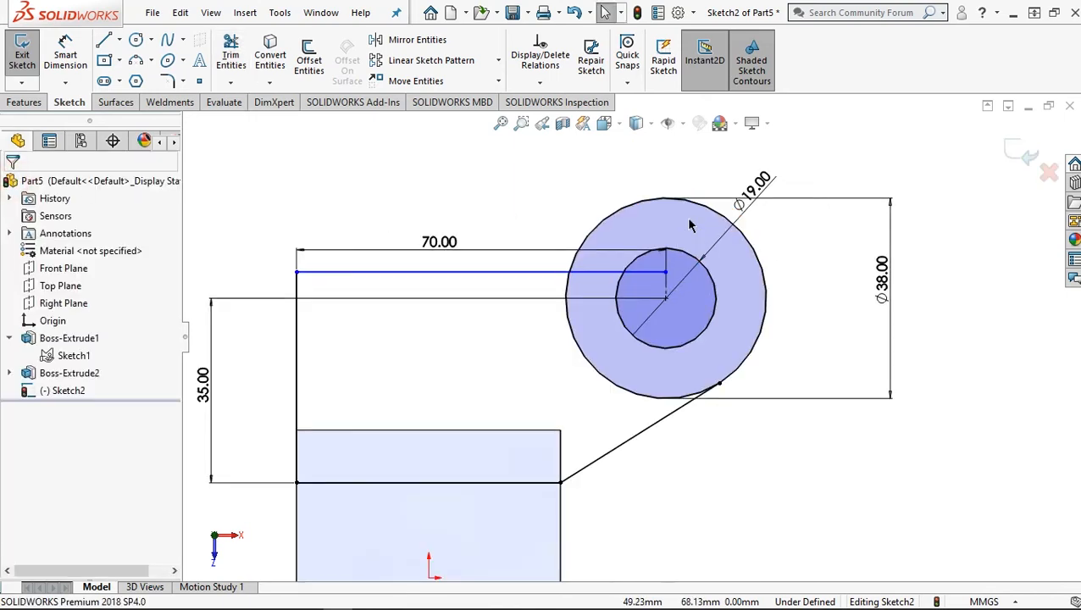
{"action": "left_click", "coordinate": [666, 273]}
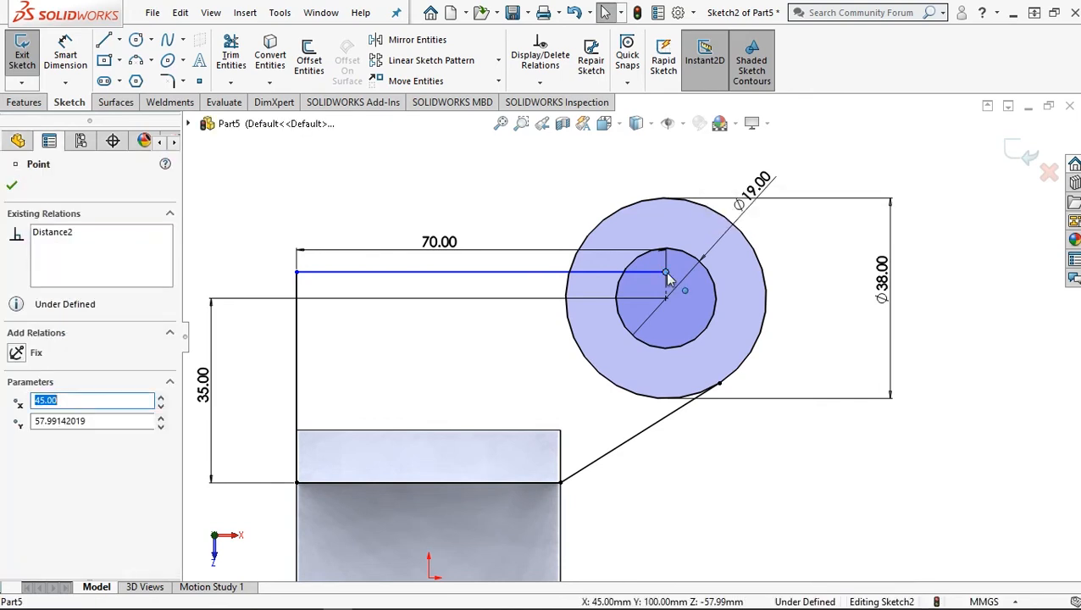
{"action": "left_click", "coordinate": [657, 199], "text": "ctrl"}
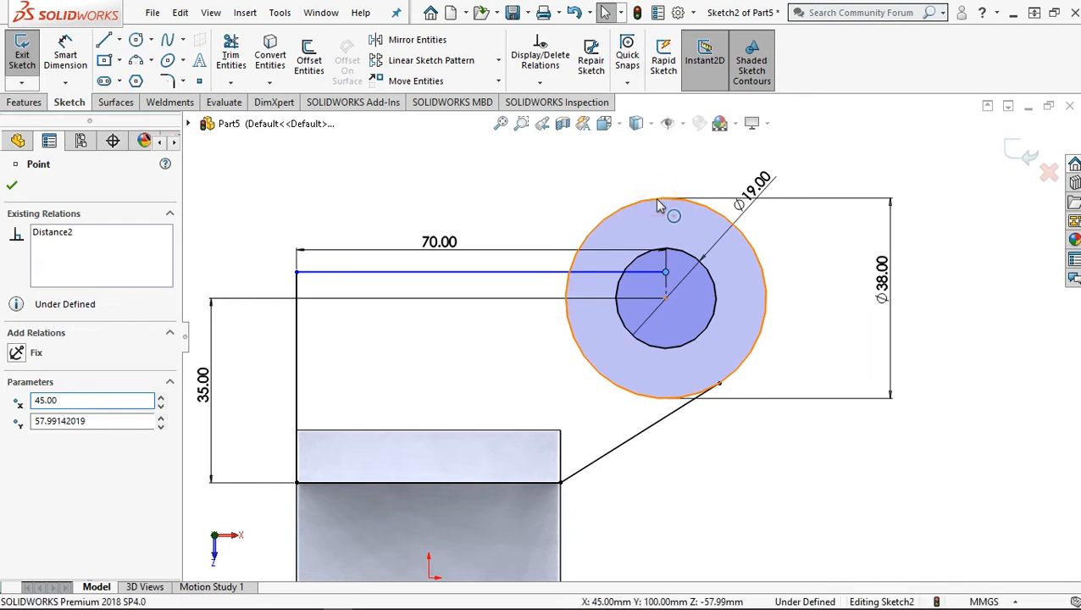
{"action": "left_click", "coordinate": [659, 205]}
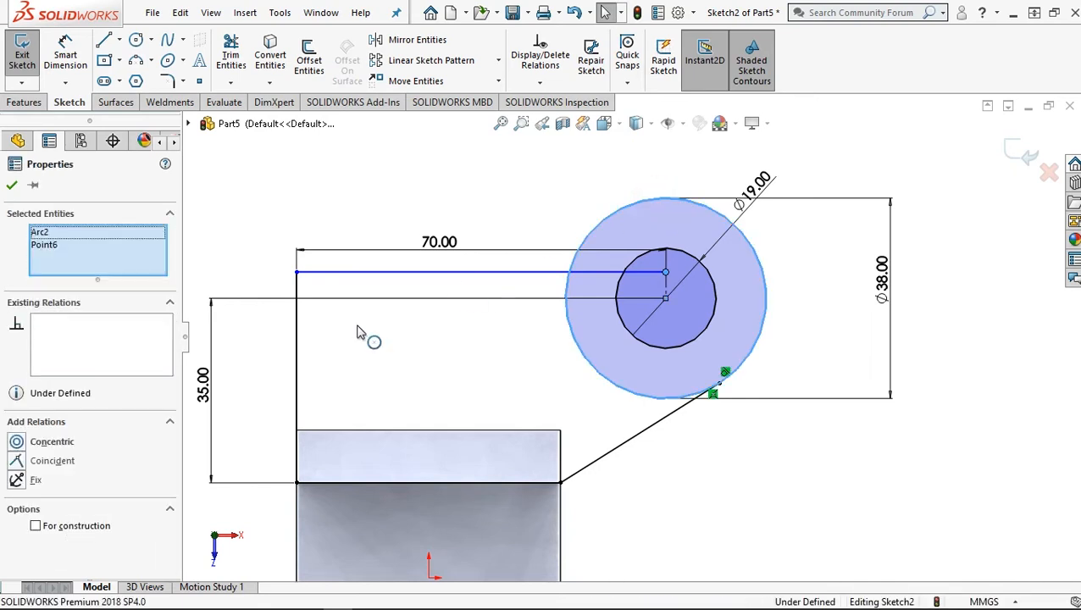
{"action": "left_click", "coordinate": [17, 461]}
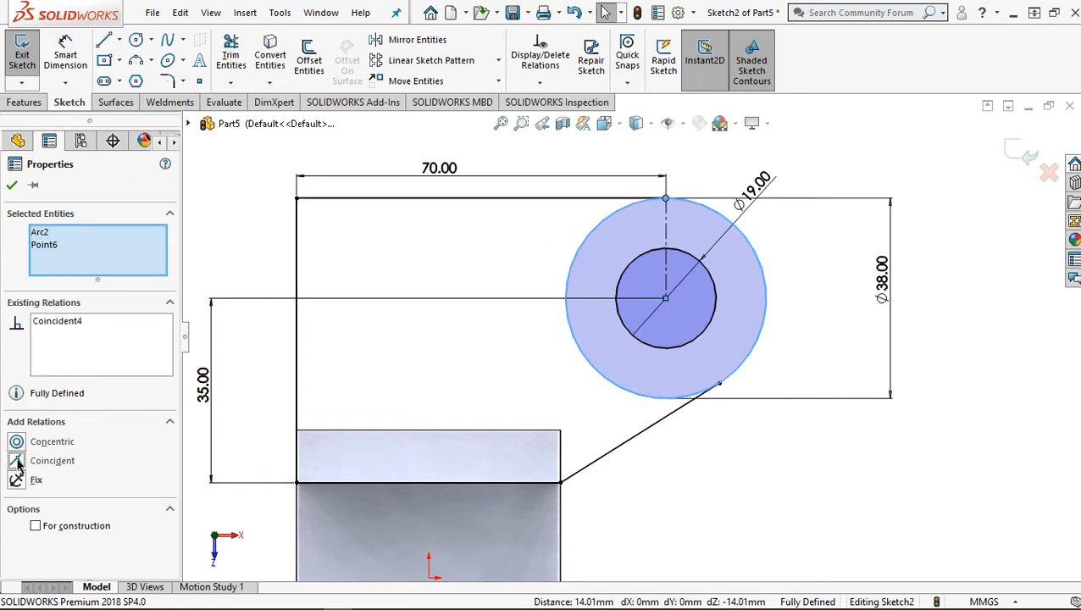
{"action": "left_click", "coordinate": [11, 185]}
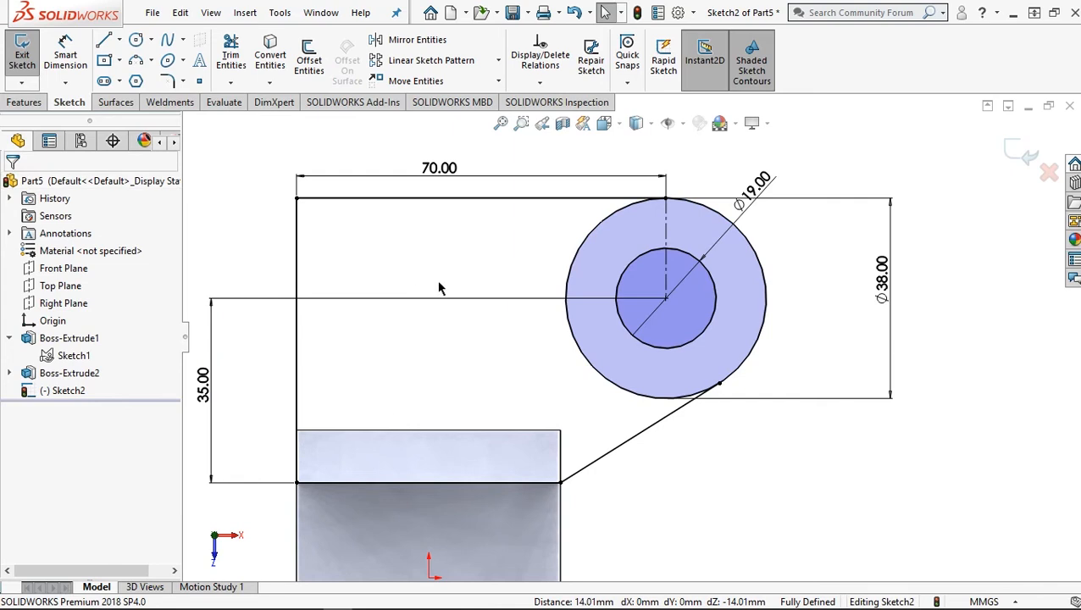
Trim away the outer circle's left portion inside the profile, leaving only the rounded arm end.
{"action": "left_click", "coordinate": [231, 57]}
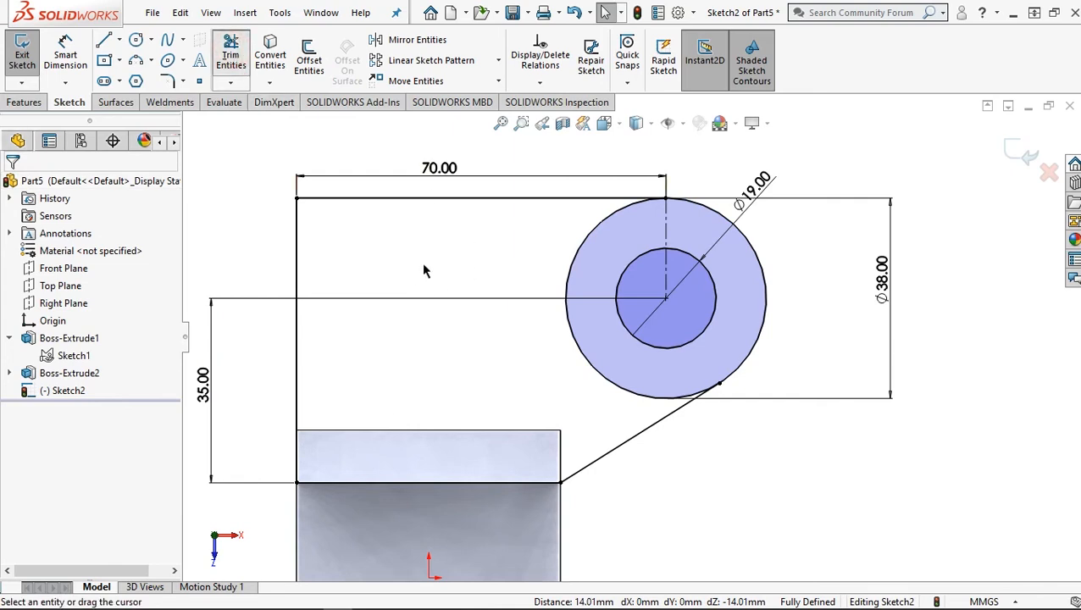
{"action": "left_click_drag", "start_coordinate": [504, 238], "coordinate": [583, 280]}
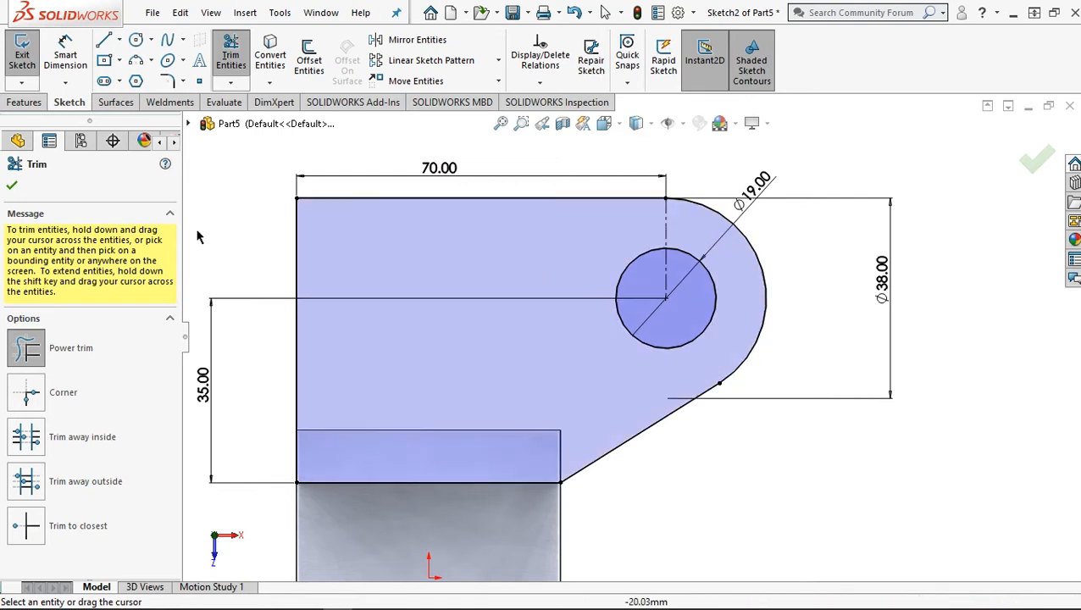
{"action": "left_click", "coordinate": [10, 184]}
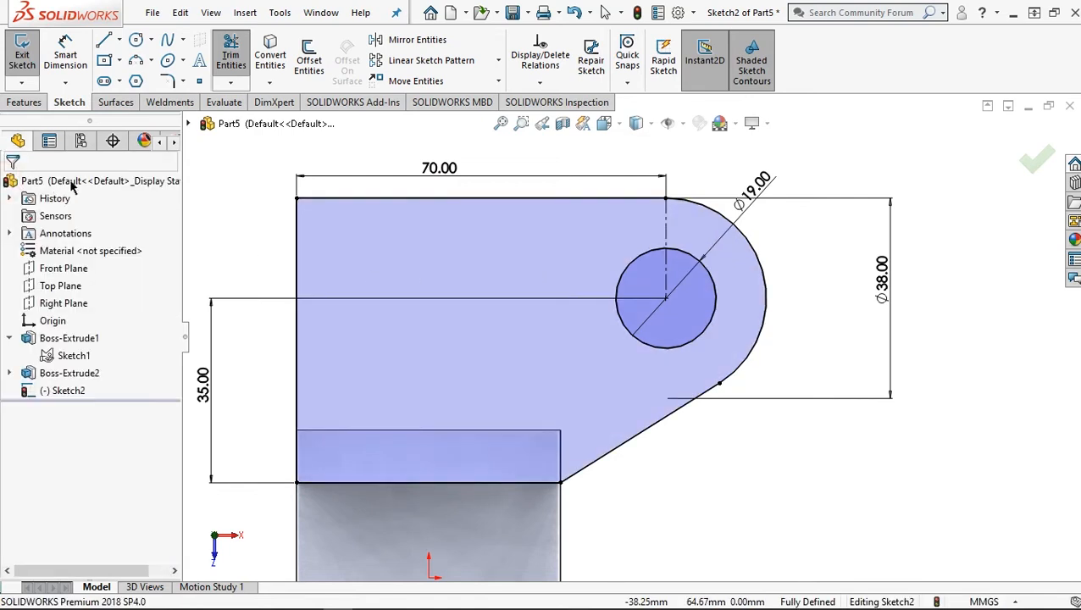
Set up a blind boss extrusion of the rounded arm profile with a depth of 13 mm.
{"action": "left_click", "coordinate": [24, 102]}
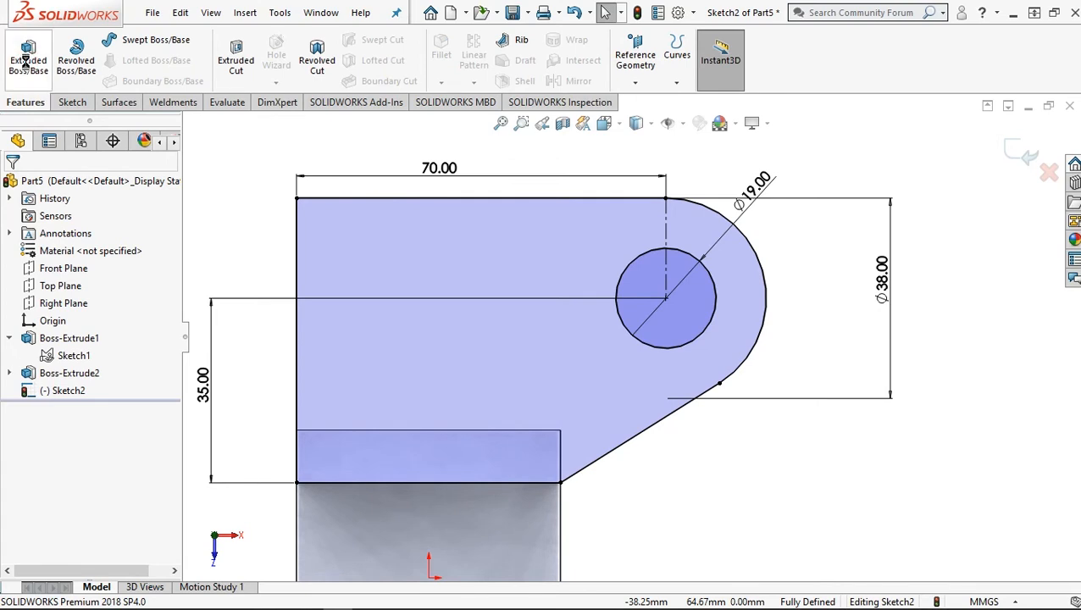
{"action": "left_click", "coordinate": [27, 61]}
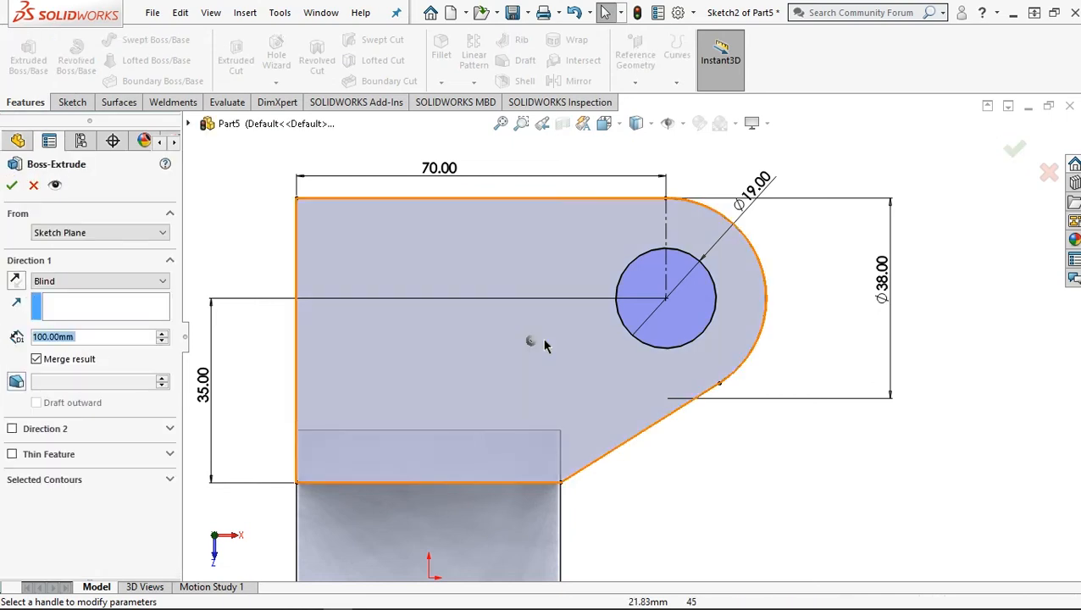
{"action": "scroll", "coordinate": [585, 489], "scroll_direction": "up", "scroll_amount": 1}
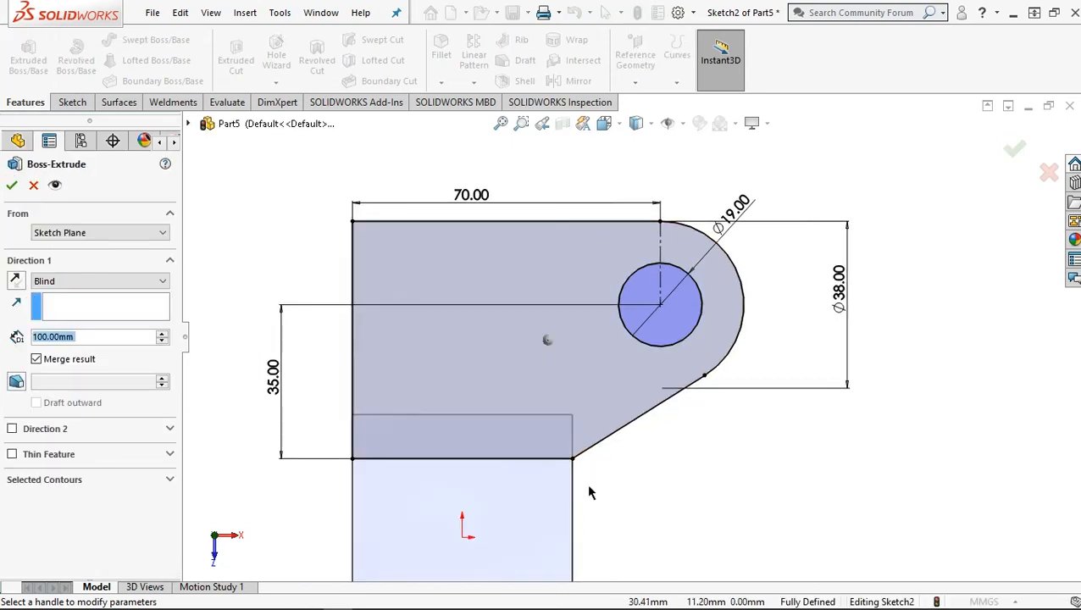
{"action": "middle_click_drag", "start_coordinate": [572, 459], "coordinate": [558, 445]}
{"action": "scroll", "coordinate": [559, 444], "scroll_direction": "up", "scroll_amount": 5}
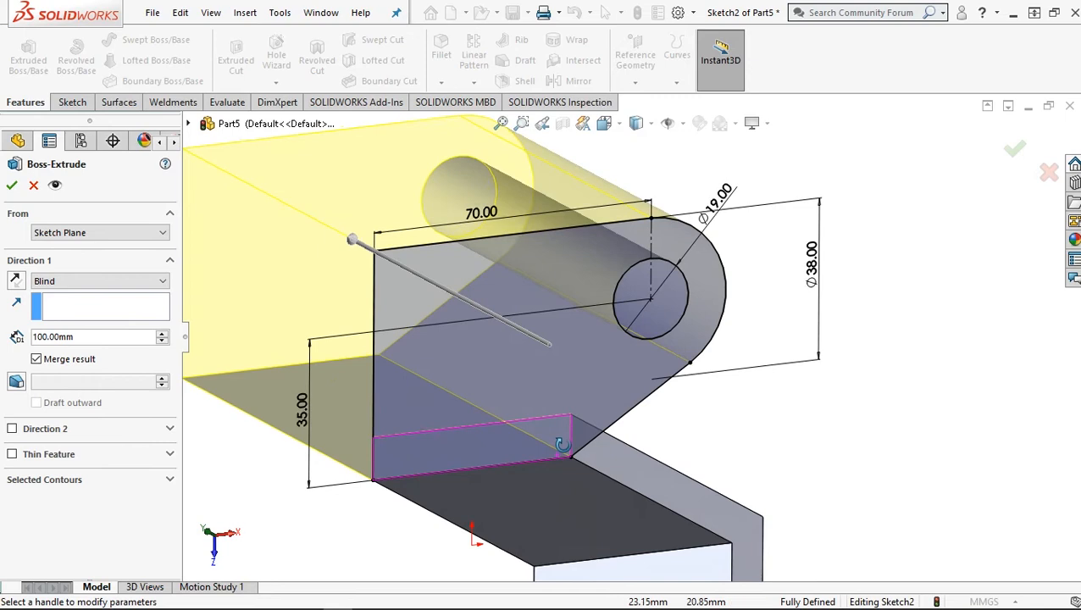
{"action": "double_click", "coordinate": [92, 337]}
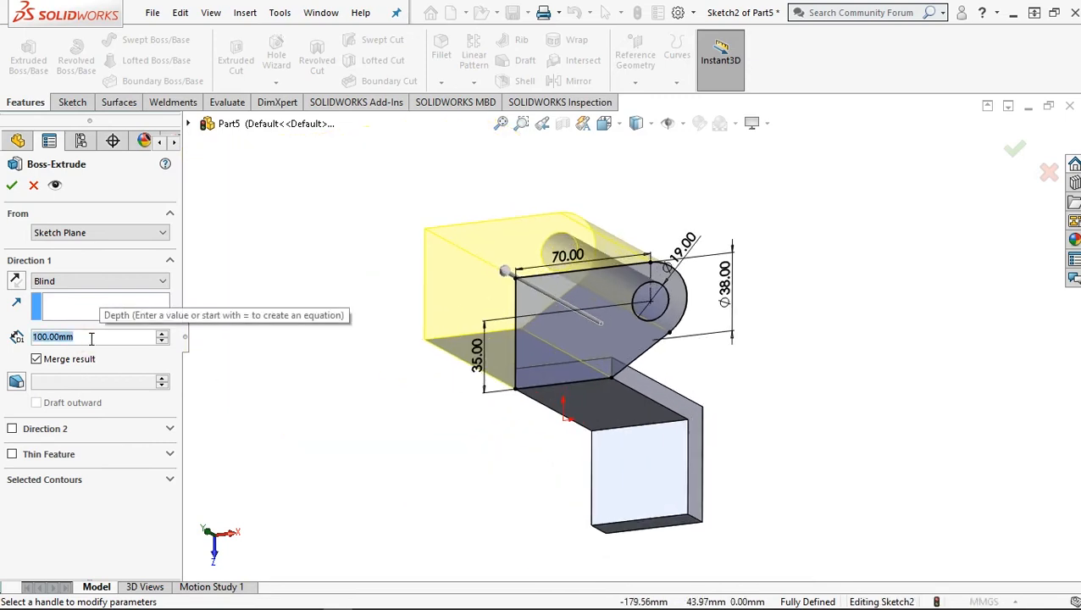
{"action": "type", "text": "13"}
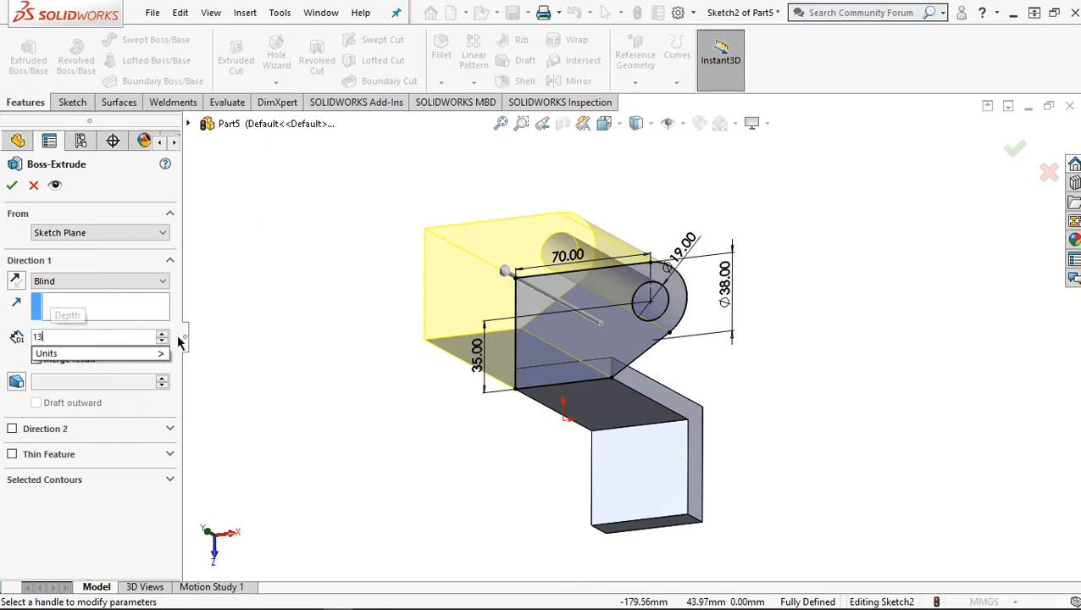
{"action": "left_click", "coordinate": [241, 318]}
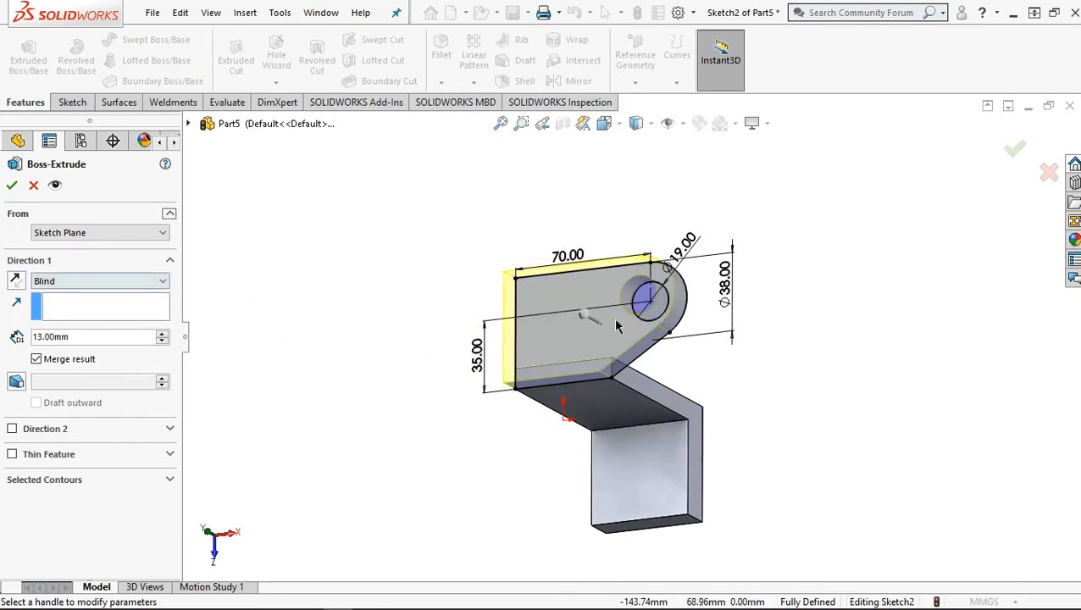
Reverse the arm's extrusion direction so it runs down into the upright, and accept the feature.
{"action": "left_click", "coordinate": [15, 280]}
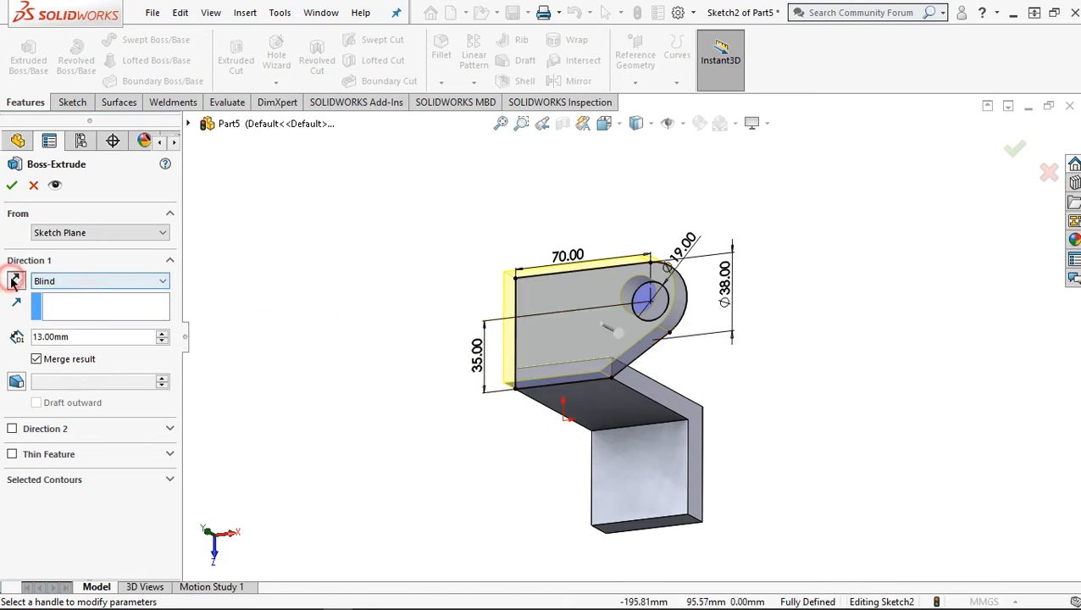
{"action": "scroll", "coordinate": [502, 339], "scroll_direction": "down", "scroll_amount": 1}
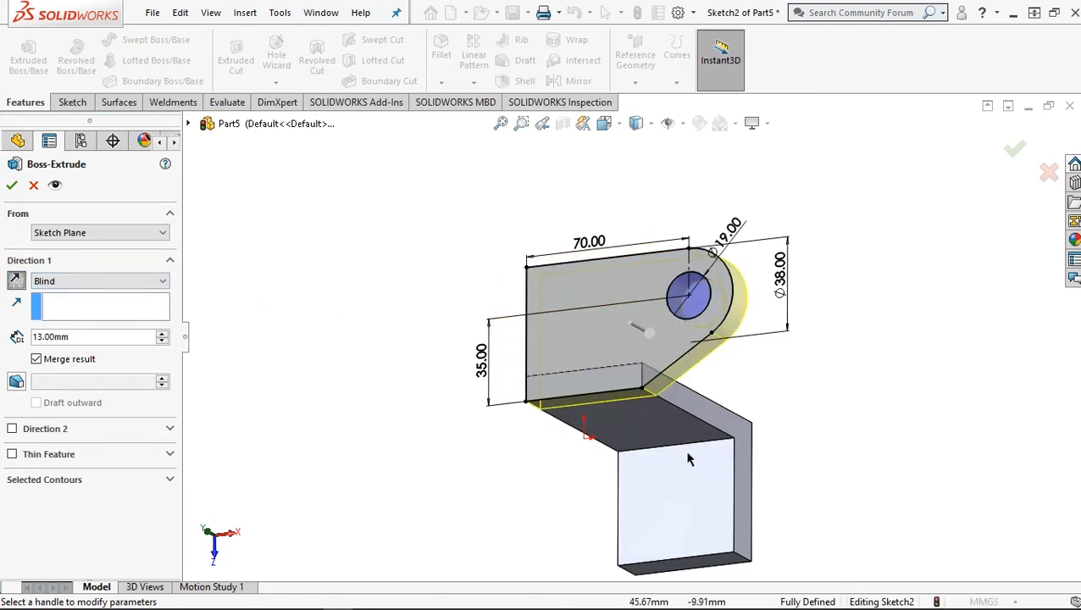
{"action": "middle_click_drag", "start_coordinate": [680, 411], "coordinate": [604, 398]}
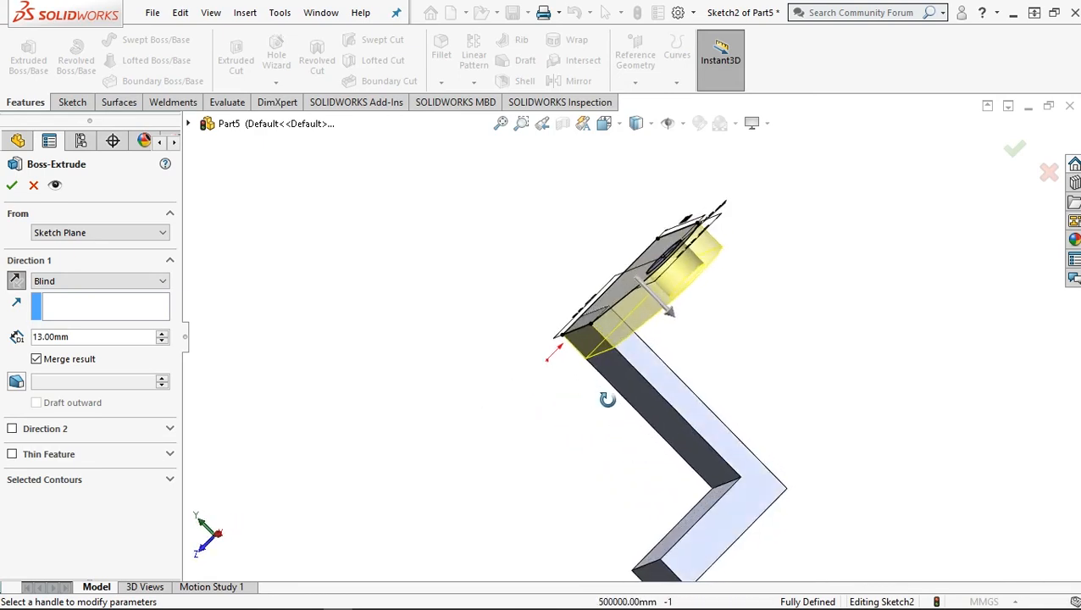
{"action": "left_click", "coordinate": [12, 187]}
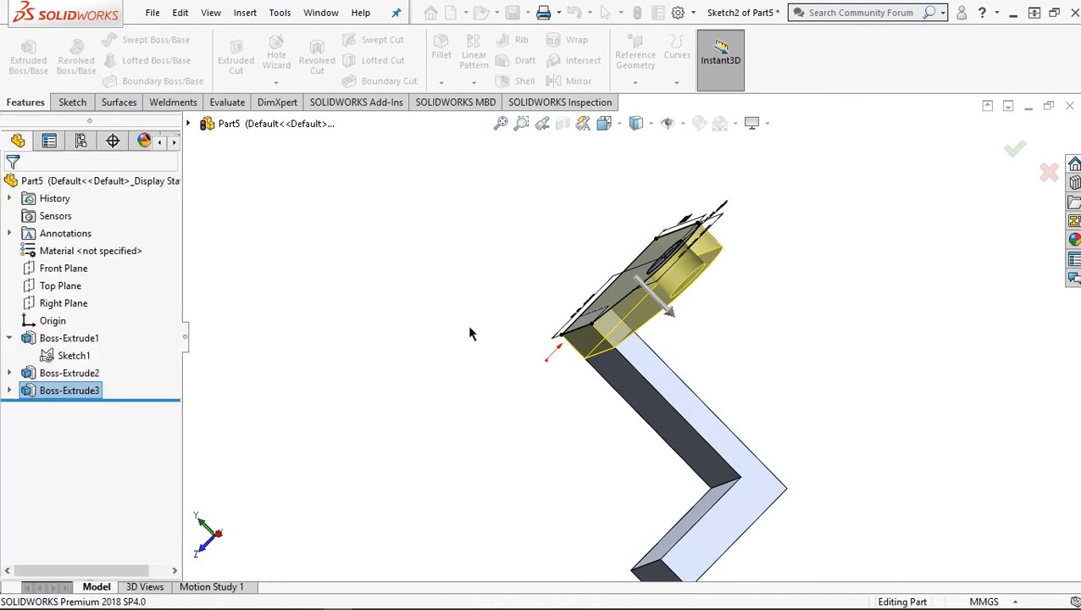
{"action": "left_click", "coordinate": [514, 389]}
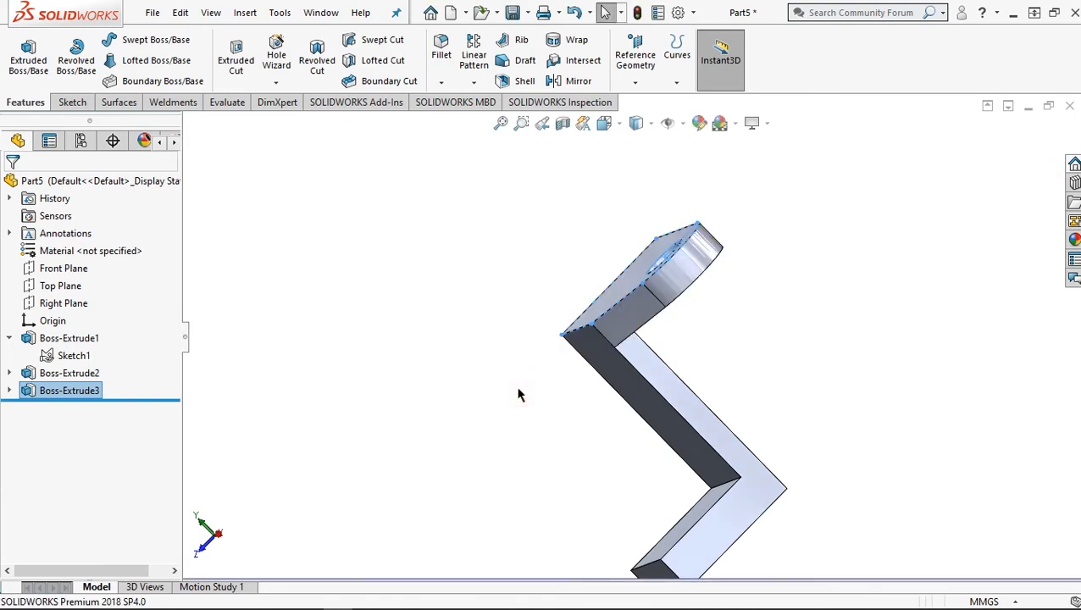
{"action": "key", "text": "Escape"}
Sketch a closed triangle on the Right Plane from the base's outer upper corner to the upright's inner face and down to the inside corner.
{"action": "key", "text": "ctrl+7"}
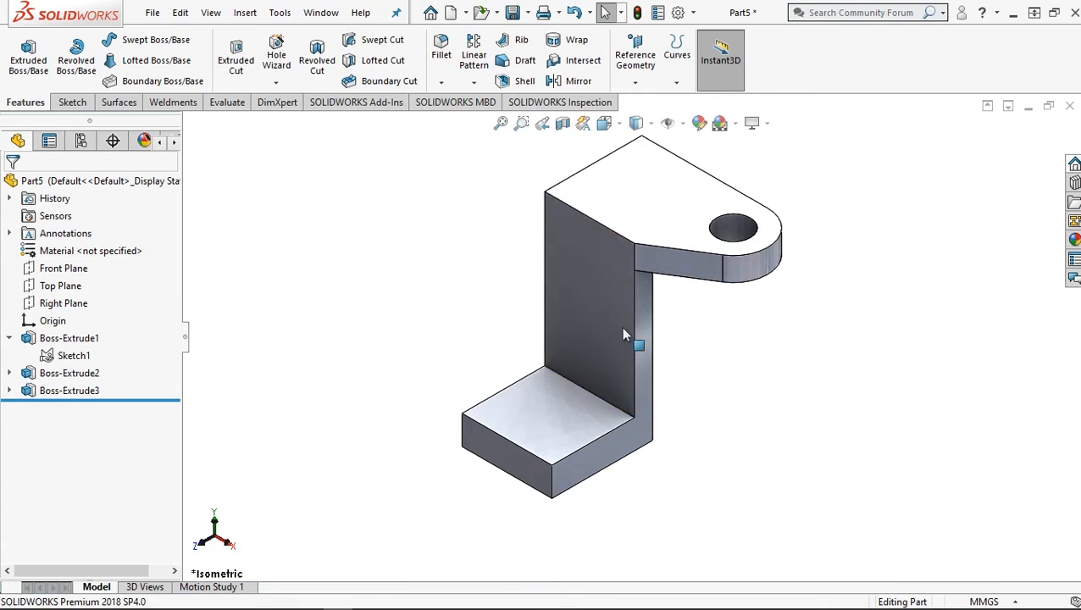
{"action": "left_click", "coordinate": [77, 303]}
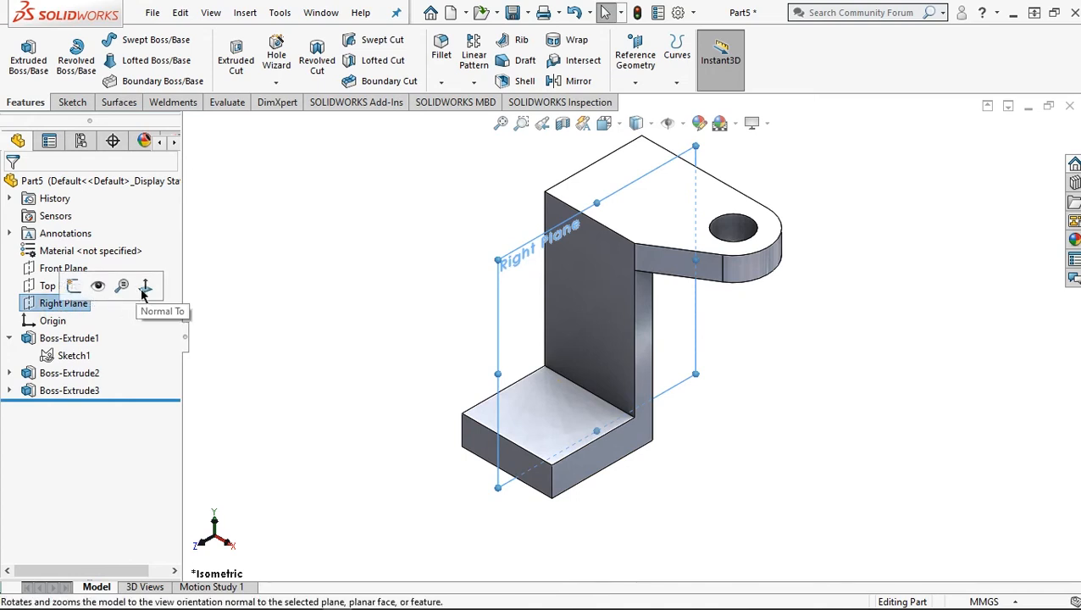
{"action": "left_click", "coordinate": [145, 286]}
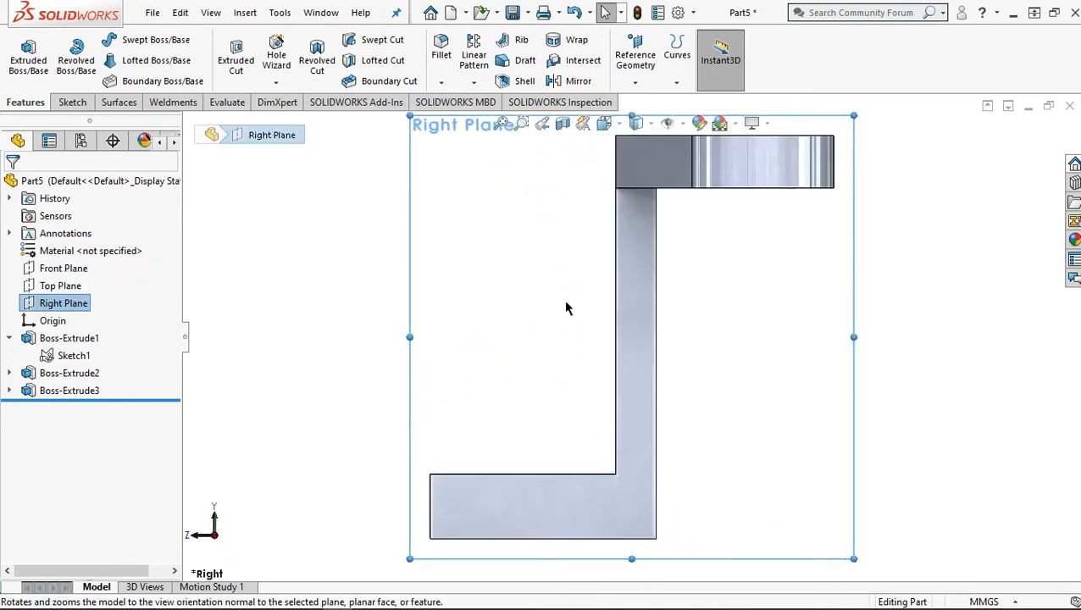
{"action": "scroll", "coordinate": [566, 302], "scroll_direction": "up", "scroll_amount": 1}
{"action": "left_click", "coordinate": [68, 102]}
{"action": "left_click", "coordinate": [104, 41]}
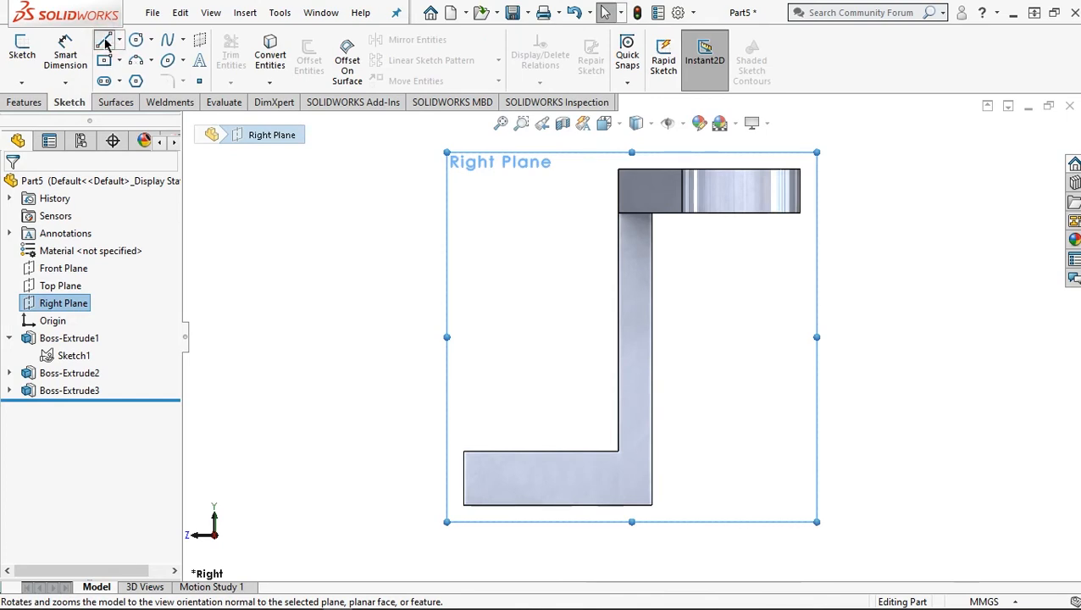
{"action": "left_click", "coordinate": [464, 453]}
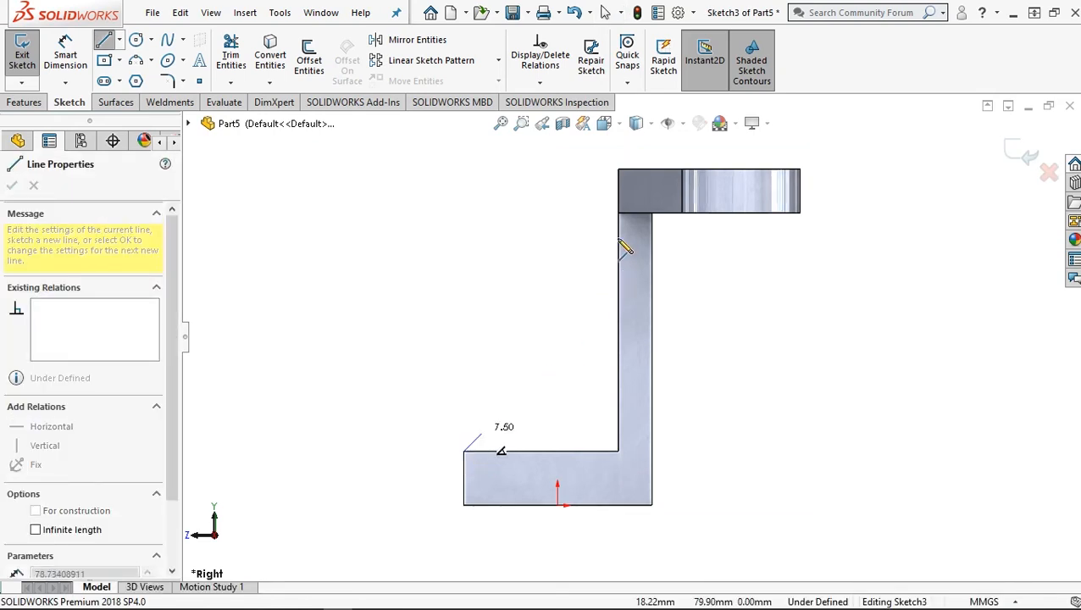
{"action": "left_click", "coordinate": [618, 239]}
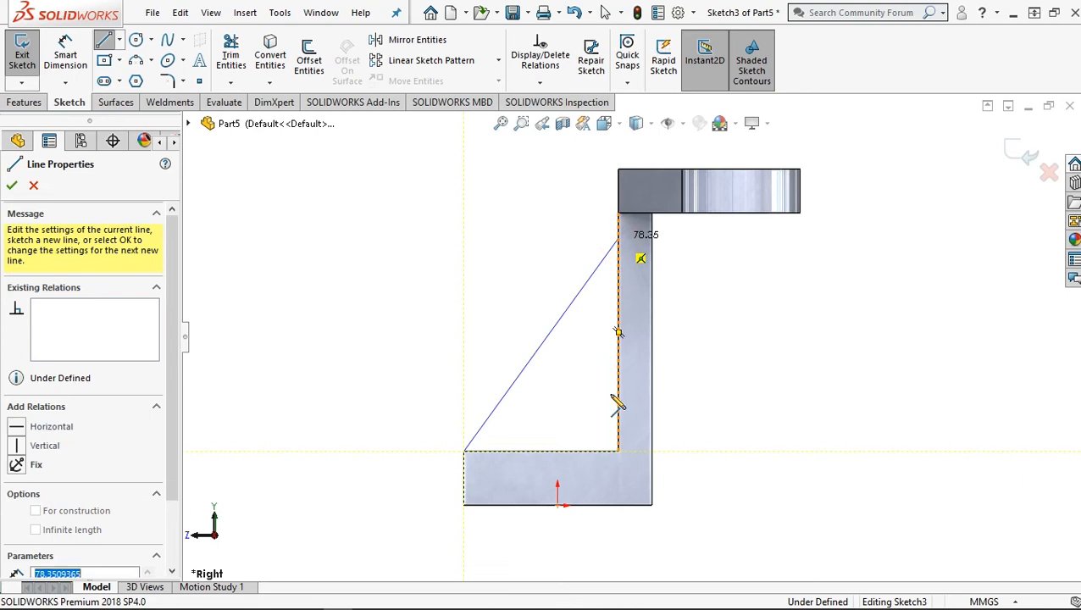
{"action": "left_click", "coordinate": [619, 451]}
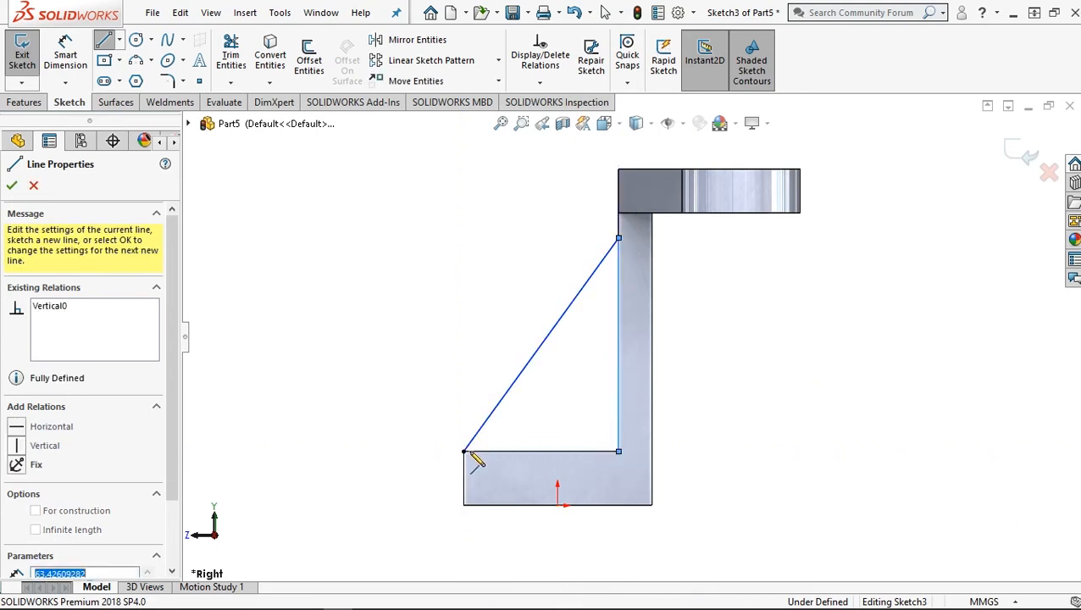
{"action": "left_click", "coordinate": [464, 452]}
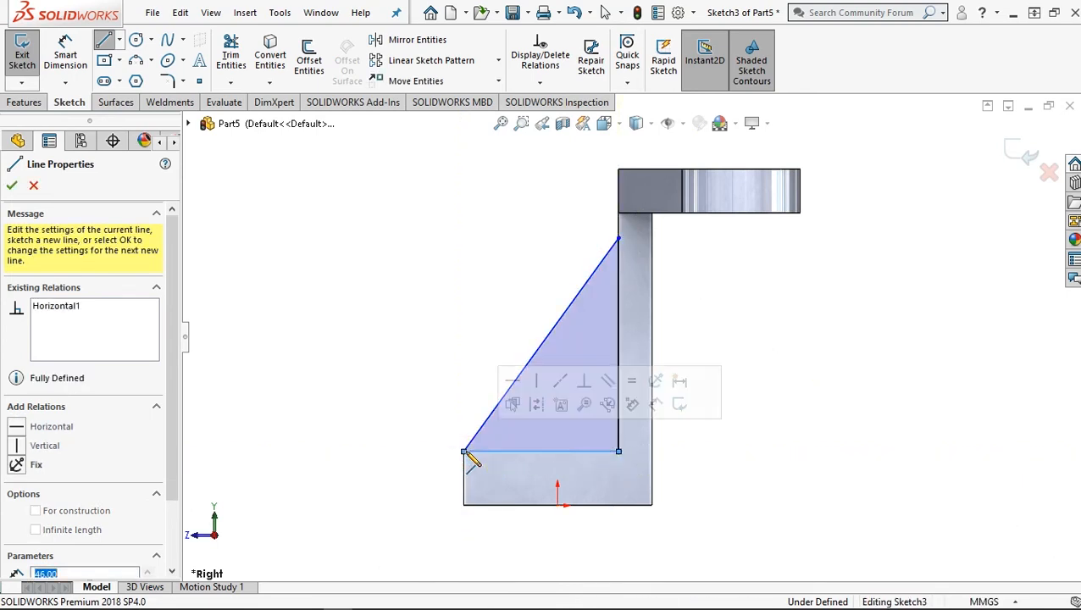
Dimension the triangle's upper vertex 13 mm below the arm's top edge.
{"action": "left_click", "coordinate": [65, 55]}
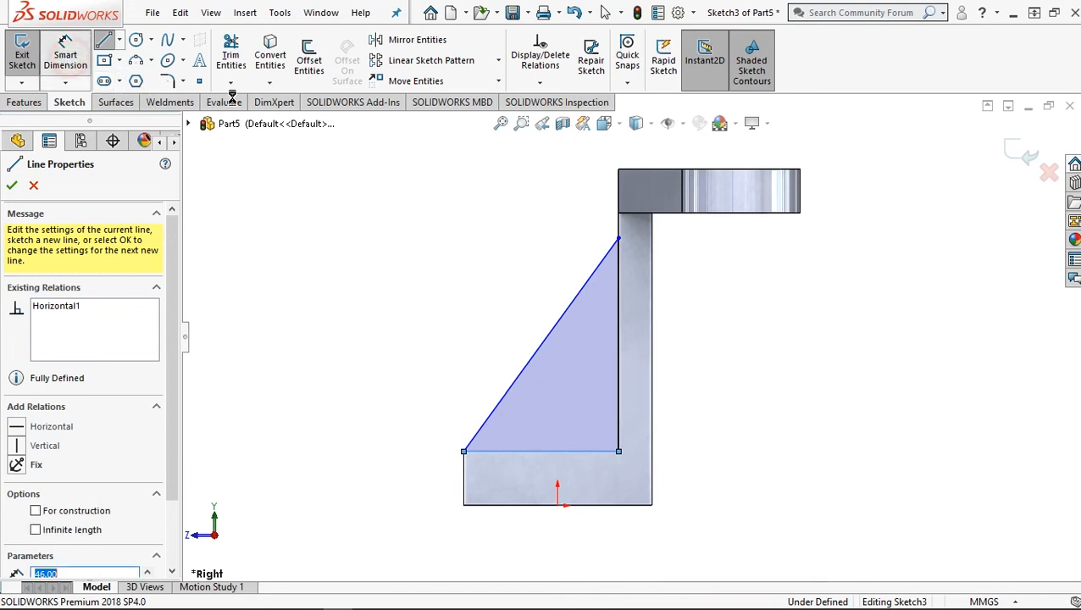
{"action": "left_click", "coordinate": [619, 238]}
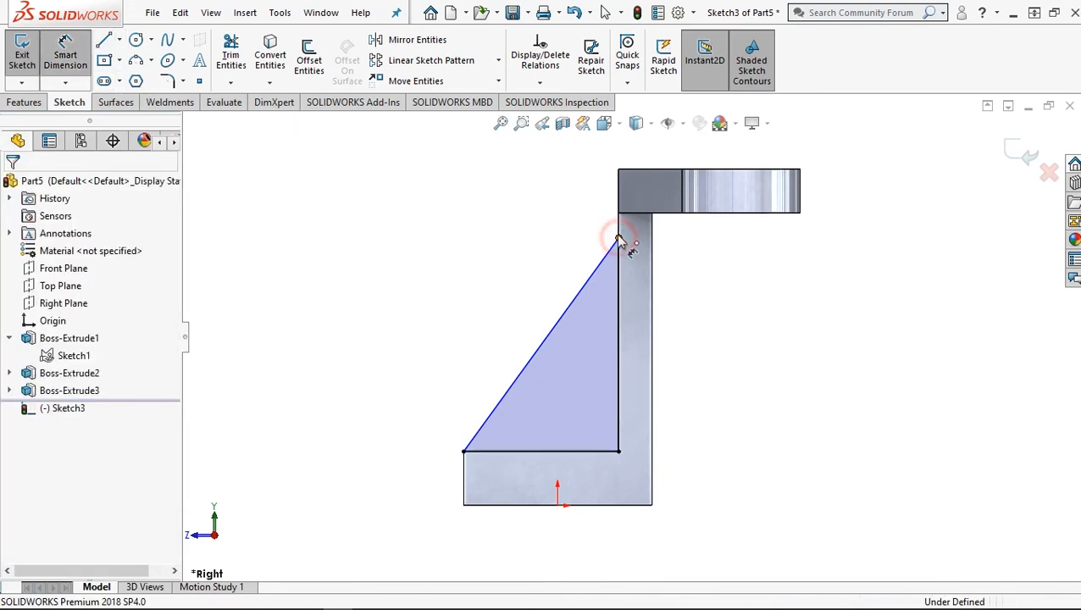
{"action": "left_click", "coordinate": [627, 170]}
{"action": "left_click", "coordinate": [569, 187]}
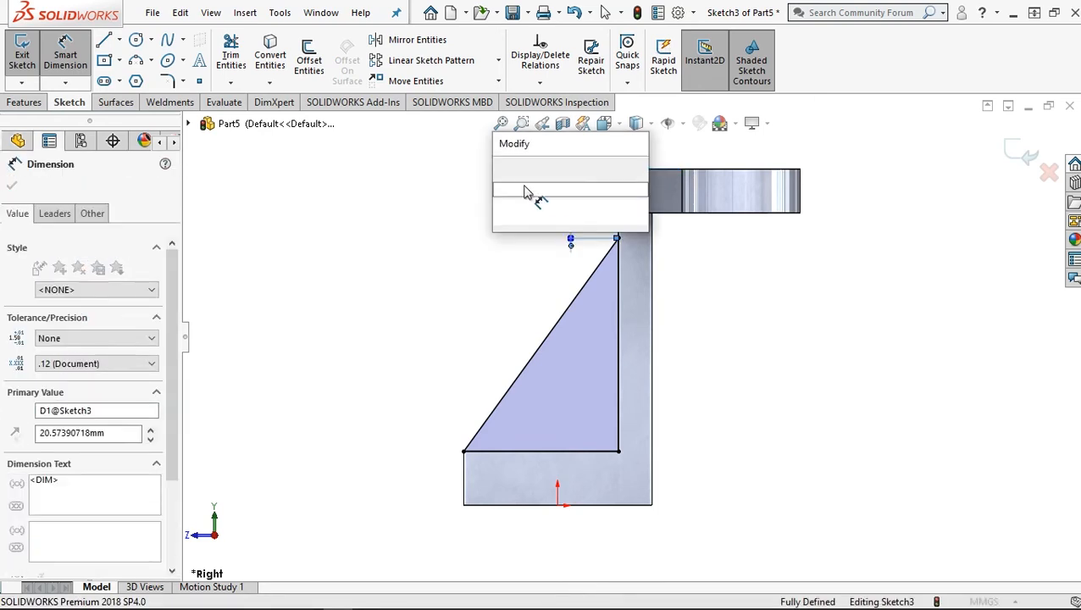
{"action": "type", "text": "13"}
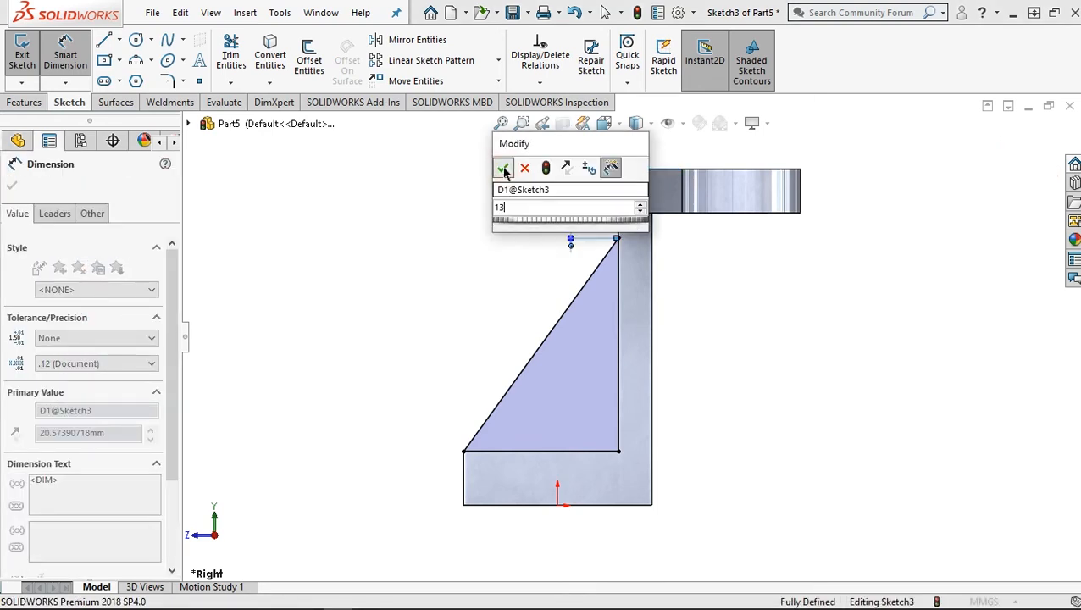
{"action": "left_click", "coordinate": [504, 169]}
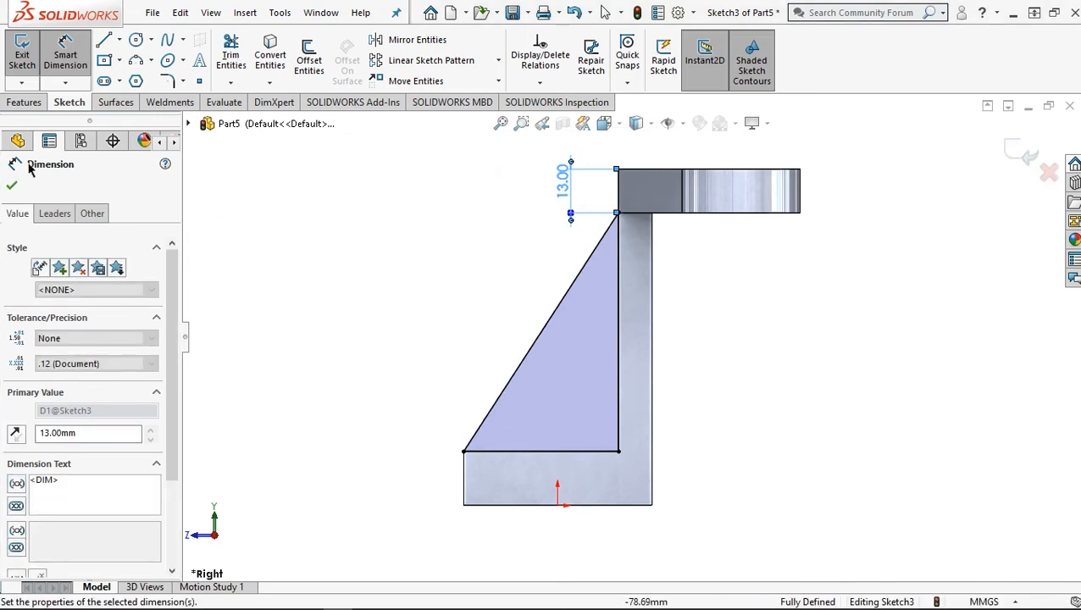
Extrude the triangle as a rib 10 mm thick using the Mid Plane end condition.
{"action": "left_click", "coordinate": [25, 102]}
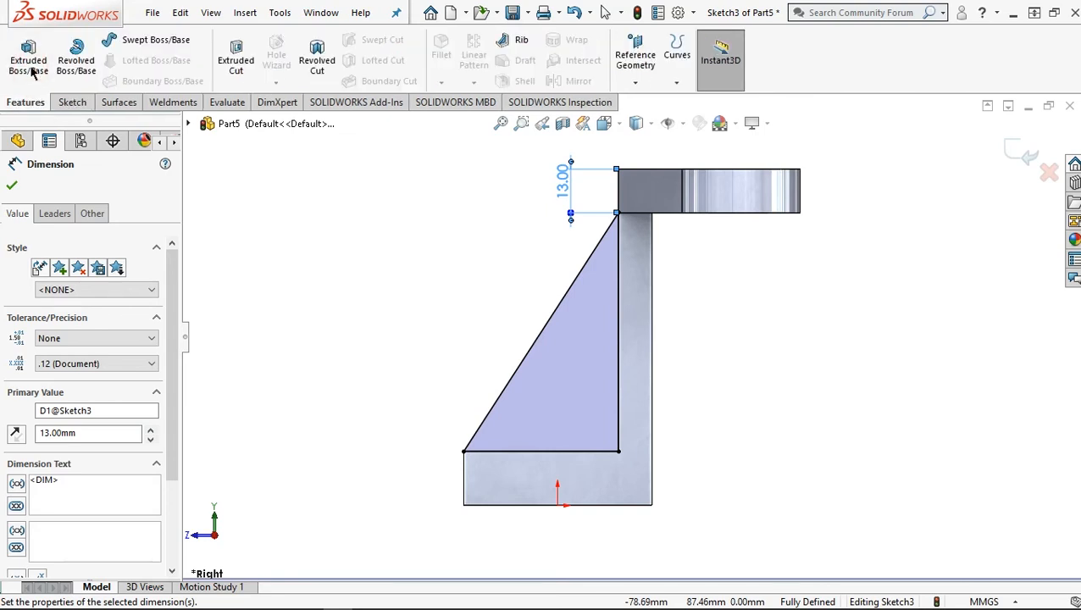
{"action": "left_click", "coordinate": [30, 68]}
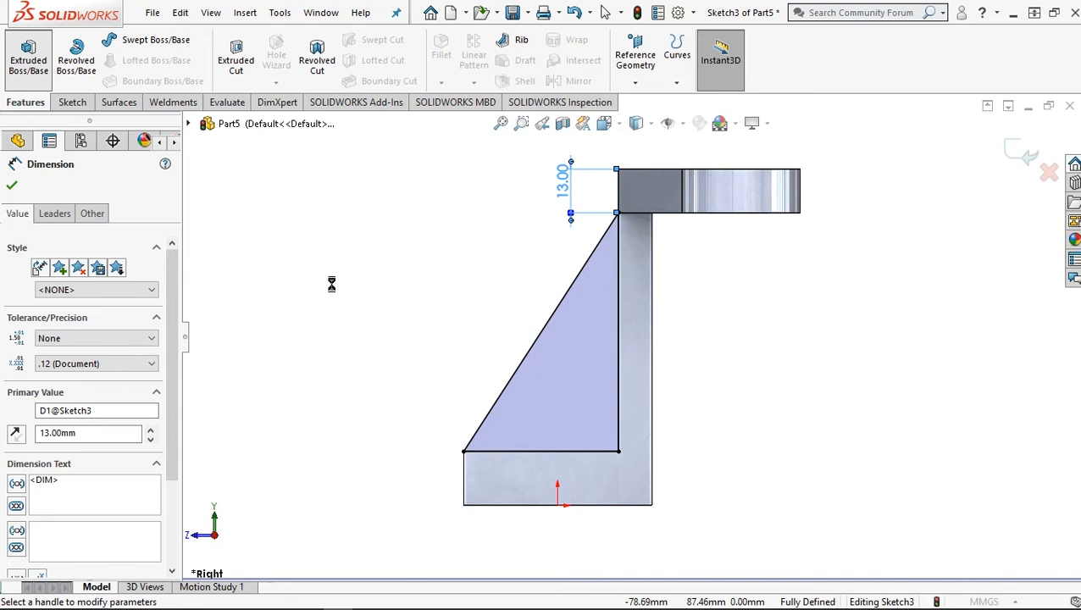
{"action": "left_click", "coordinate": [108, 288]}
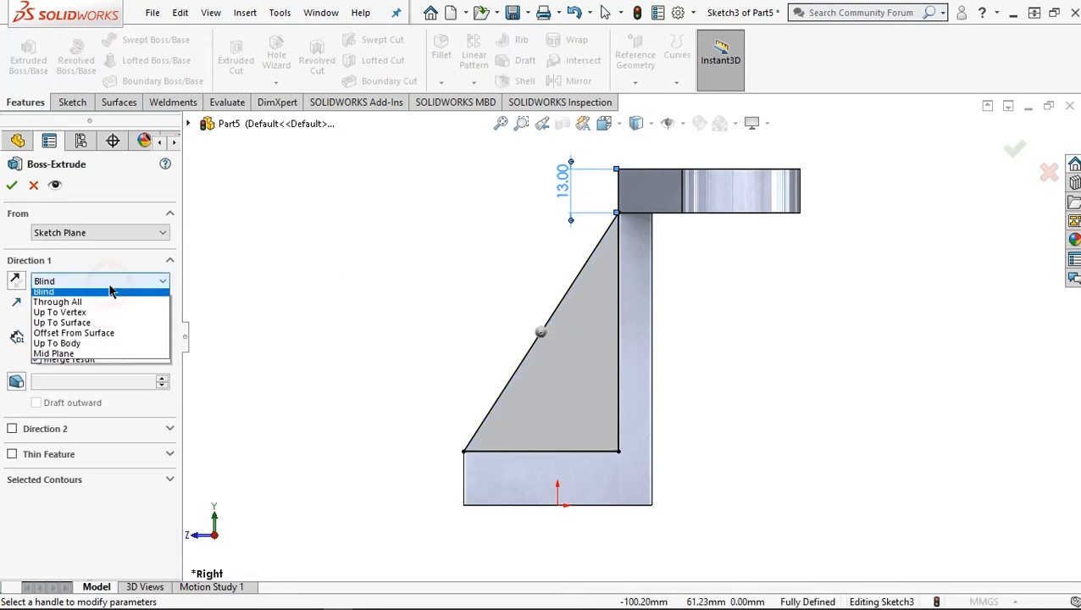
{"action": "left_click", "coordinate": [87, 348]}
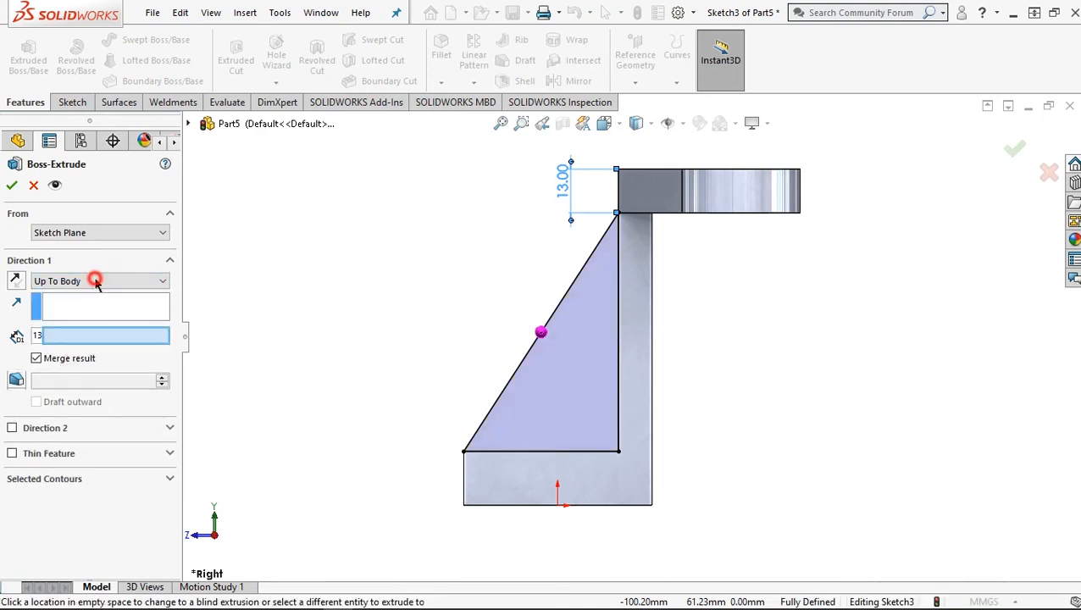
{"action": "left_click", "coordinate": [63, 281]}
{"action": "left_click", "coordinate": [90, 360]}
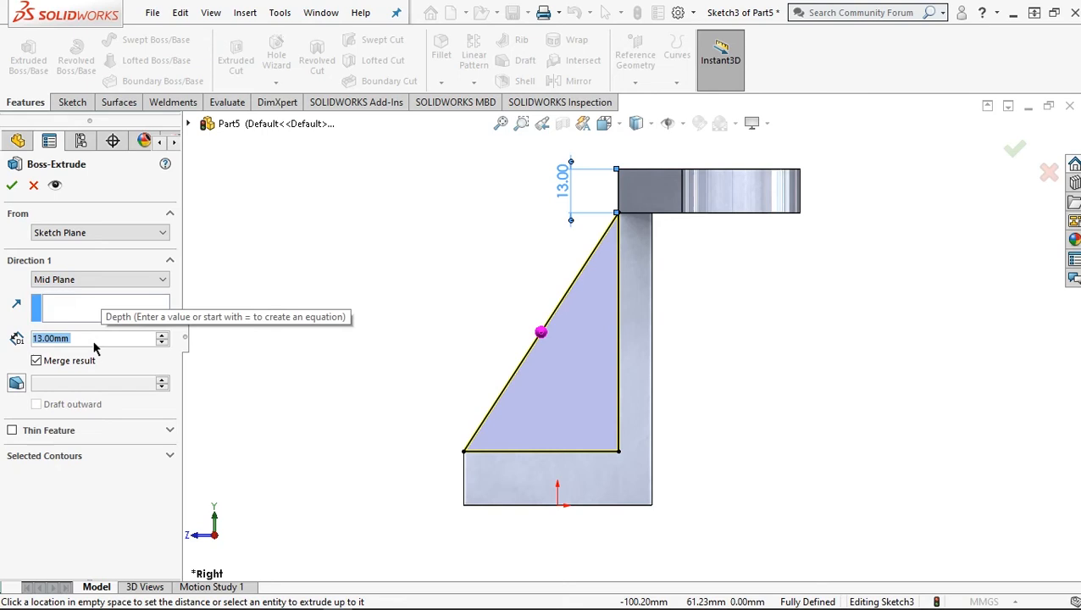
{"action": "type", "text": "10"}
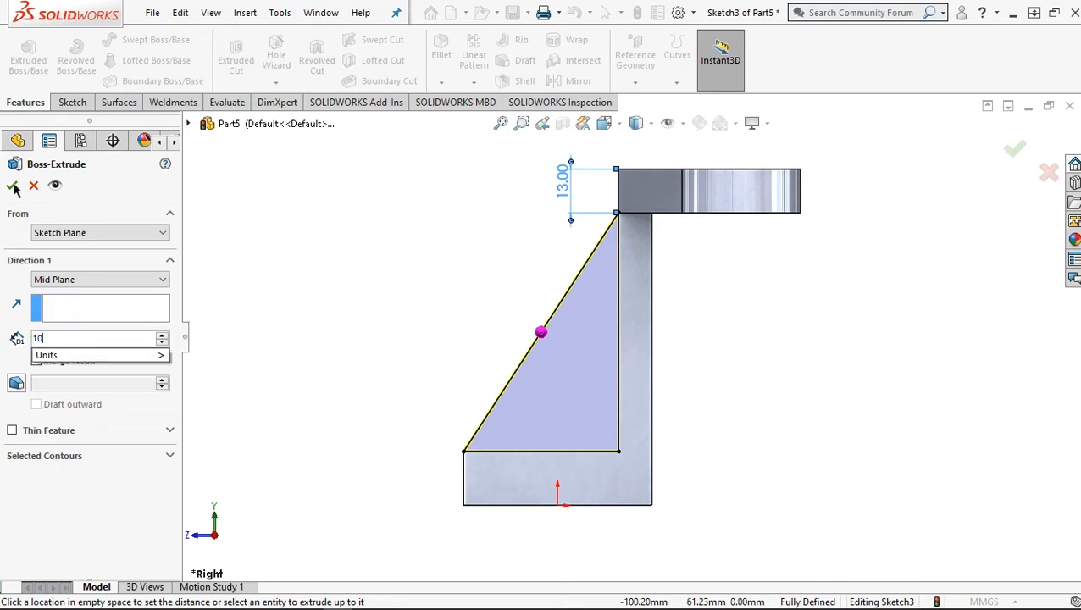
{"action": "left_click", "coordinate": [13, 186]}
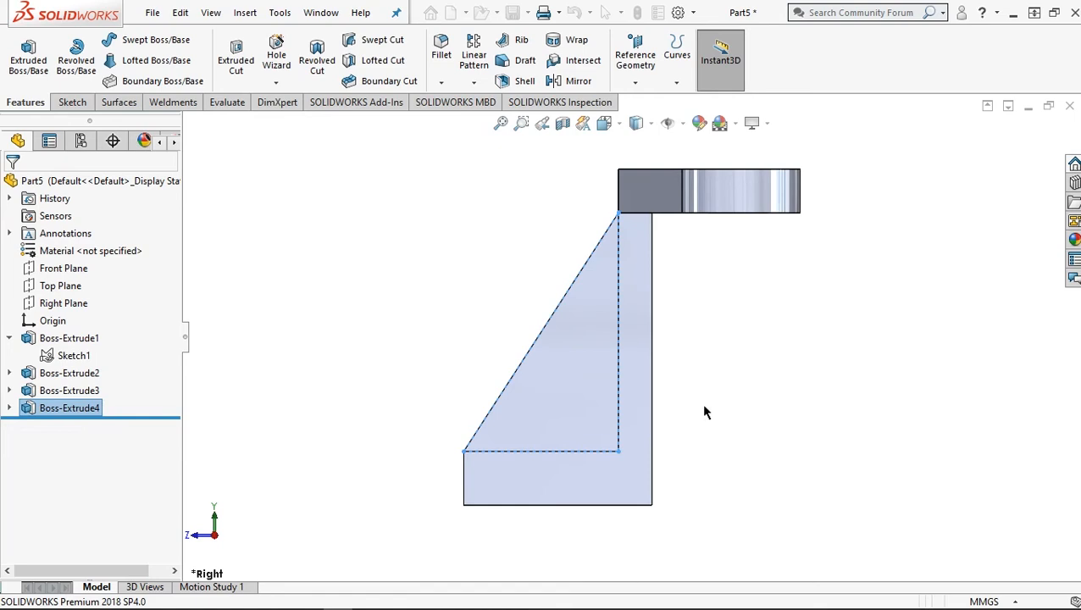
{"action": "mouse_move", "coordinate": [688, 408]}
{"action": "middle_mouse_down"}
{"action": "mouse_move", "coordinate": [540, 379]}
{"action": "mouse_move", "coordinate": [566, 421]}
{"action": "middle_mouse_up"}
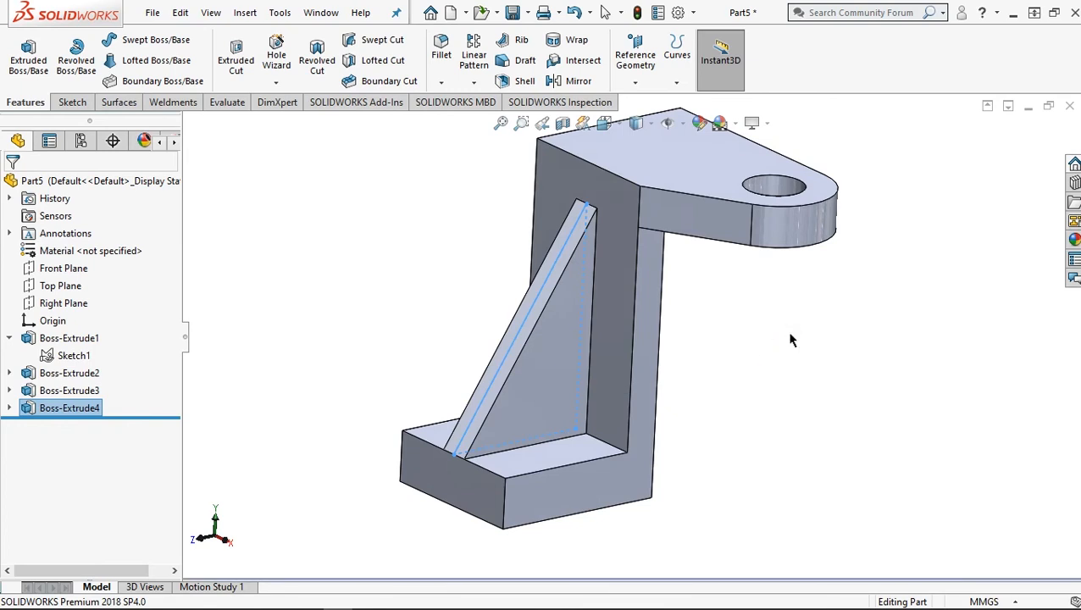
Fillet the two inside corner edges between the base and the upright, on both sides of the rib, with a 6 mm radius.
{"action": "key", "text": "Escape"}
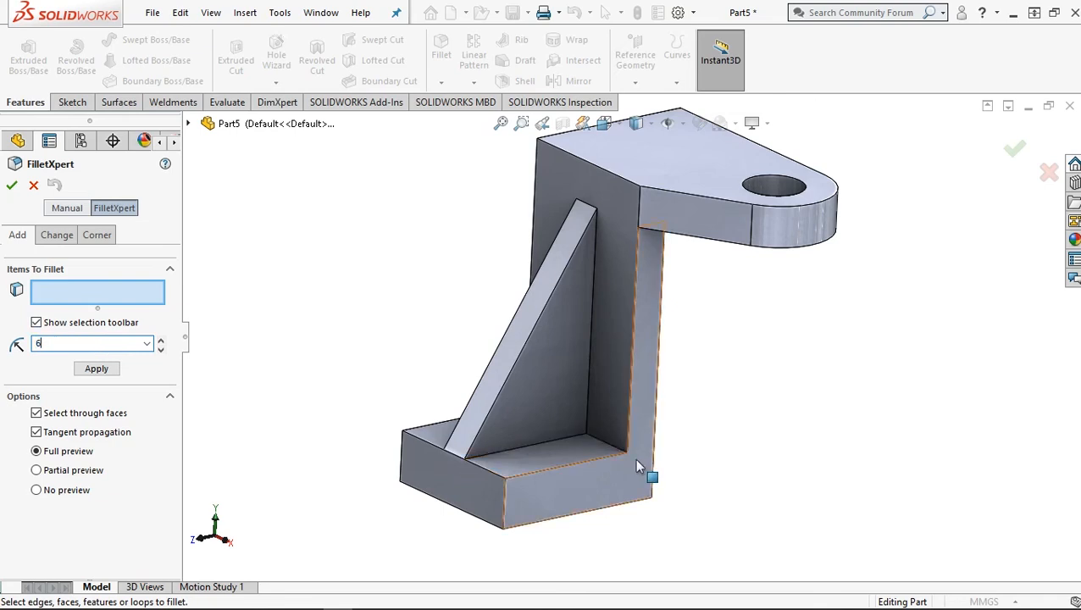
{"action": "scroll", "coordinate": [596, 429], "scroll_direction": "down", "scroll_amount": 5}
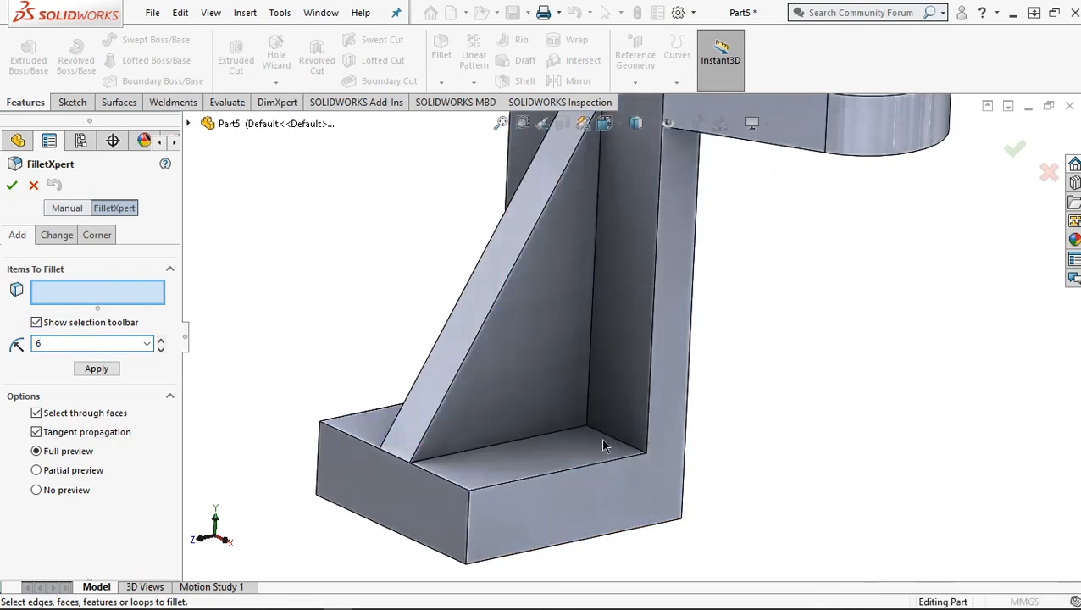
{"action": "middle_click_drag", "start_coordinate": [600, 436], "coordinate": [605, 442]}
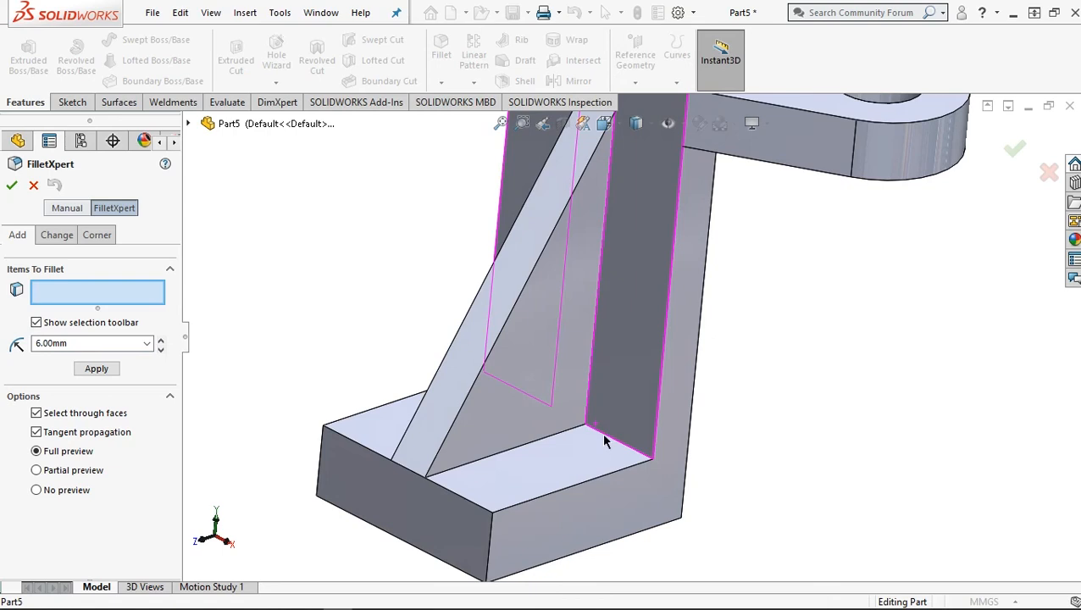
{"action": "left_click", "coordinate": [605, 441]}
{"action": "middle_click_drag", "start_coordinate": [439, 386], "coordinate": [451, 369]}
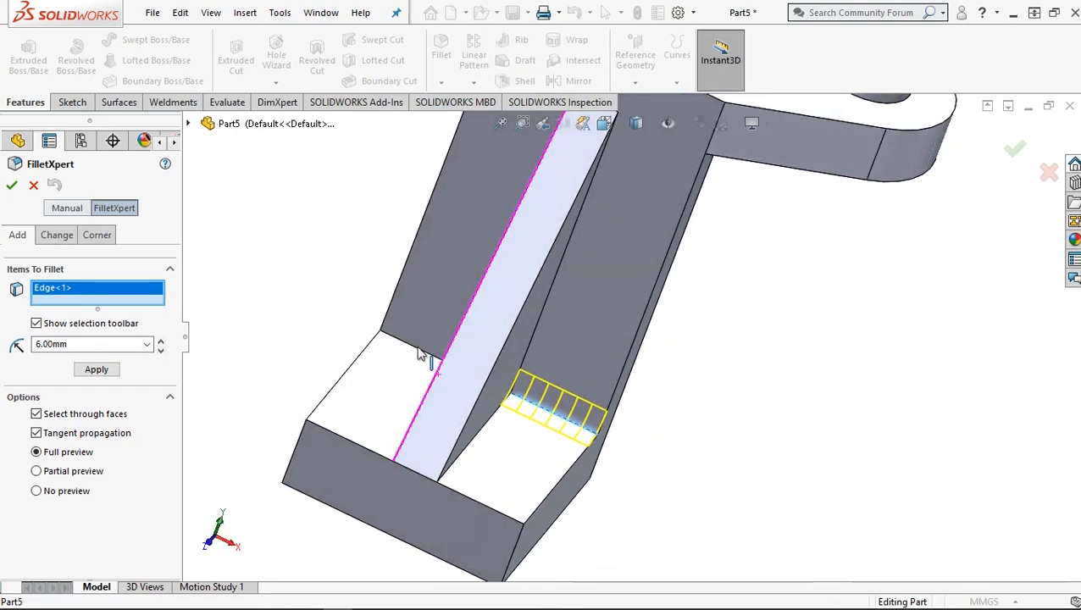
{"action": "left_click", "coordinate": [418, 349]}
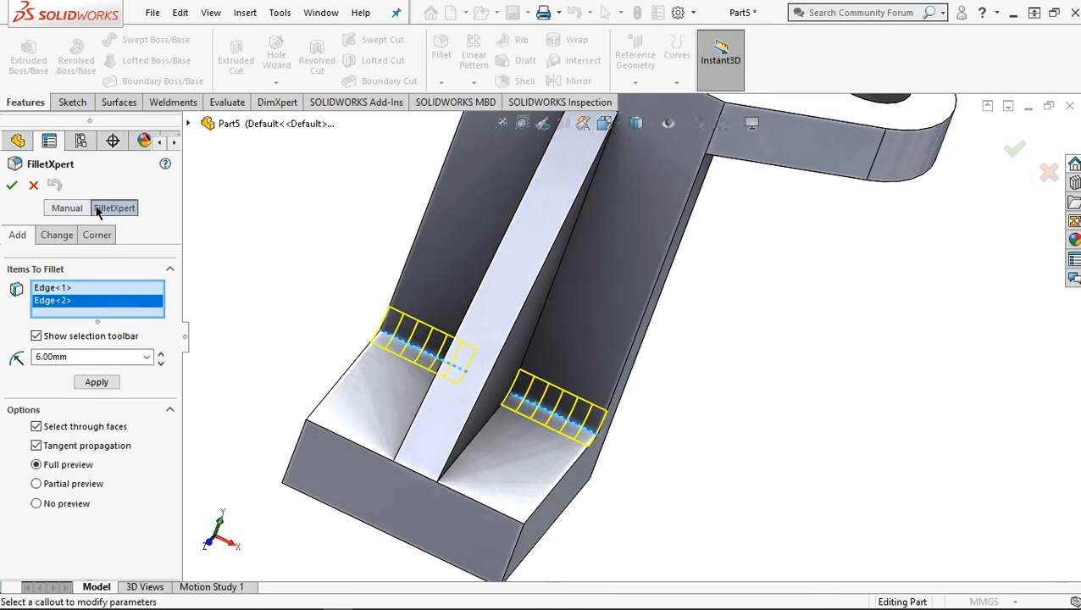
{"action": "left_click", "coordinate": [16, 188]}
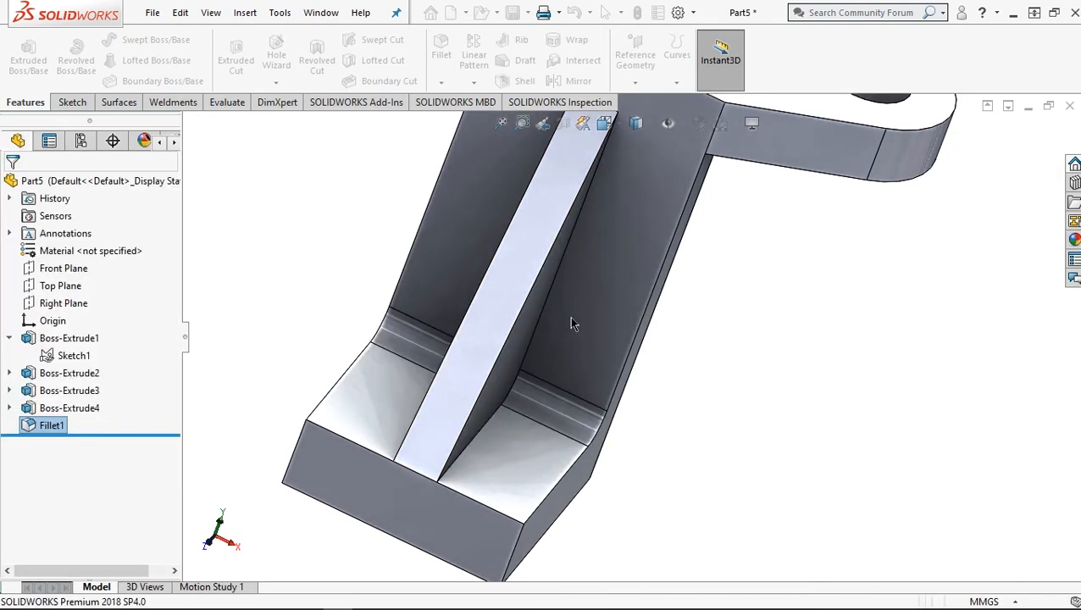
Fillet the edges where both sides of the triangular rib meet the base and upright with a 3 mm radius.
{"action": "scroll", "coordinate": [669, 289], "scroll_direction": "up", "scroll_amount": 3}
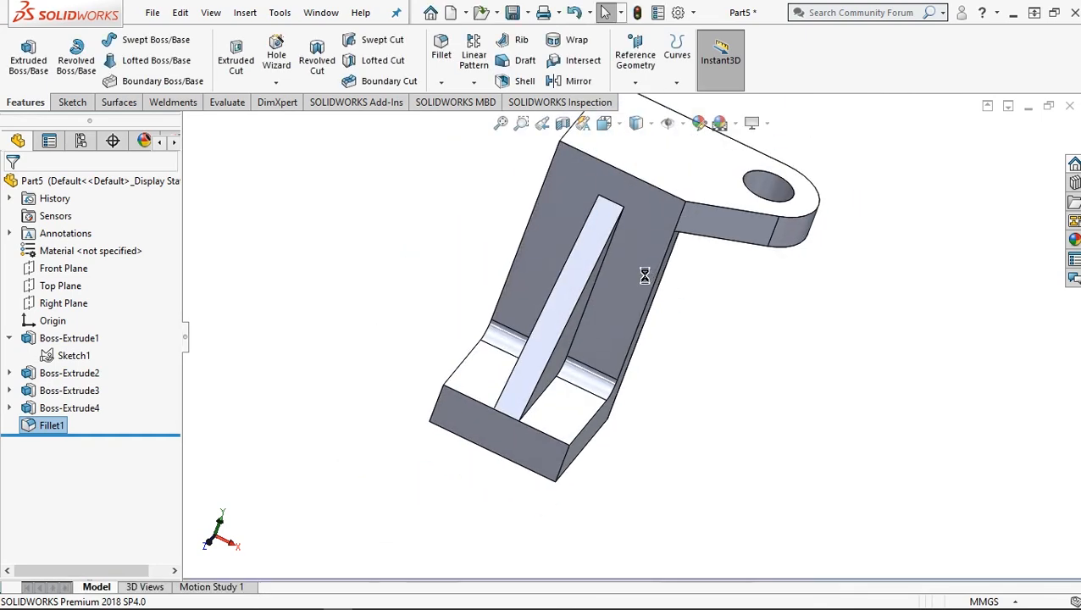
{"action": "middle_click_drag", "start_coordinate": [627, 251], "coordinate": [632, 257]}
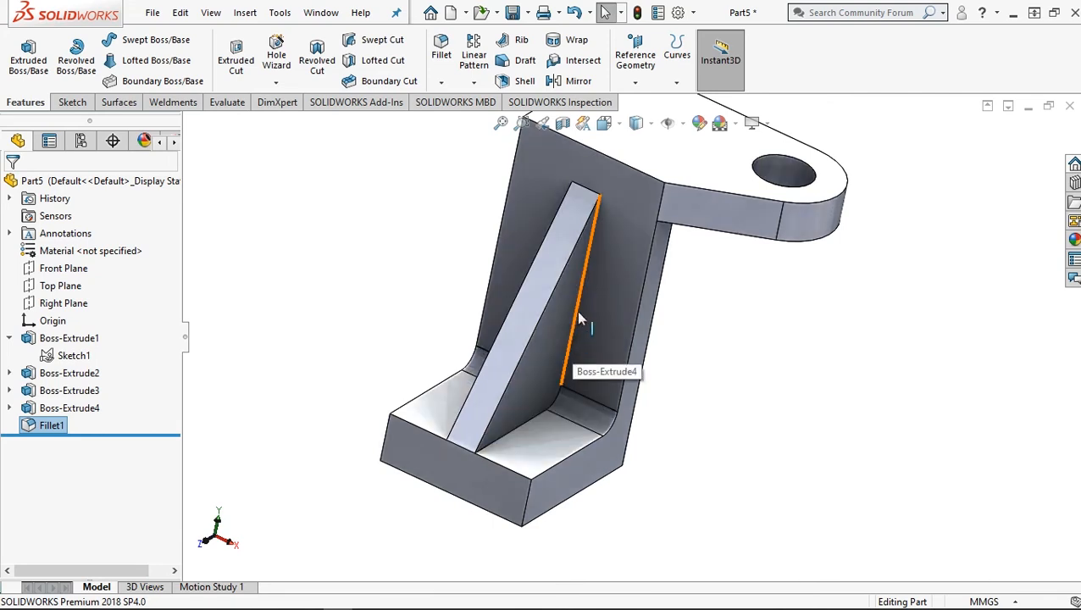
{"action": "scroll", "coordinate": [579, 318], "scroll_direction": "down", "scroll_amount": 3}
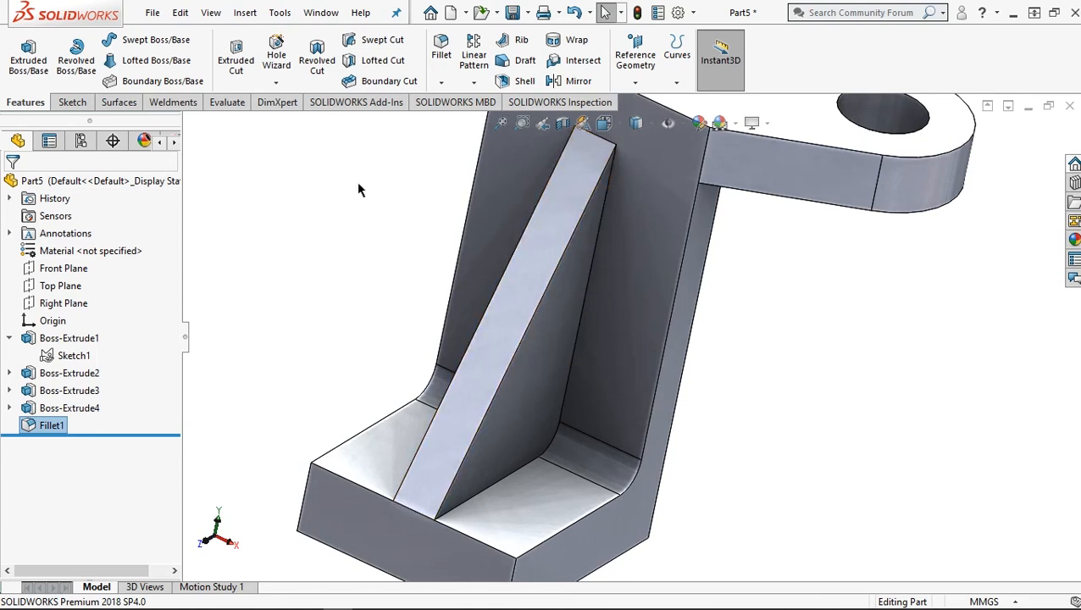
{"action": "left_click", "coordinate": [441, 56]}
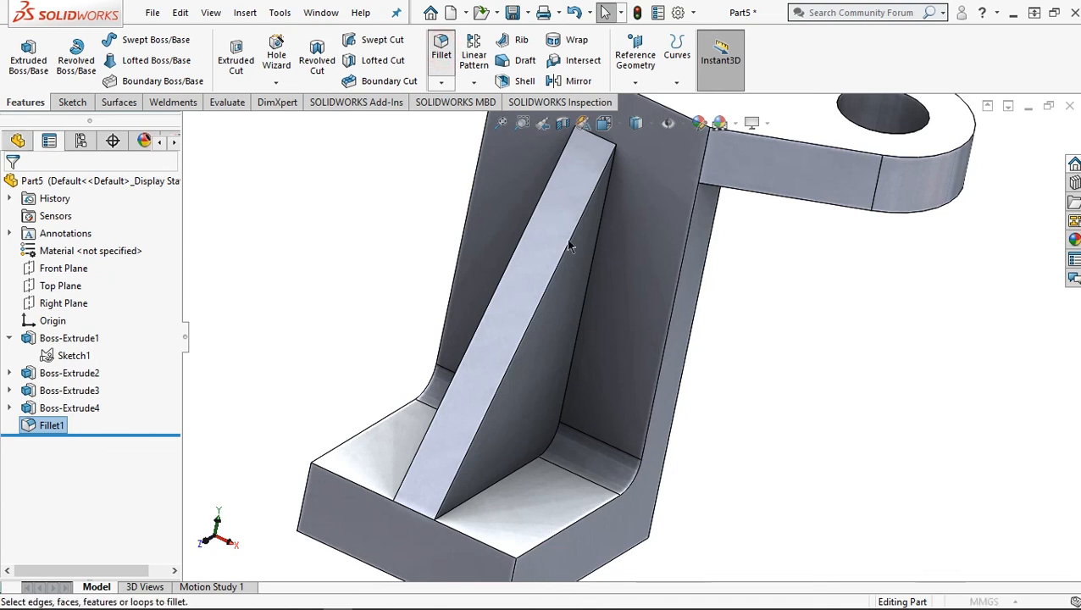
{"action": "left_click", "coordinate": [493, 492]}
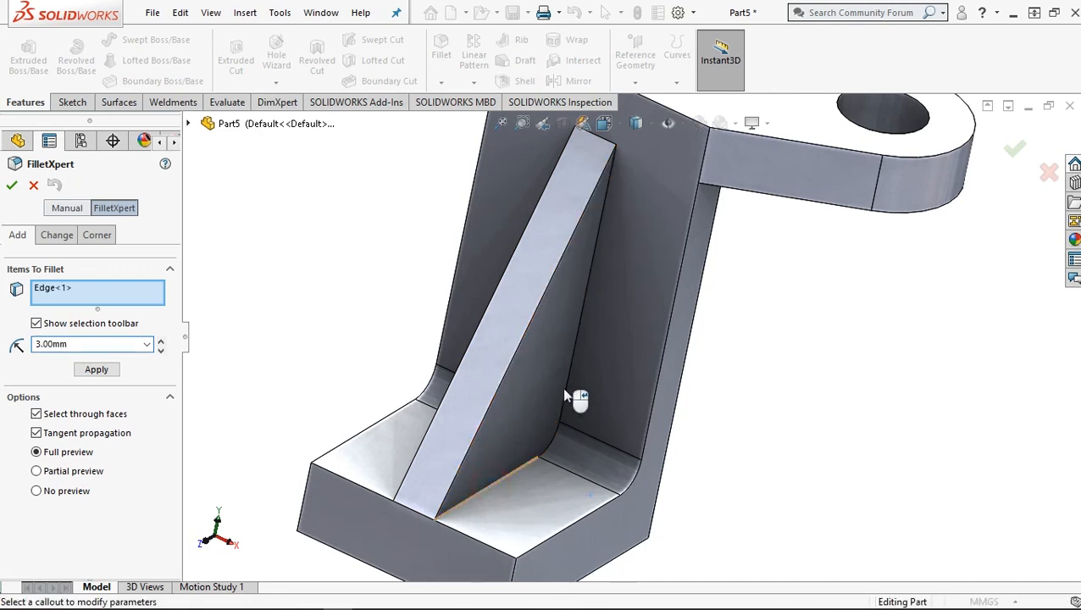
{"action": "middle_click_drag", "start_coordinate": [503, 425], "coordinate": [468, 471]}
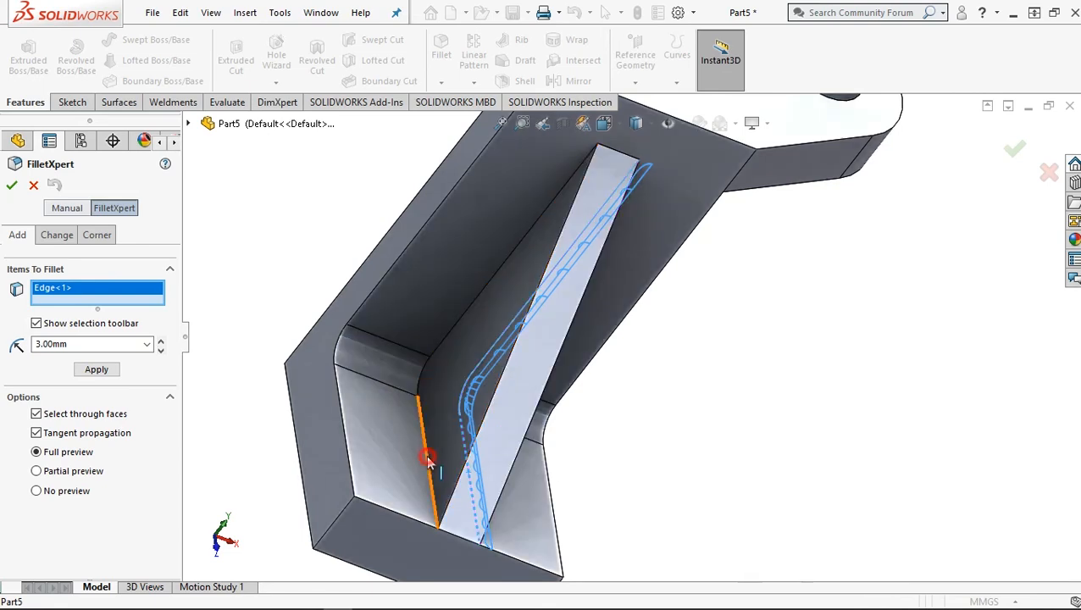
{"action": "left_click", "coordinate": [428, 457]}
{"action": "middle_click_drag", "start_coordinate": [549, 339], "coordinate": [526, 328]}
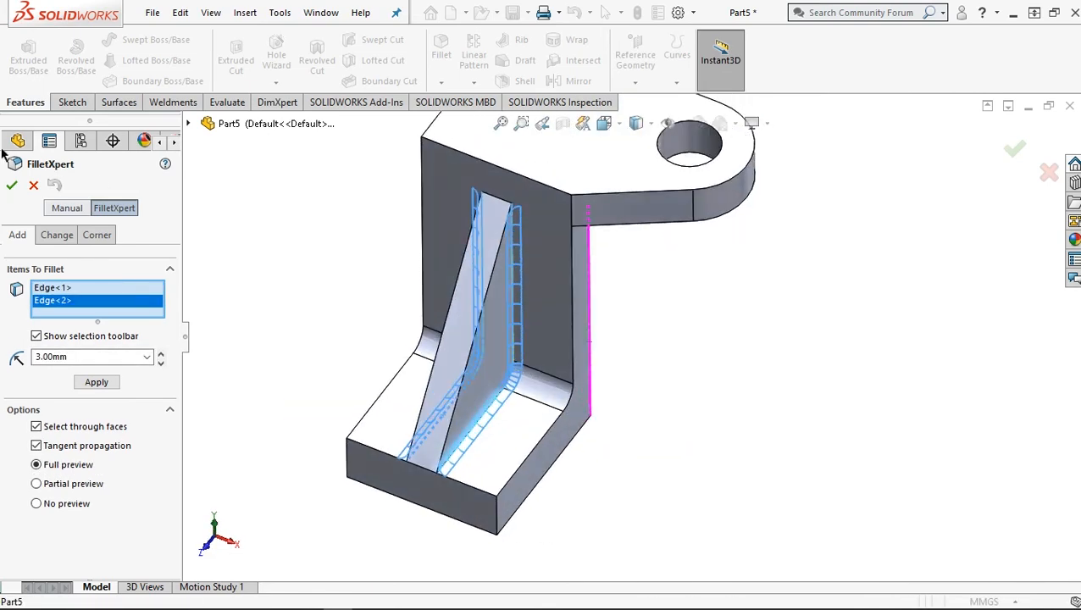
{"action": "left_click", "coordinate": [12, 187]}
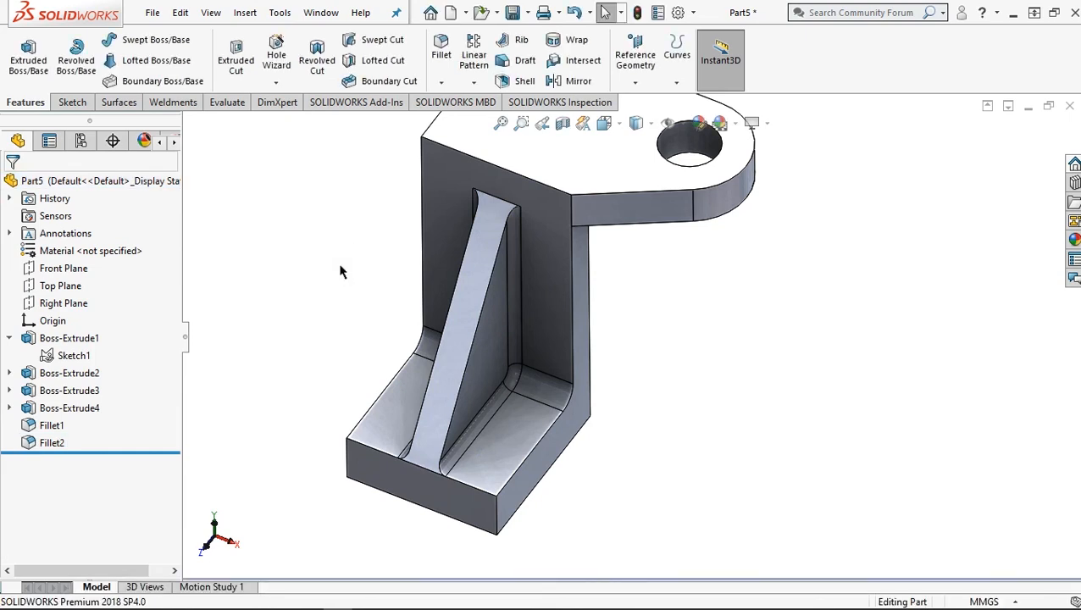
Change the whole part's appearance to a light blue from the pastels color swatches and accept it.
{"action": "key", "text": "ctrl+7"}
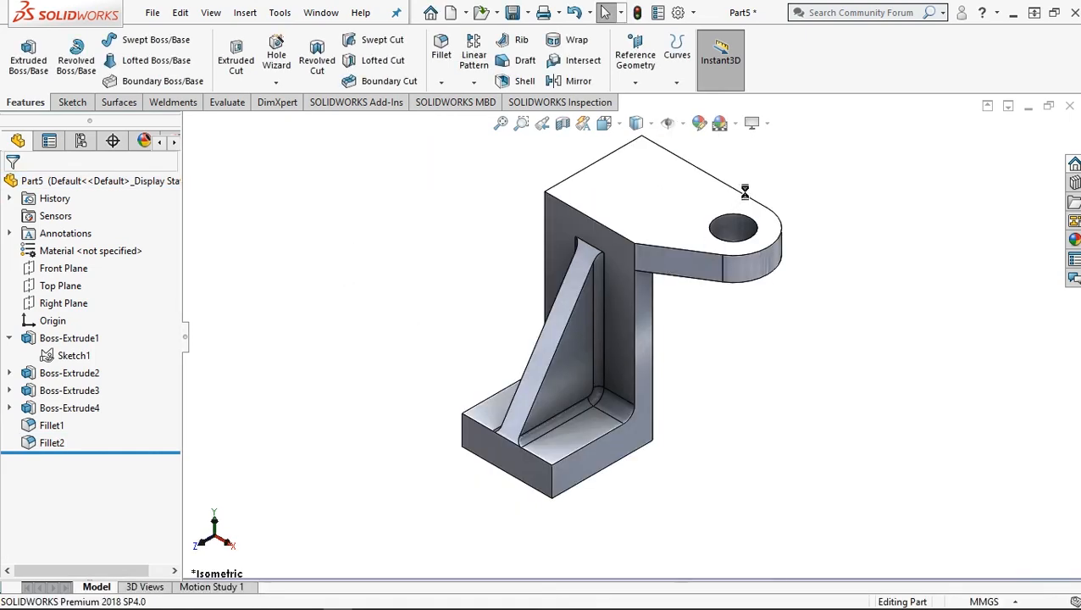
{"action": "scroll", "coordinate": [747, 181], "scroll_direction": "down", "scroll_amount": 1}
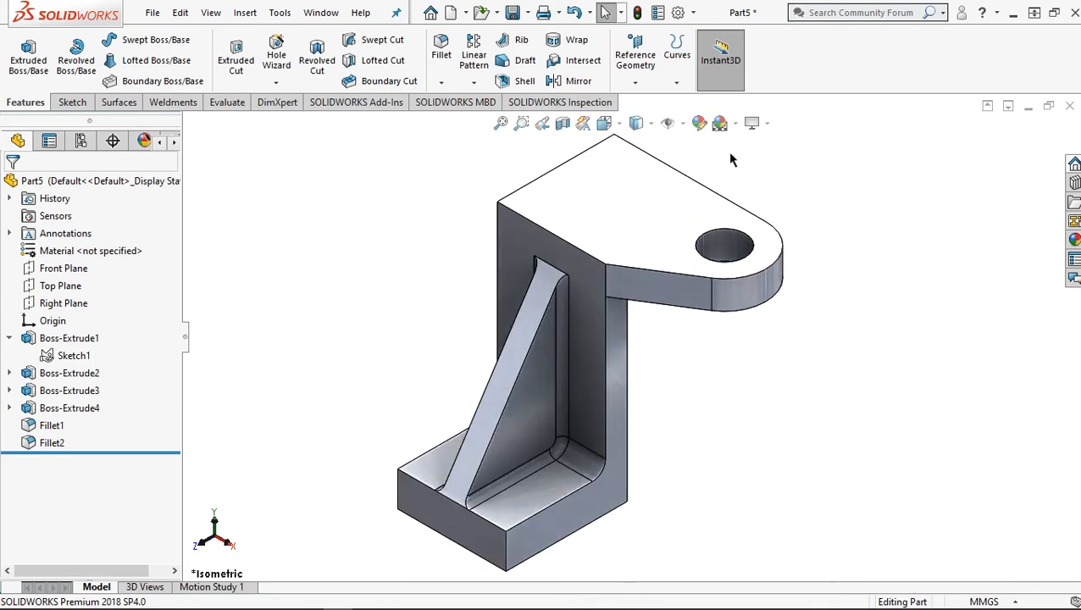
{"action": "left_click", "coordinate": [699, 123]}
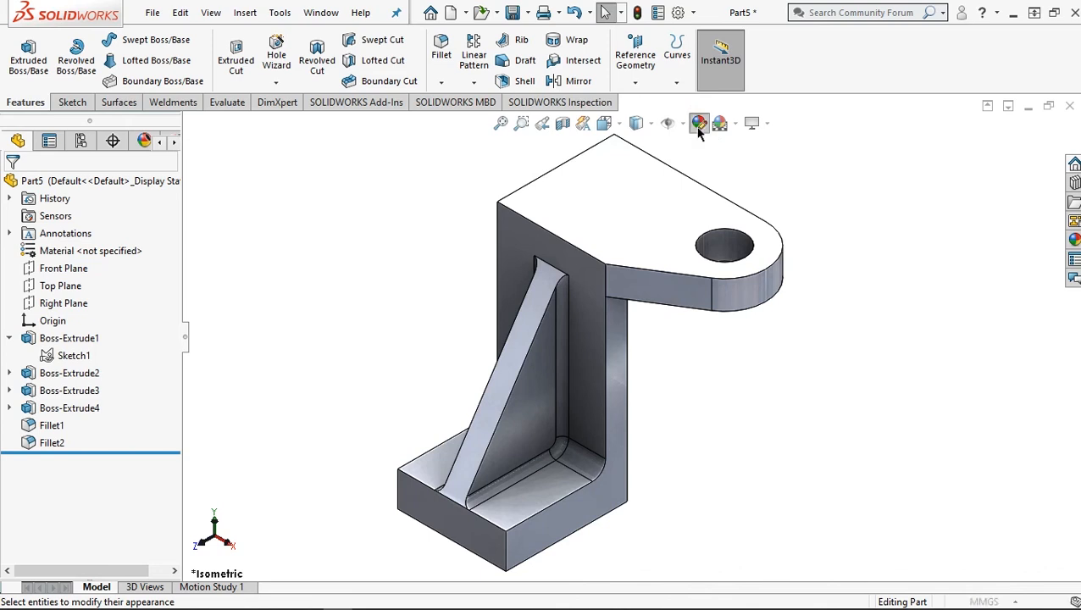
{"action": "left_click", "coordinate": [699, 127]}
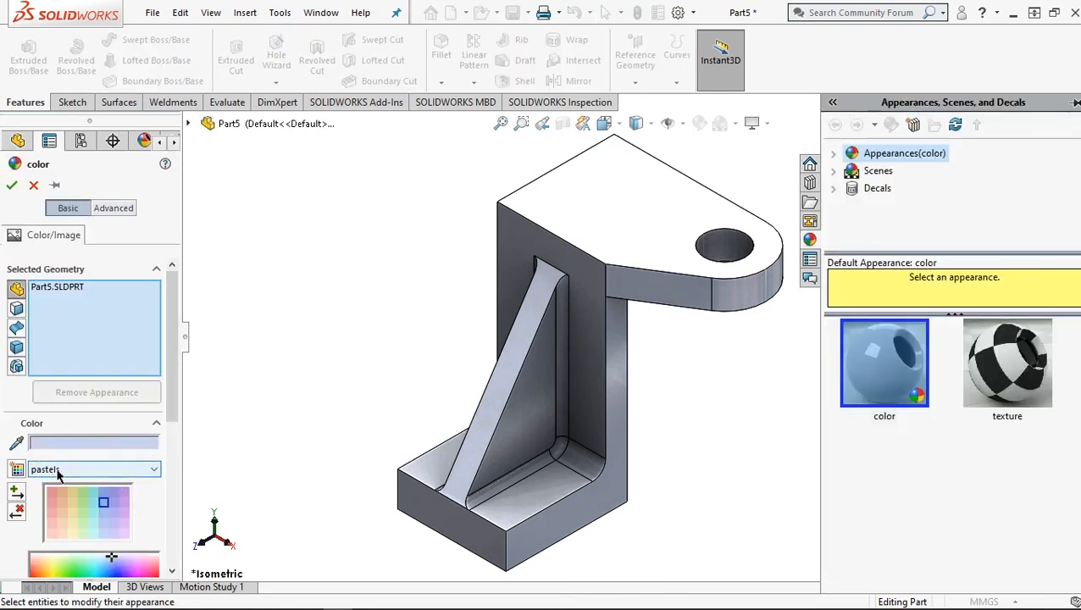
{"action": "left_click", "coordinate": [156, 470]}
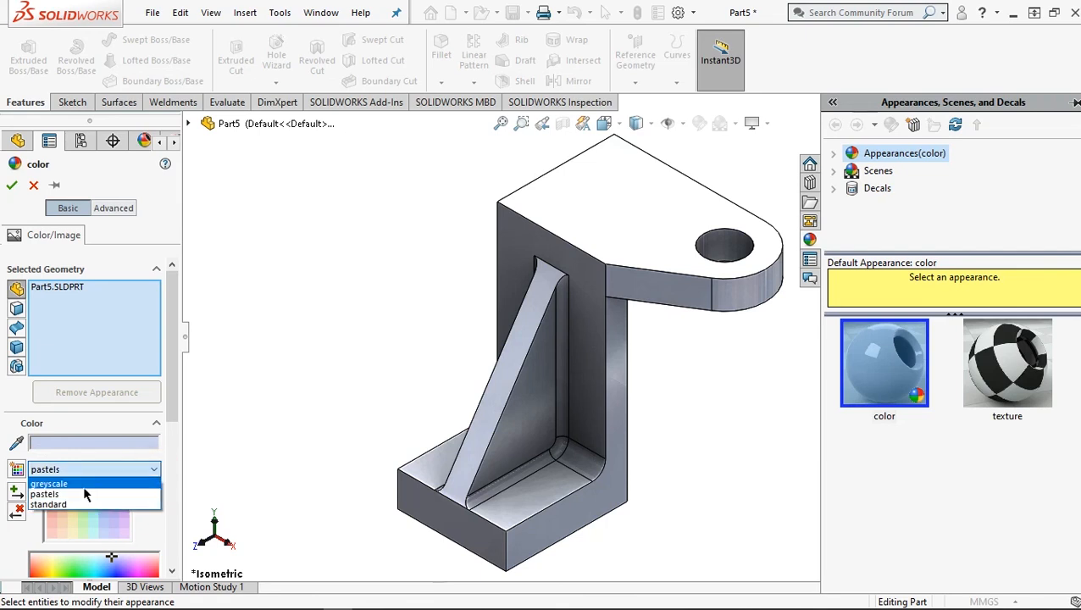
{"action": "left_click", "coordinate": [83, 495]}
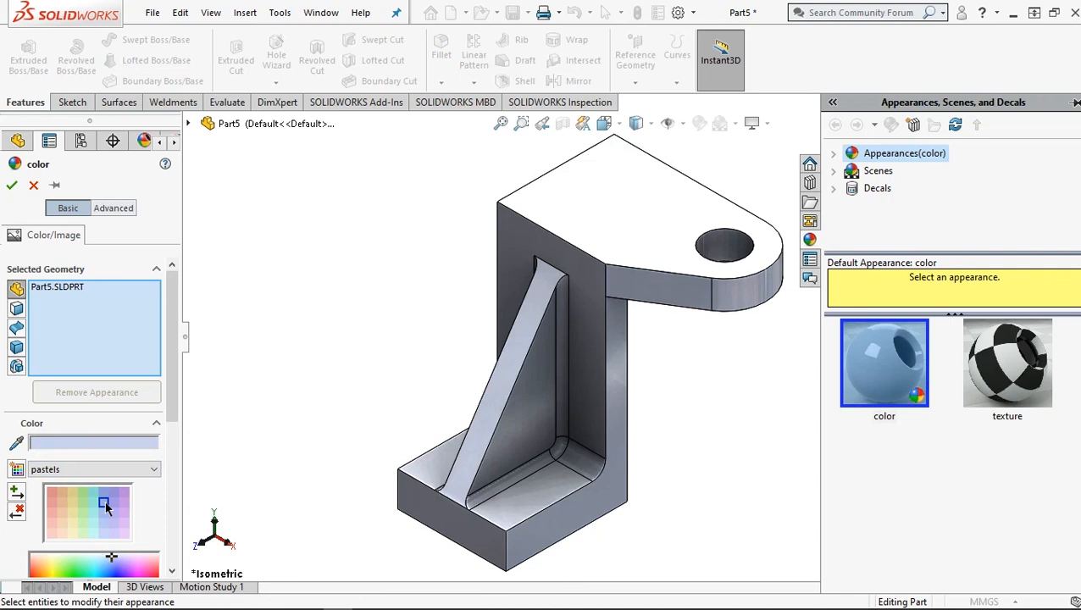
{"action": "left_click", "coordinate": [104, 503]}
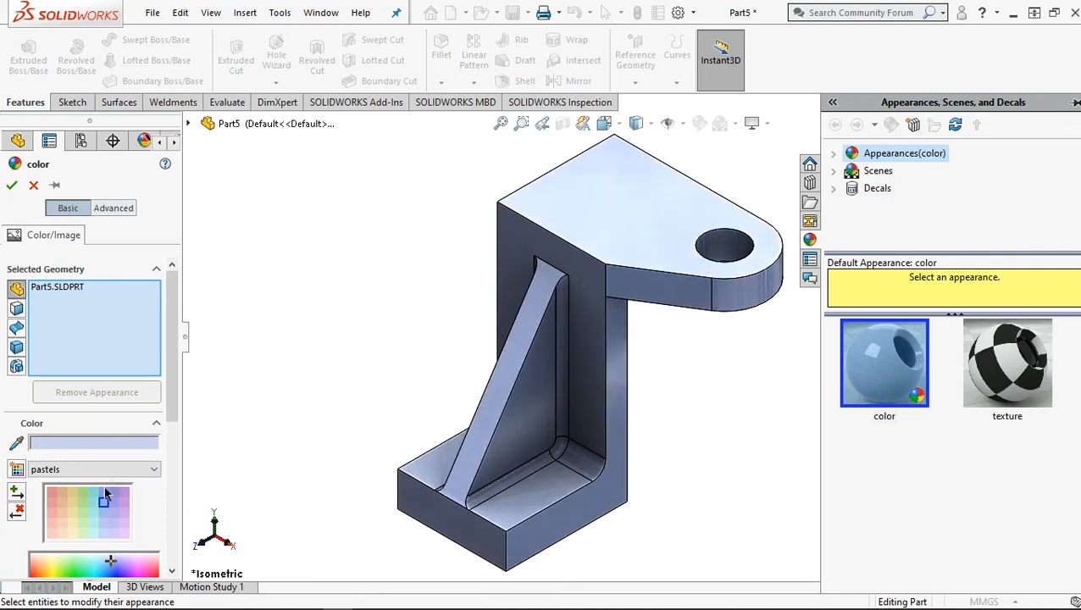
{"action": "left_click", "coordinate": [11, 186]}
{"action": "left_click", "coordinate": [408, 356]}
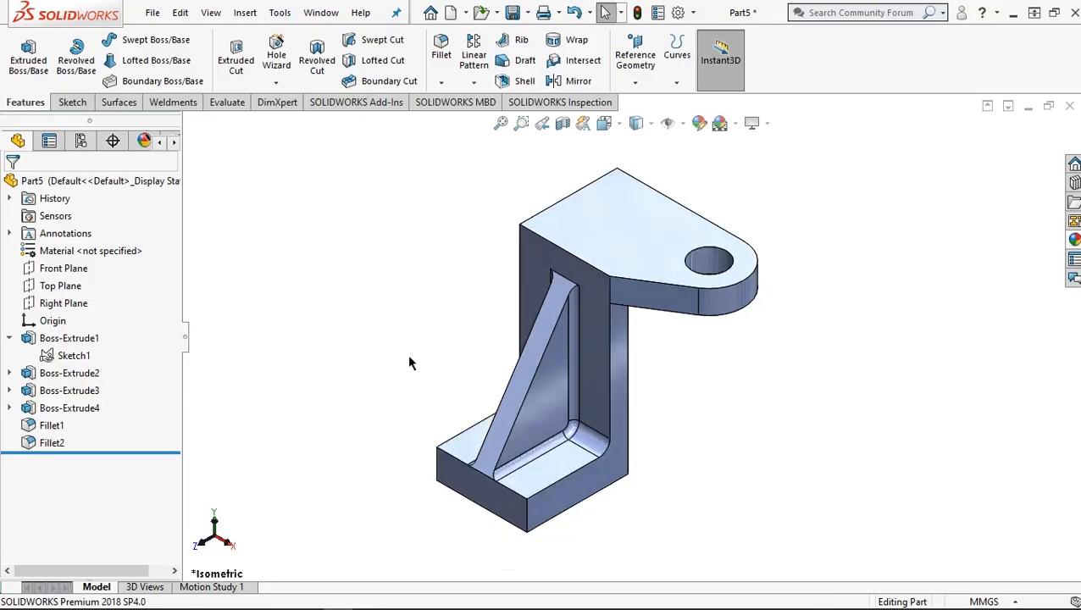
{"action": "middle_click_drag", "start_coordinate": [878, 468], "coordinate": [374, 506]}
{"action": "left_click", "coordinate": [372, 507]}
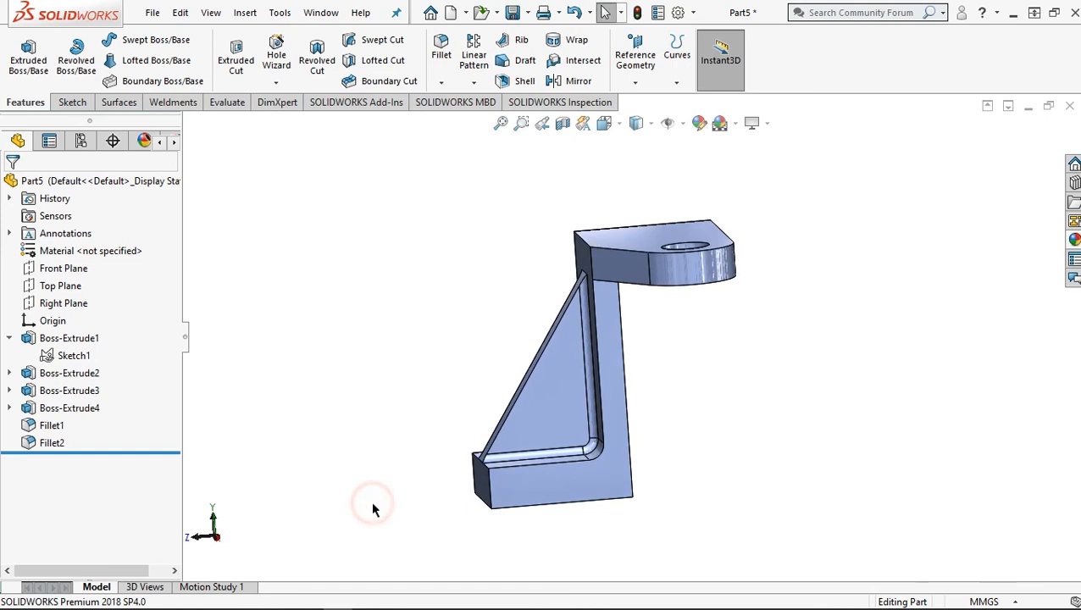
{"action": "key", "text": "ctrl+7"}
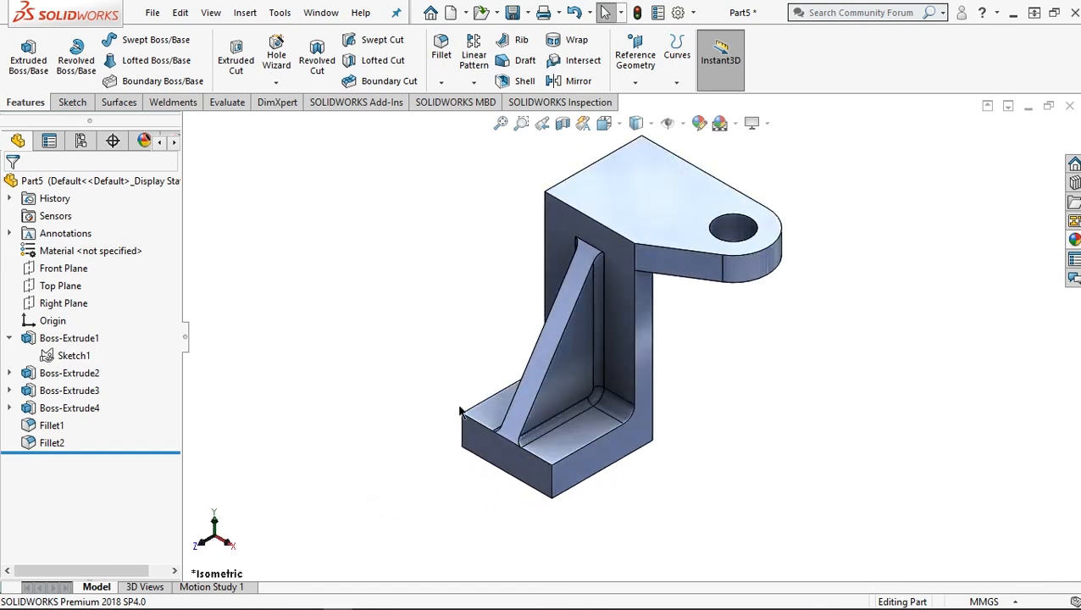
{"action": "middle_click_drag", "start_coordinate": [459, 401], "coordinate": [452, 433], "text": "ctrl"}
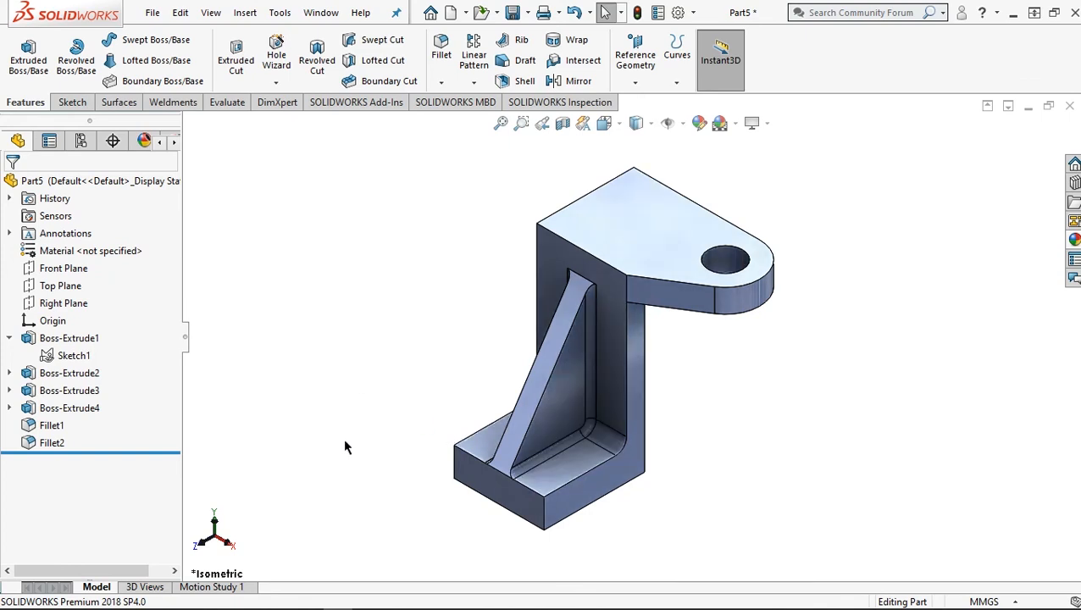
{"action": "left_click", "coordinate": [308, 599]}
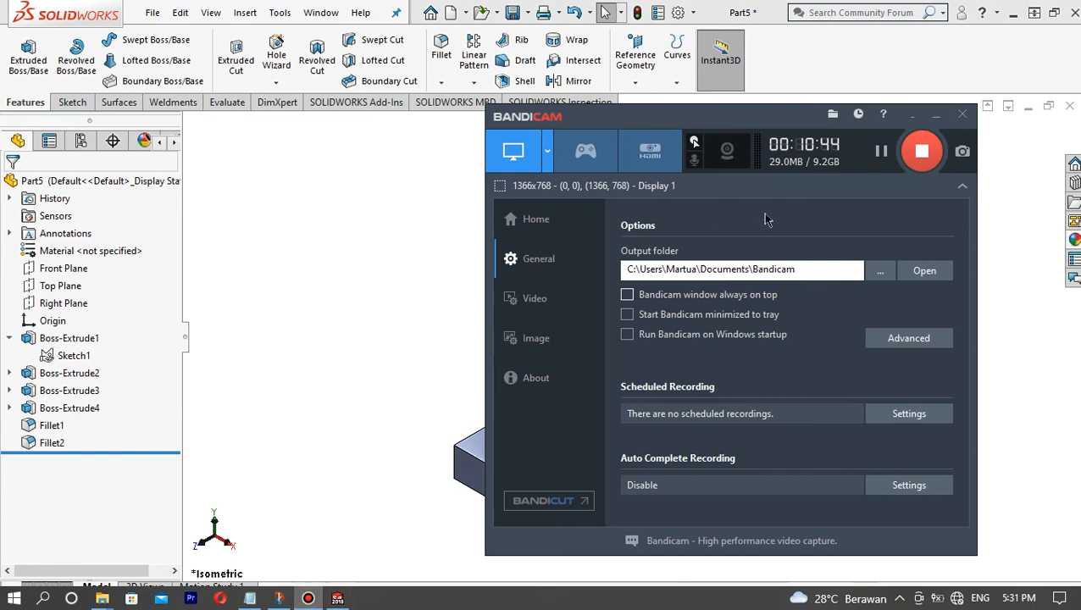